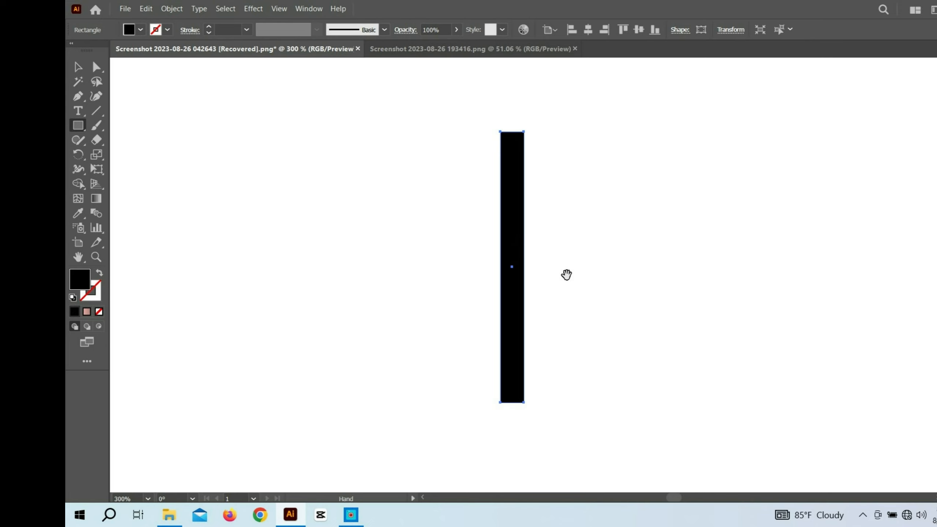
# Apply a linear gradient fill to the tall black rectangle
pyautogui.scroll(2, 550, 286)
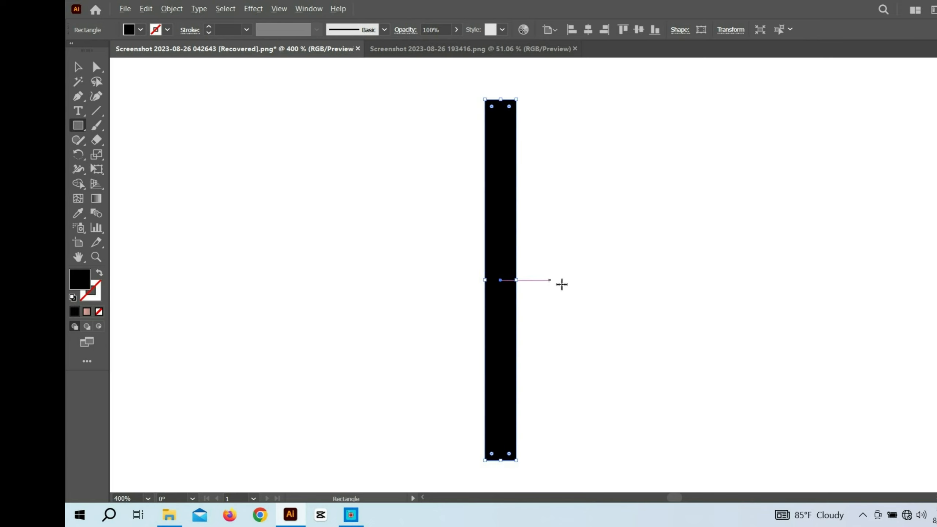
pyautogui.click(97, 201)
pyautogui.doubleClick(98, 201)
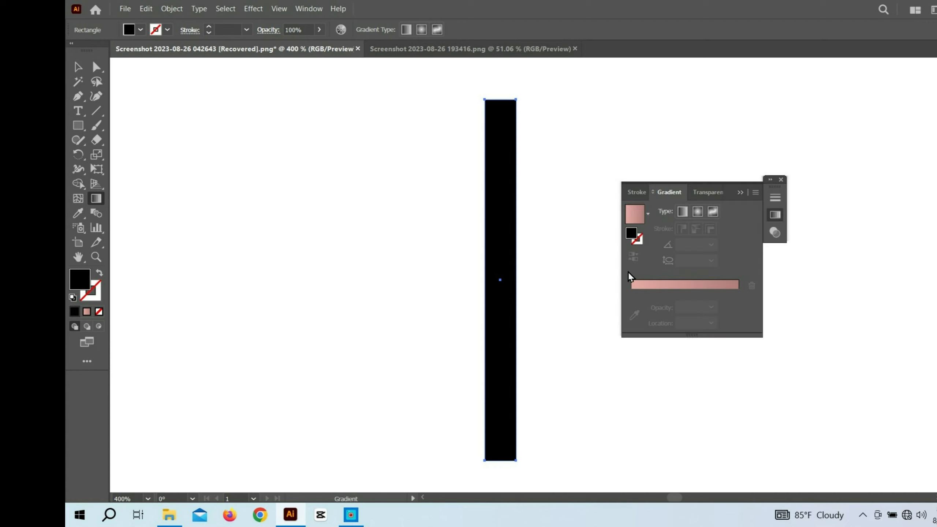
pyautogui.click(663, 287)
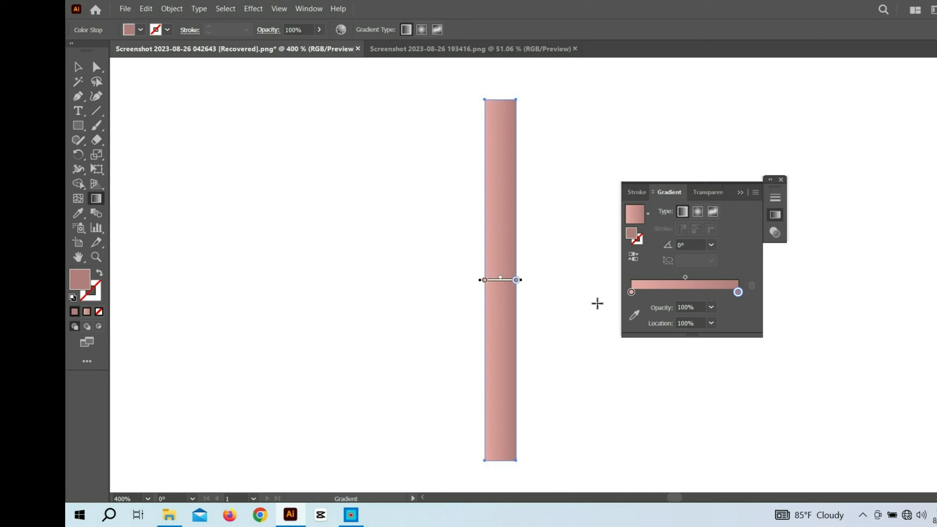
# Set the gradient's starting colour stop at 0% to the B07E7B swatch colour by sampling it beside the artboard
pyautogui.hotkey('ctrl', '-')
pyautogui.hotkey('ctrl', '-')
pyautogui.hotkey('ctrl', '-')
pyautogui.hotkey('ctrl', '-')
pyautogui.hotkey('ctrl', '-')
pyautogui.hotkey('ctrl', '-')
pyautogui.hotkey('ctrl', '-')
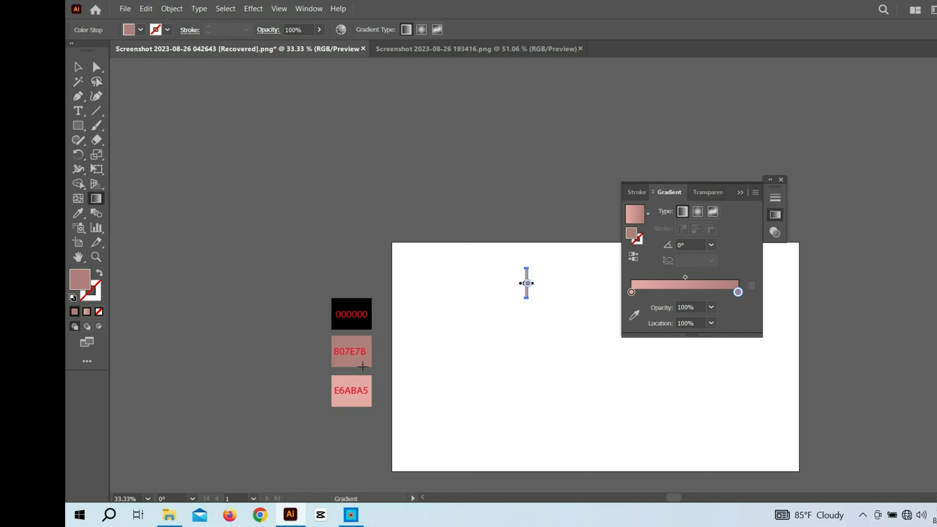
pyautogui.click(631, 293)
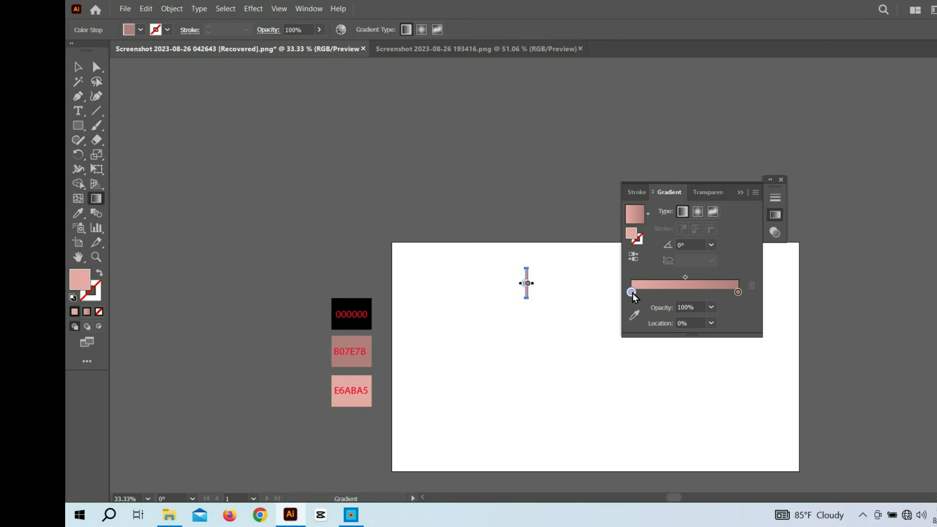
pyautogui.click(635, 315)
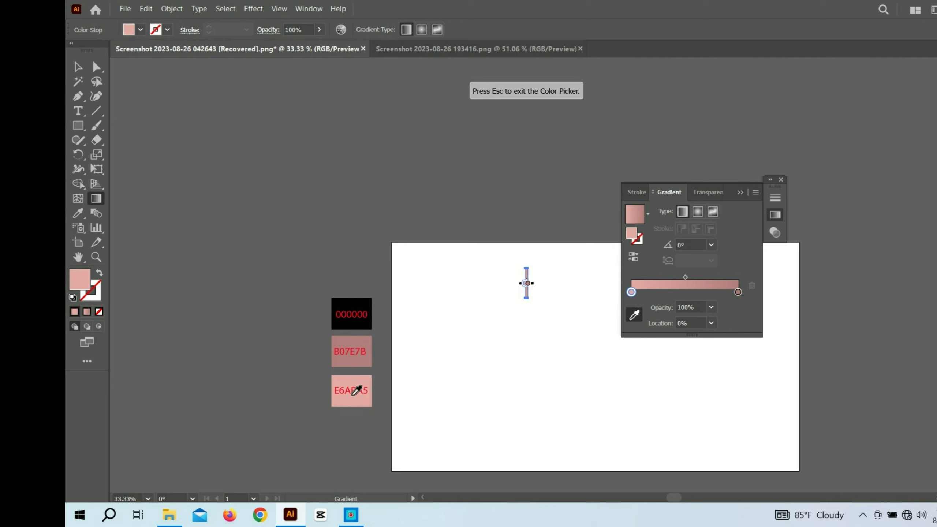
pyautogui.click(369, 366)
# Set the gradient's end colour stop at 100% to the sampled E6ABA5 swatch colour and close the gradient settings
pyautogui.click(738, 292)
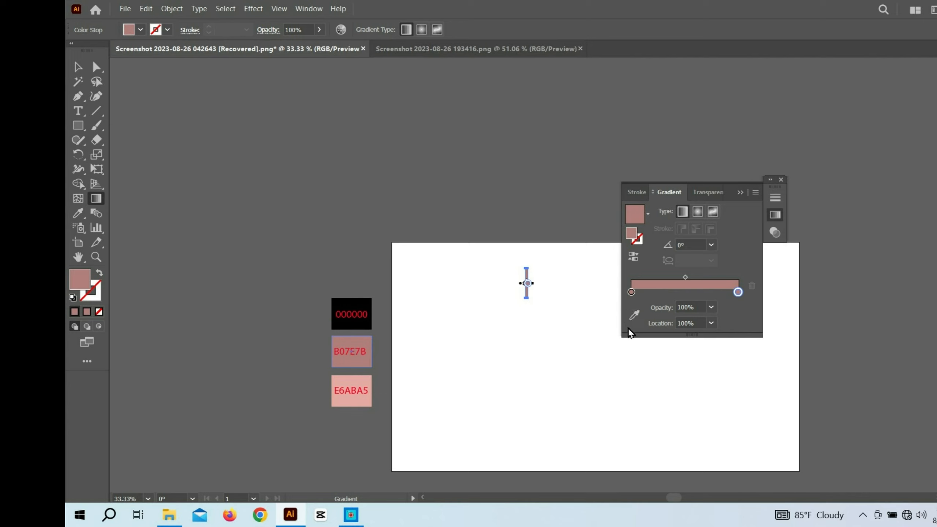
pyautogui.click(635, 318)
pyautogui.click(368, 405)
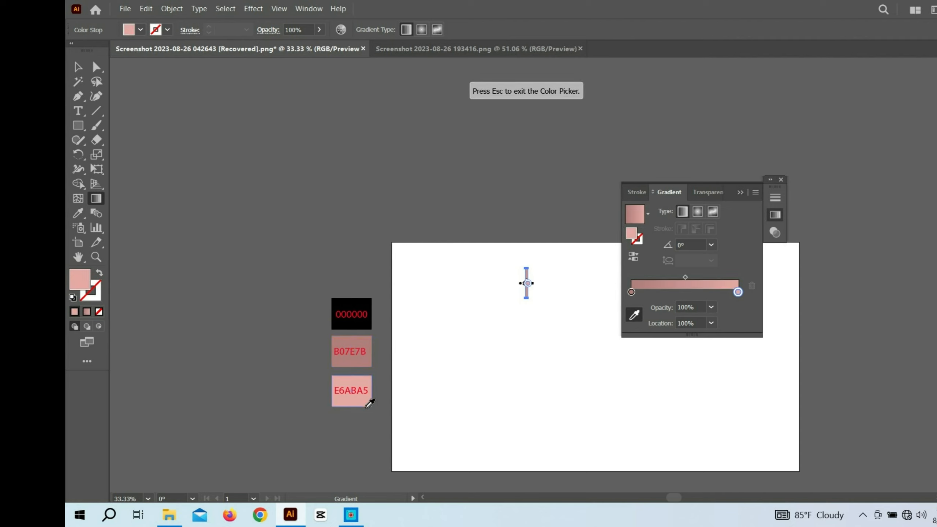
pyautogui.press('Escape')
pyautogui.click(78, 67)
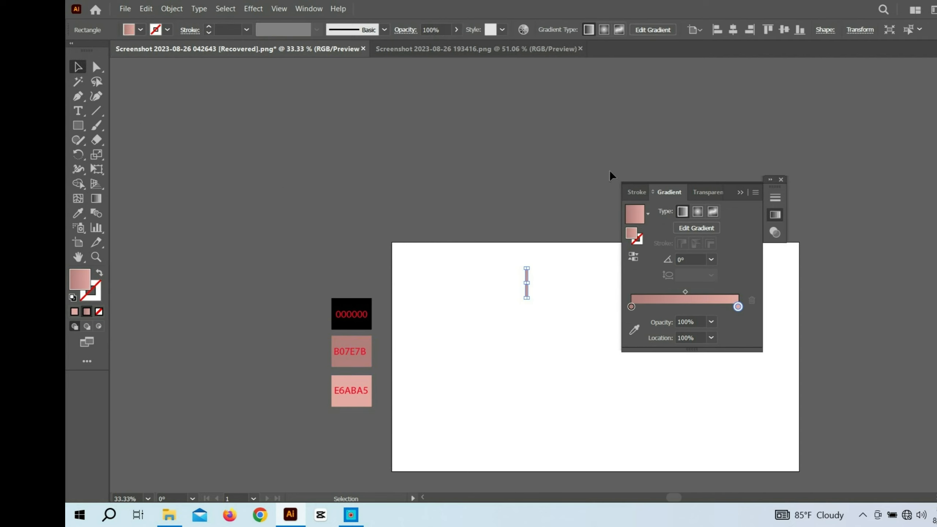
pyautogui.click(740, 191)
pyautogui.click(781, 179)
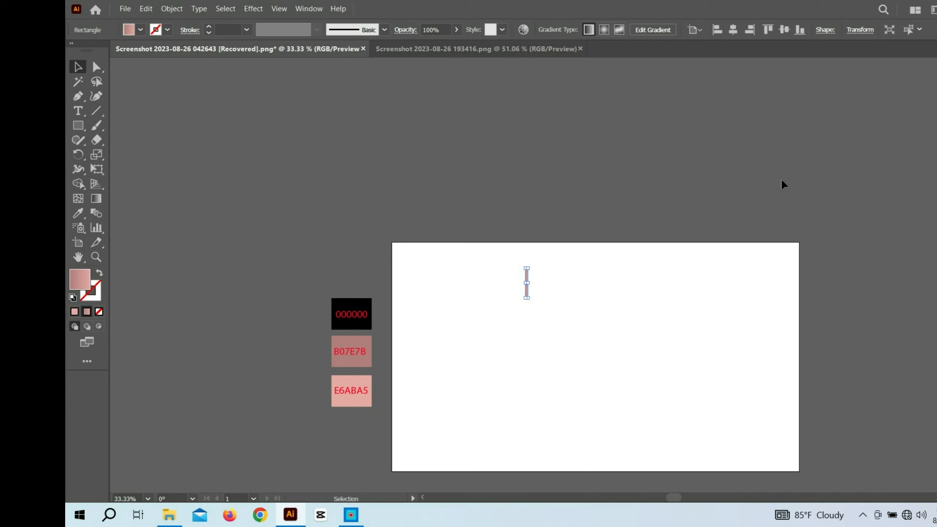
# Duplicate the gradient bar edge to edge towards the right until the row holds 20 bars
pyautogui.keyDown('alt'); pyautogui.scroll(6, 433, 295); pyautogui.keyUp('alt')
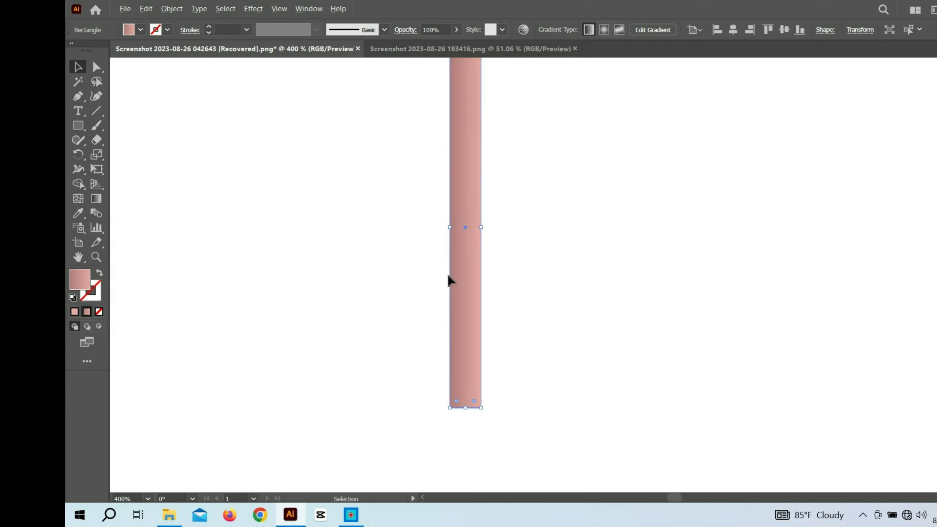
pyautogui.moveTo(468, 204); pyautogui.dragTo(490, 205)
pyautogui.hotkey('ctrl', 'd')
pyautogui.hotkey('ctrl', 'd')
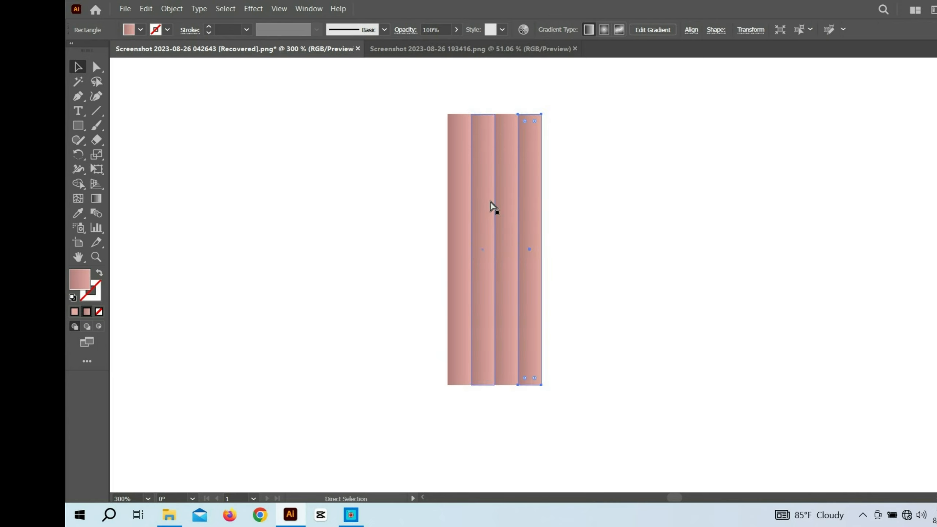
pyautogui.hotkey('ctrl', 'd')
pyautogui.hotkey('ctrl', 'd')
pyautogui.hotkey('ctrl', 'd')
pyautogui.hotkey('ctrl', 'd')
pyautogui.hotkey('ctrl', 'd')
pyautogui.hotkey('ctrl', 'd')
pyautogui.hotkey('ctrl', 'd')
pyautogui.hotkey('ctrl', 'd')
pyautogui.hotkey('ctrl', 'd')
pyautogui.hotkey('ctrl', 'd')
pyautogui.hotkey('ctrl', 'd')
pyautogui.hotkey('ctrl', 'd')
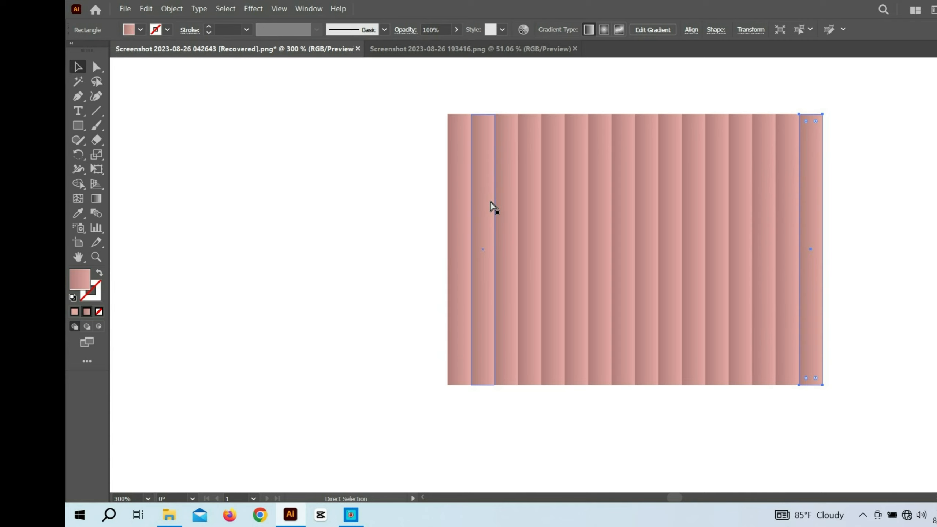
pyautogui.hotkey('ctrl', 'd')
pyautogui.hotkey('ctrl', 'd')
pyautogui.hotkey('ctrl', 'd')
pyautogui.hotkey('ctrl', 'd')
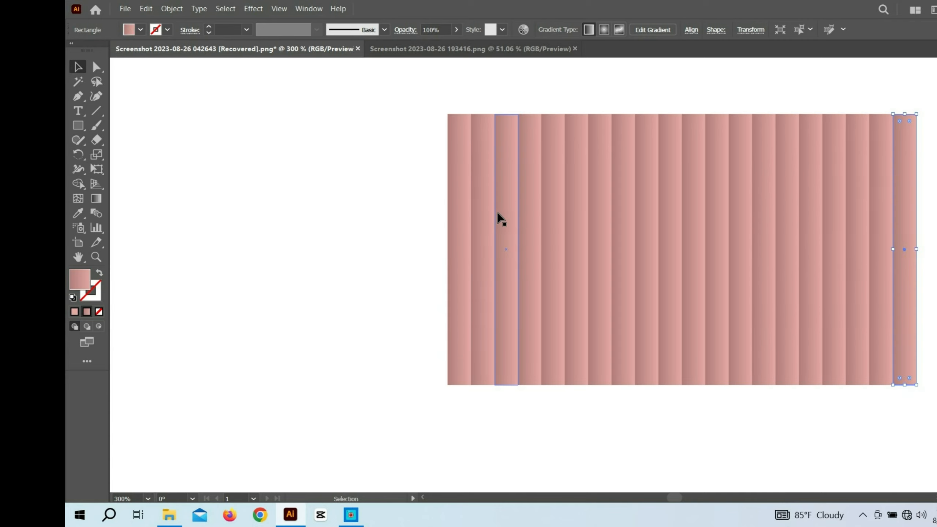
# Select all the gradient bars and group them
pyautogui.scroll(-6, 500, 214)
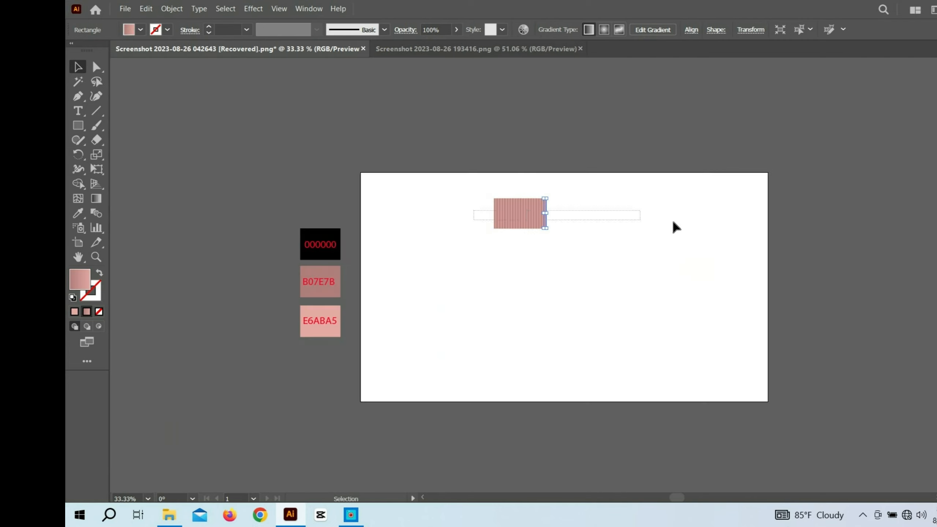
pyautogui.moveTo(474, 210); pyautogui.dragTo(673, 222)
pyautogui.rightClick(534, 213)
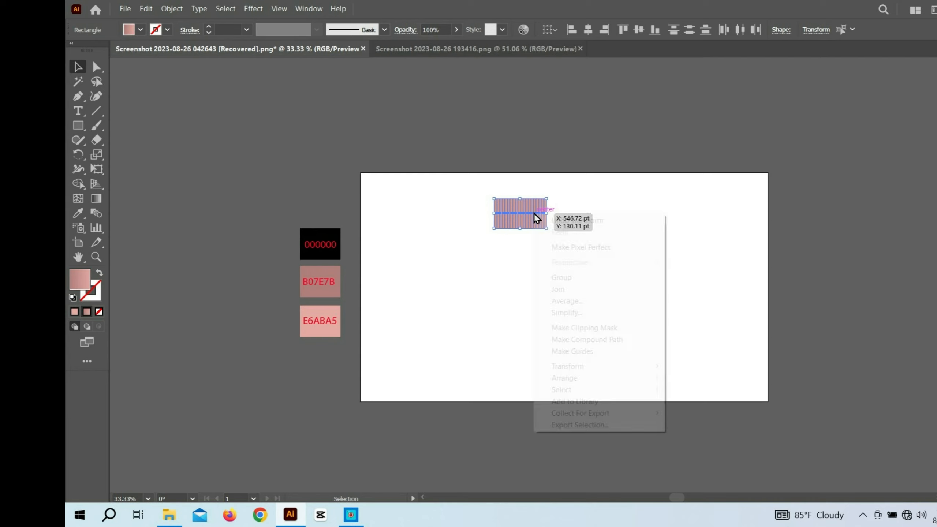
pyautogui.click(587, 276)
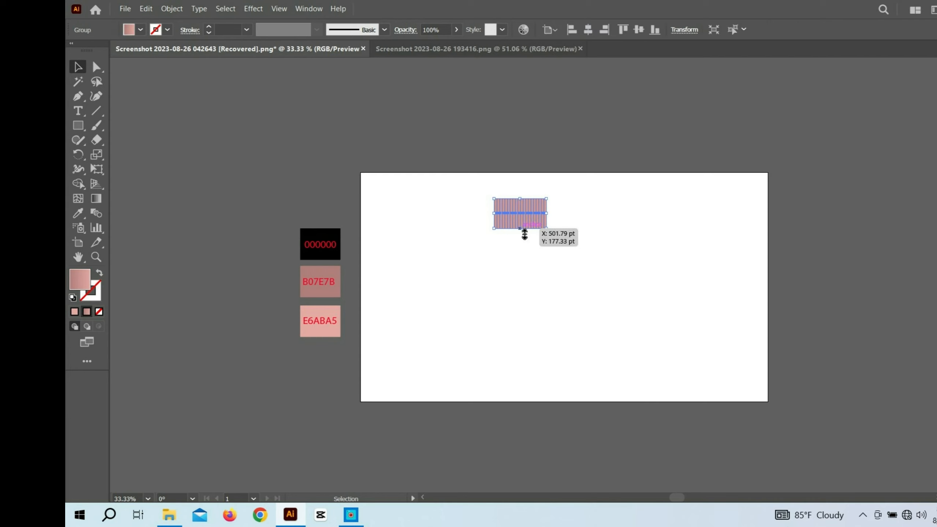
# Stretch the striped group down to near the artboard's bottom edge and narrow it slightly
pyautogui.moveTo(524, 234); pyautogui.dragTo(520, 375)
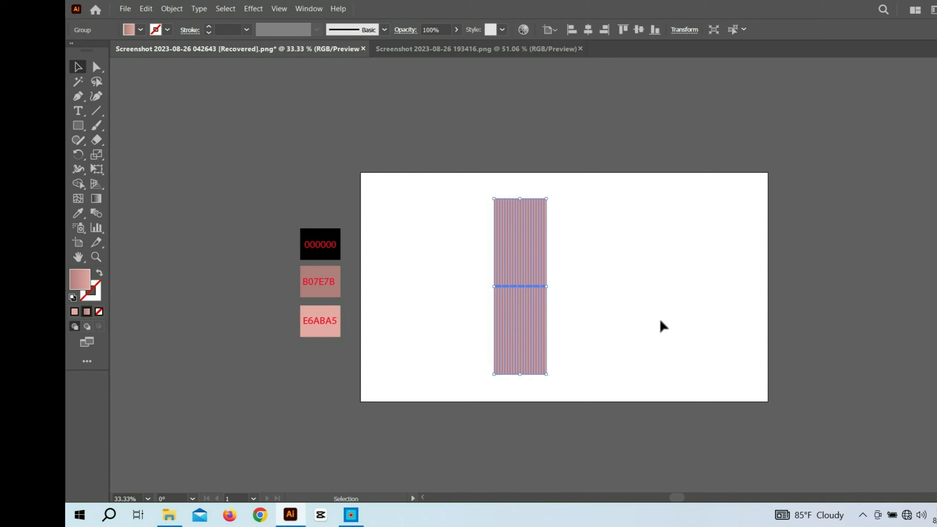
pyautogui.click(662, 319)
pyautogui.click(537, 302)
pyautogui.moveTo(553, 291)
pyautogui.mouseDown()
pyautogui.moveTo(615, 291)
pyautogui.moveTo(537, 291)
pyautogui.moveTo(549, 291)
pyautogui.mouseUp()
pyautogui.click(558, 282)
pyautogui.click(534, 293)
pyautogui.click(594, 276)
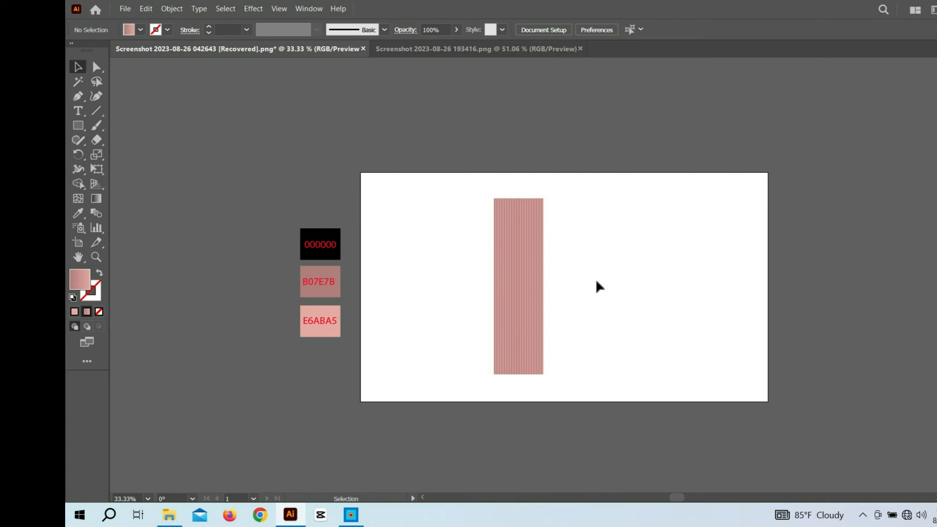
# Duplicate the striped group edge to edge towards the right until five groups form one wide panel
pyautogui.click(534, 299)
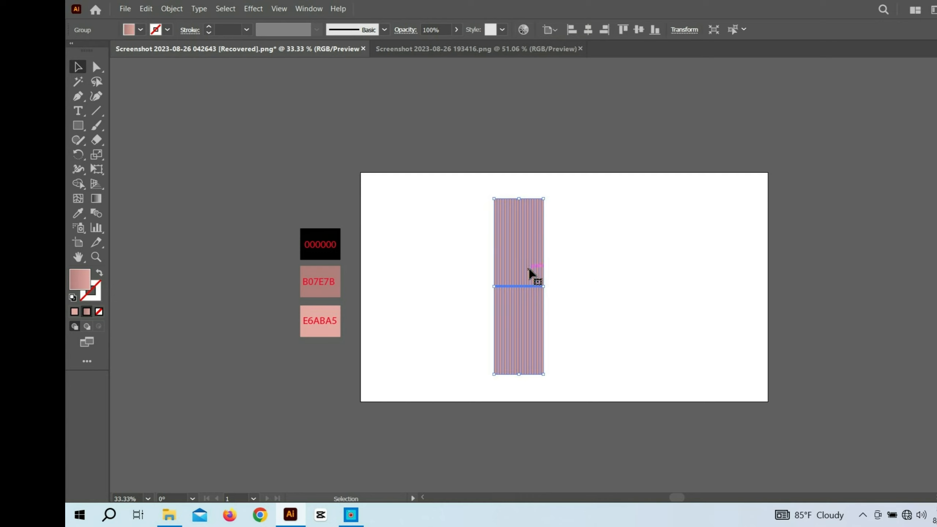
pyautogui.press('a')
pyautogui.moveTo(533, 273); pyautogui.dragTo(584, 273)
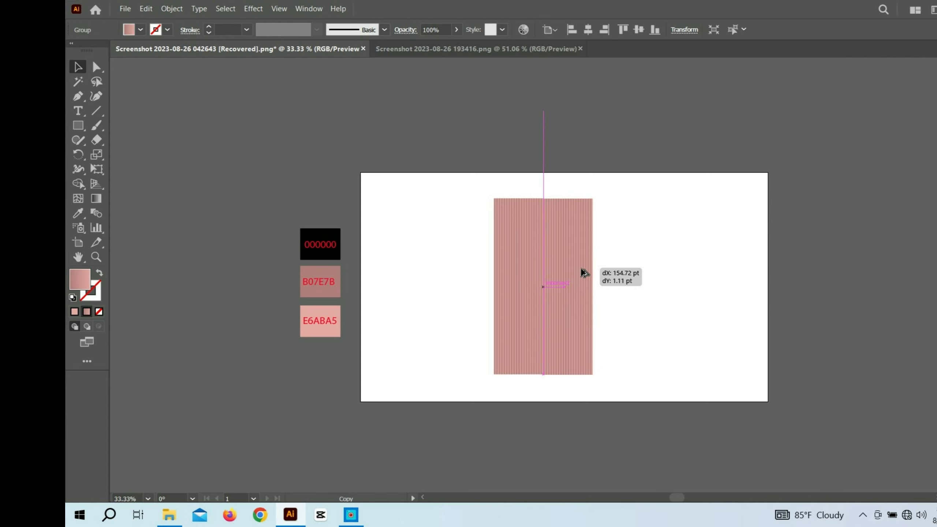
pyautogui.moveTo(584, 272); pyautogui.dragTo(584, 272)
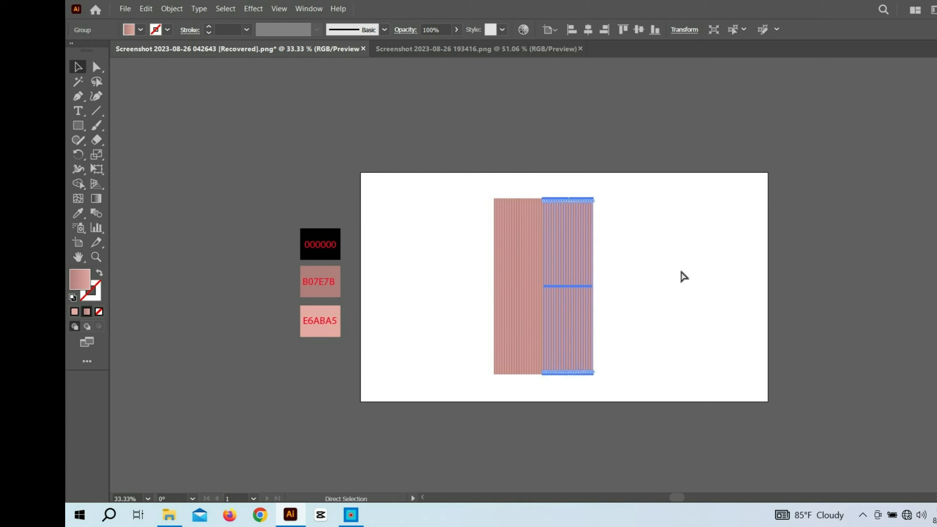
pyautogui.hotkey('ctrl', 'd')
pyautogui.hotkey('ctrl', 'd')
pyautogui.hotkey('ctrl', 'd')
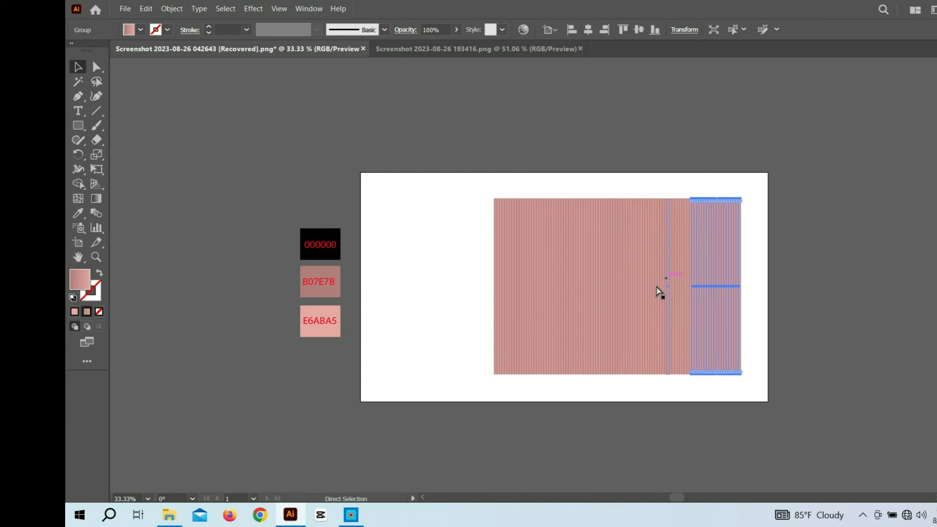
# Group the five striped groups together and move the panel down so it overlaps the artboard's bottom edge
pyautogui.click(442, 279)
pyautogui.moveTo(457, 282); pyautogui.dragTo(754, 284)
pyautogui.rightClick(688, 277)
pyautogui.click(744, 366)
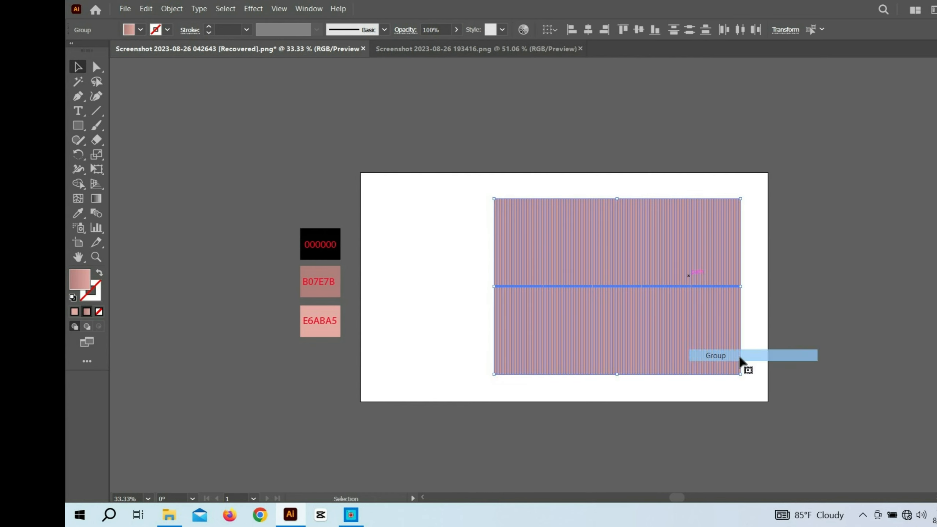
pyautogui.moveTo(608, 291); pyautogui.dragTo(533, 372)
# Add the letter C as text above the striped panel and enlarge it to about 250 pt
pyautogui.click(77, 111)
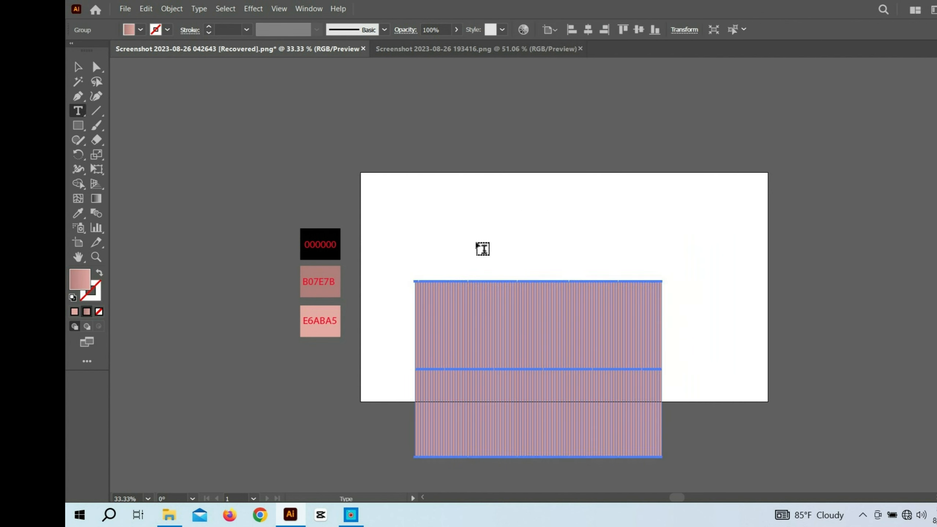
pyautogui.click(506, 215)
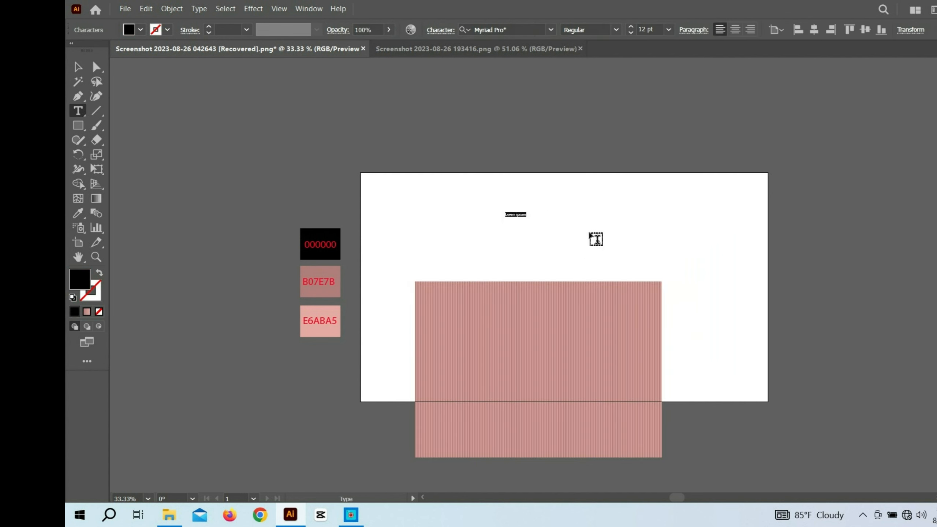
pyautogui.write('q')
pyautogui.press('Escape')
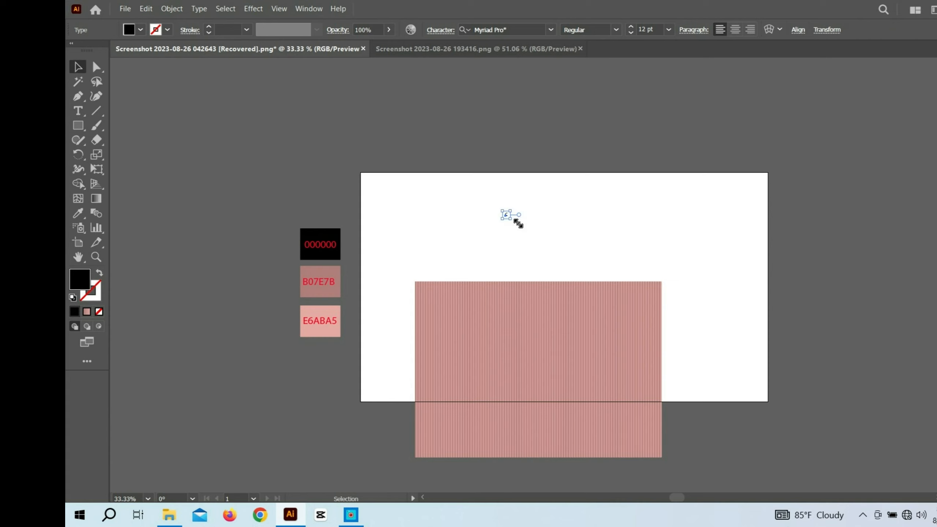
pyautogui.scroll(2, 512, 221)
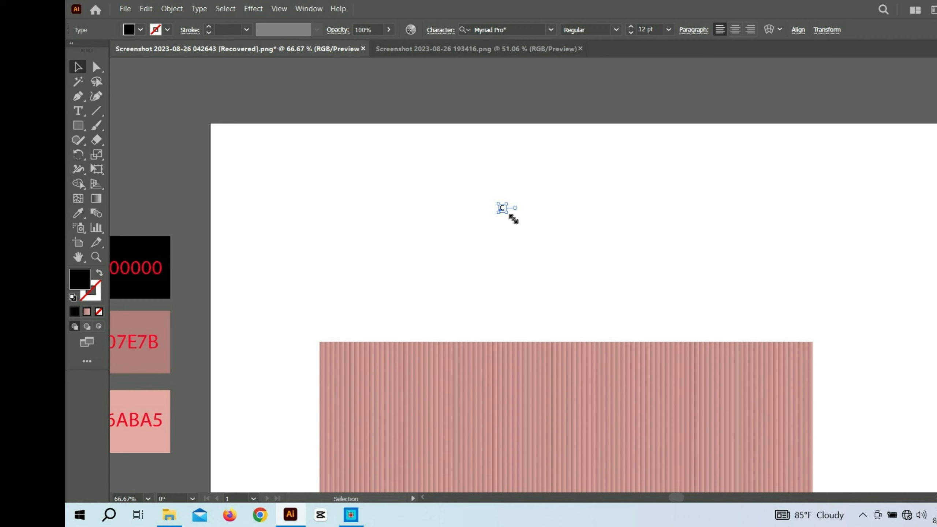
pyautogui.moveTo(513, 219); pyautogui.dragTo(736, 301)
# Draw a black circle about 143 pt in diameter beside the letter C and deselect it
pyautogui.moveTo(78, 125); pyautogui.dragTo(146, 161)
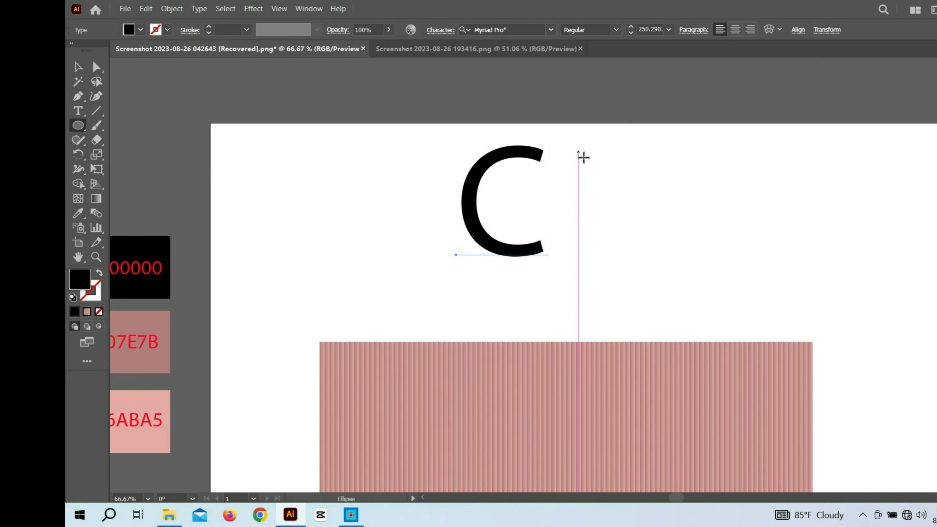
pyautogui.moveTo(585, 163); pyautogui.dragTo(676, 252)
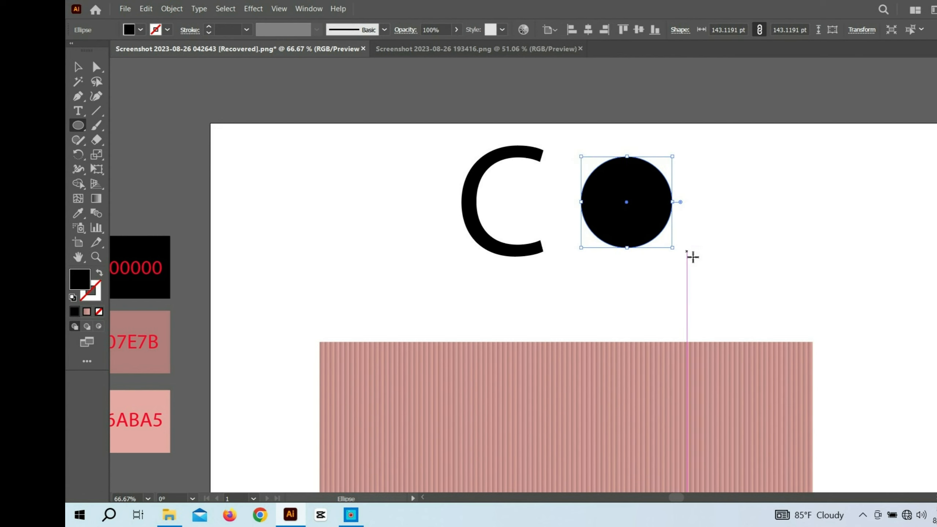
pyautogui.click(78, 67)
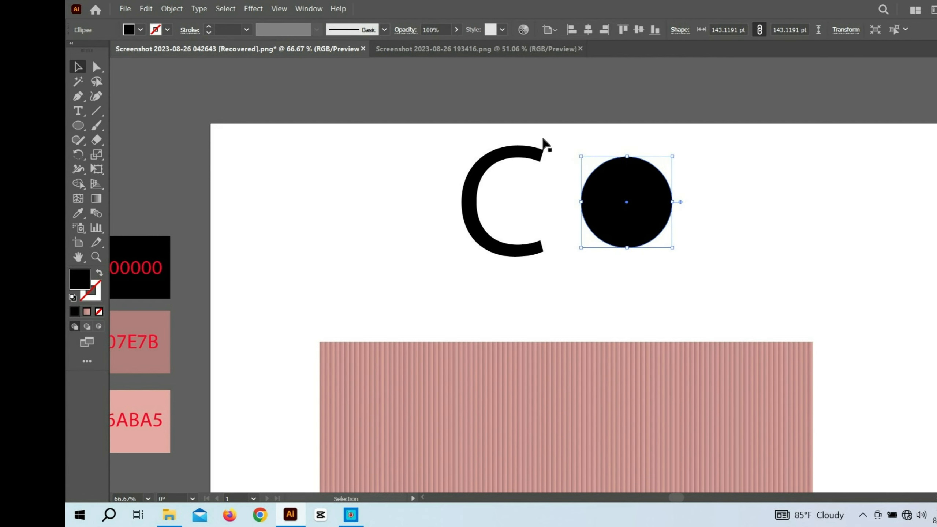
pyautogui.click(150, 147)
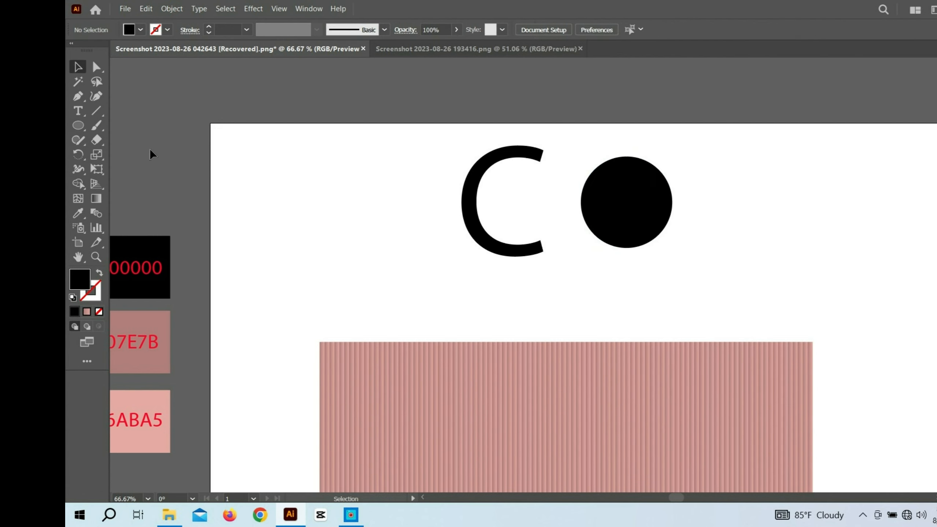
# Set the fill colour to a fully saturated bright green with a hue of 127°
pyautogui.doubleClick(78, 283)
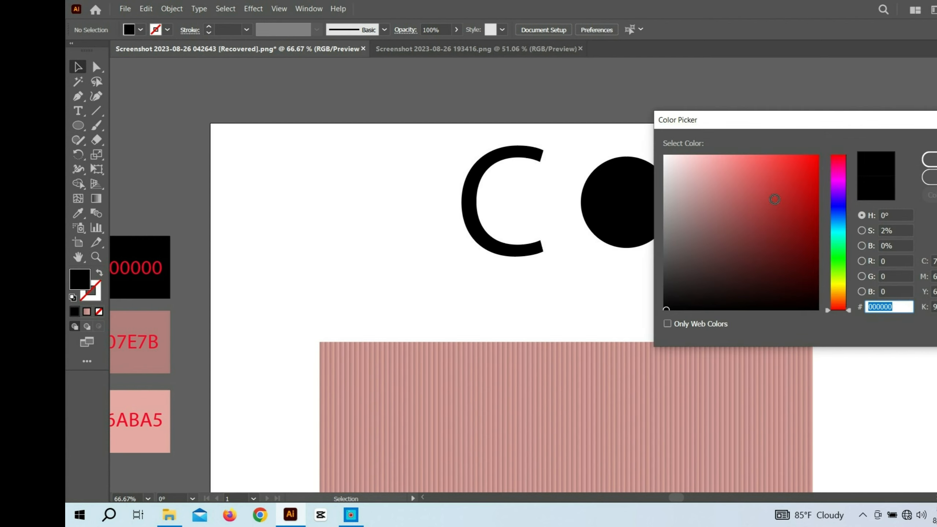
pyautogui.moveTo(846, 244); pyautogui.dragTo(842, 257)
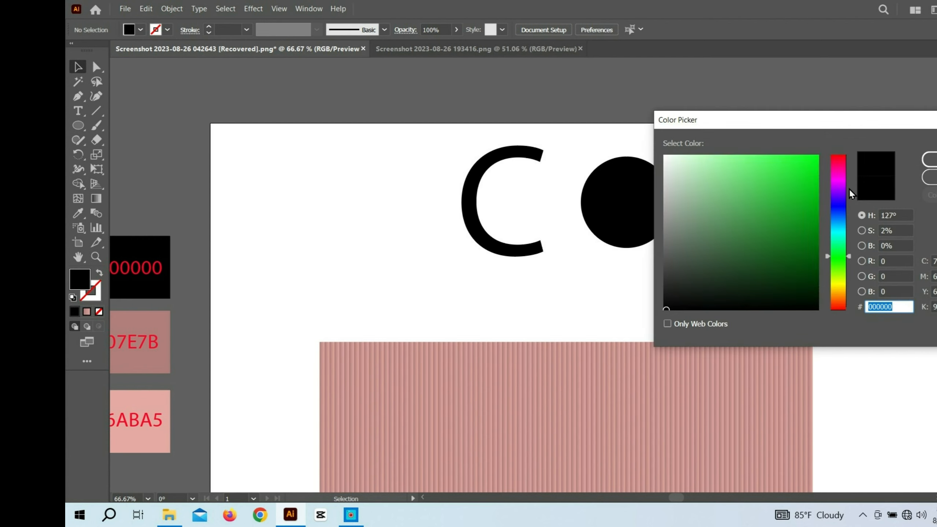
pyautogui.click(818, 155)
pyautogui.click(931, 159)
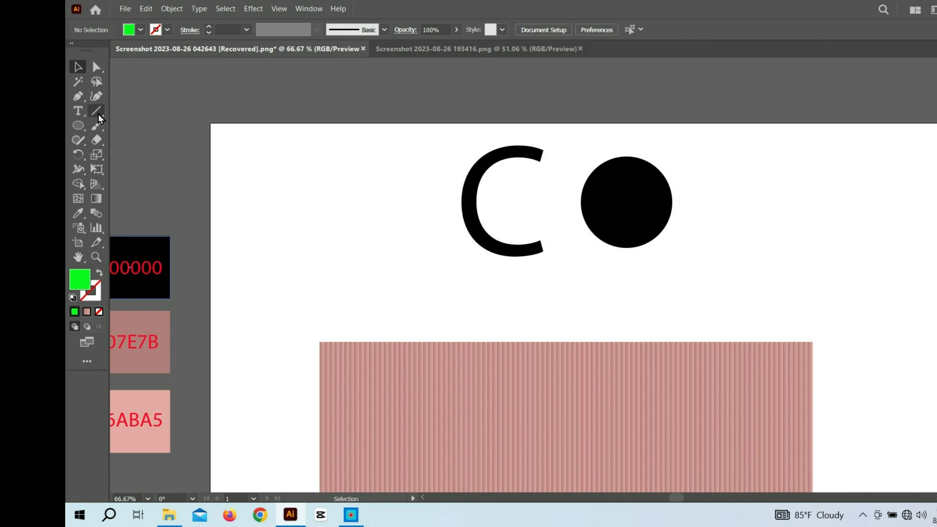
# Draw a four-point S-shaped curve beside the black circle with the Curvature tool
pyautogui.click(96, 97)
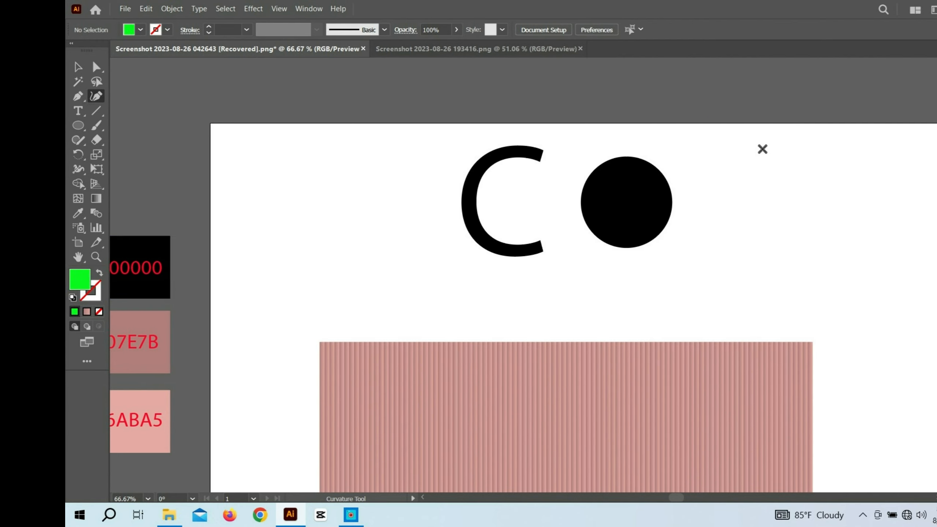
pyautogui.click(771, 141)
pyautogui.click(737, 174)
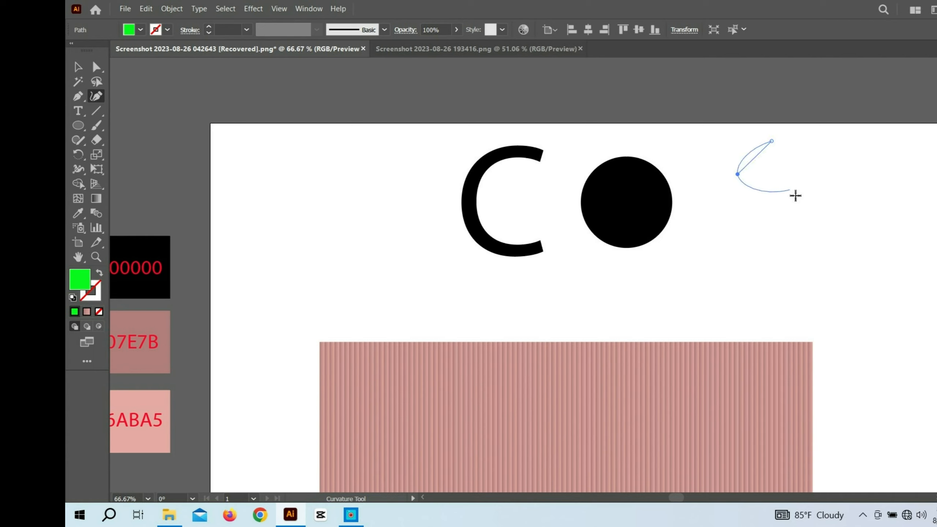
pyautogui.click(780, 197)
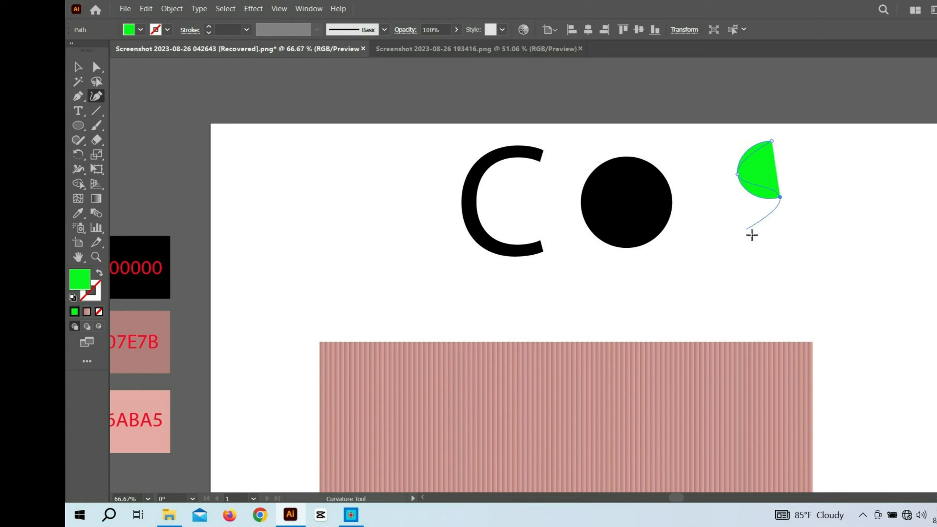
pyautogui.click(747, 228)
pyautogui.click(79, 68)
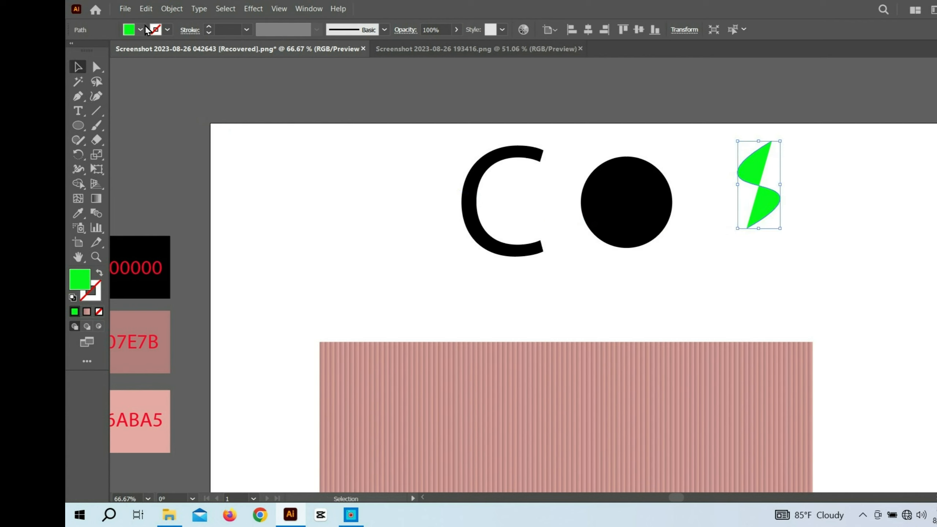
# Swap the S curve's green fill to its stroke and set the stroke weight to 14 pt
pyautogui.click(99, 275)
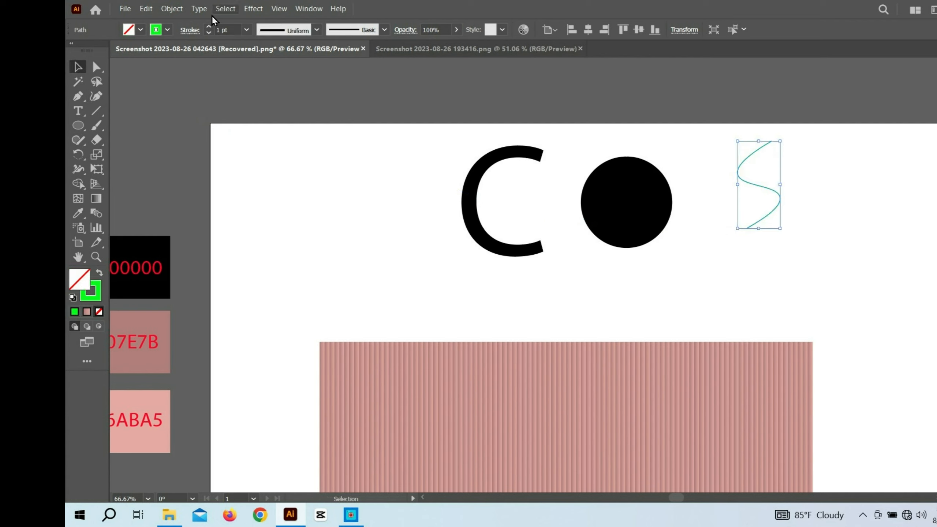
pyautogui.click(209, 27)
pyautogui.click(209, 27)
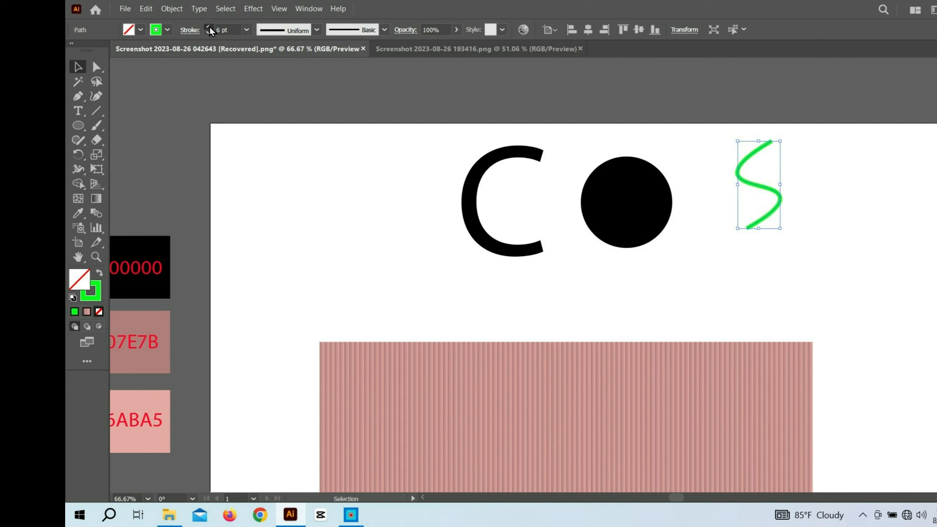
pyautogui.click(209, 27)
pyautogui.click(210, 26)
pyautogui.click(210, 27)
pyautogui.click(209, 26)
pyautogui.click(209, 27)
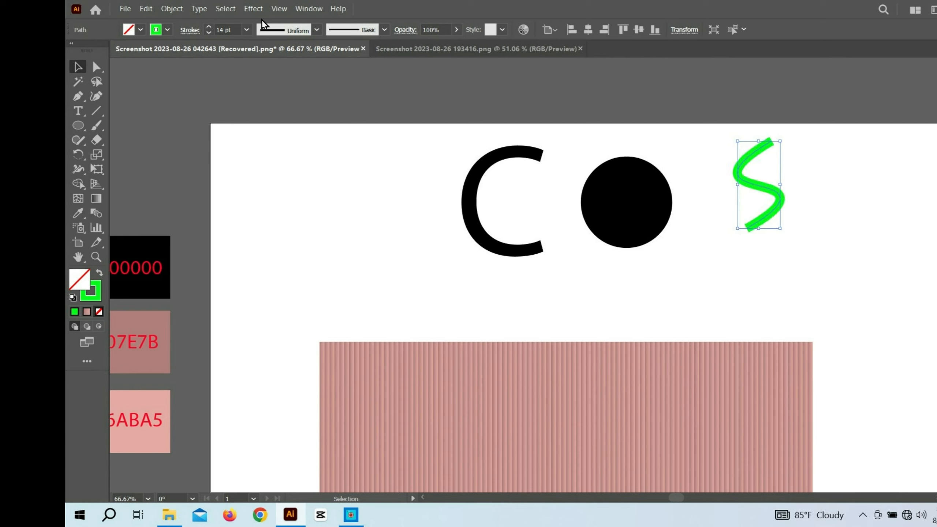
# Apply the lens-shaped width profile tapering at both ends to the S curve and move it onto the black circle
pyautogui.click(315, 29)
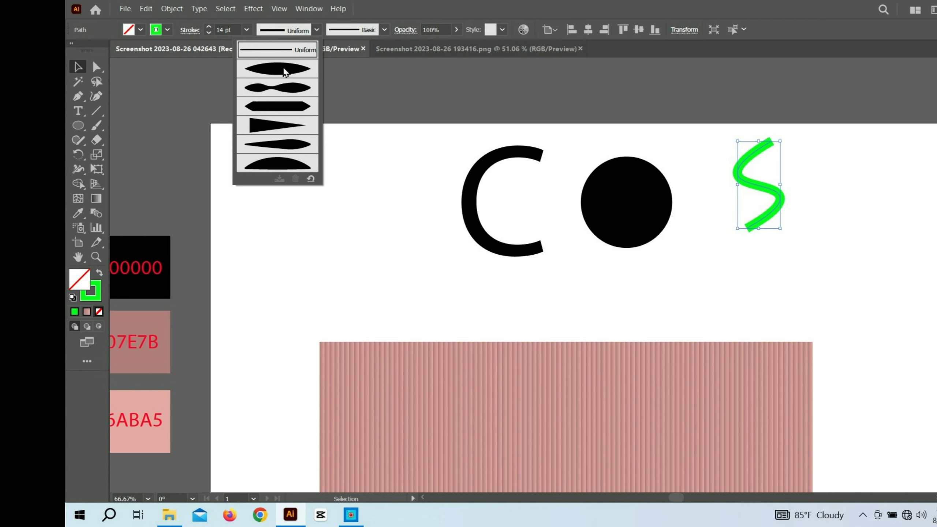
pyautogui.click(284, 71)
pyautogui.click(799, 267)
pyautogui.moveTo(777, 201); pyautogui.dragTo(650, 221)
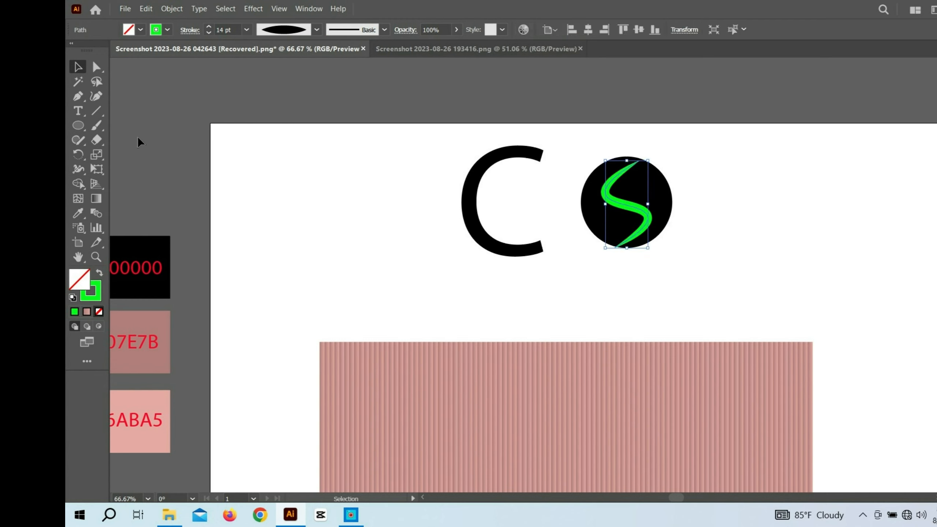
# Expand the appearance of the green S stroke into a filled shape and deselect it
pyautogui.click(171, 9)
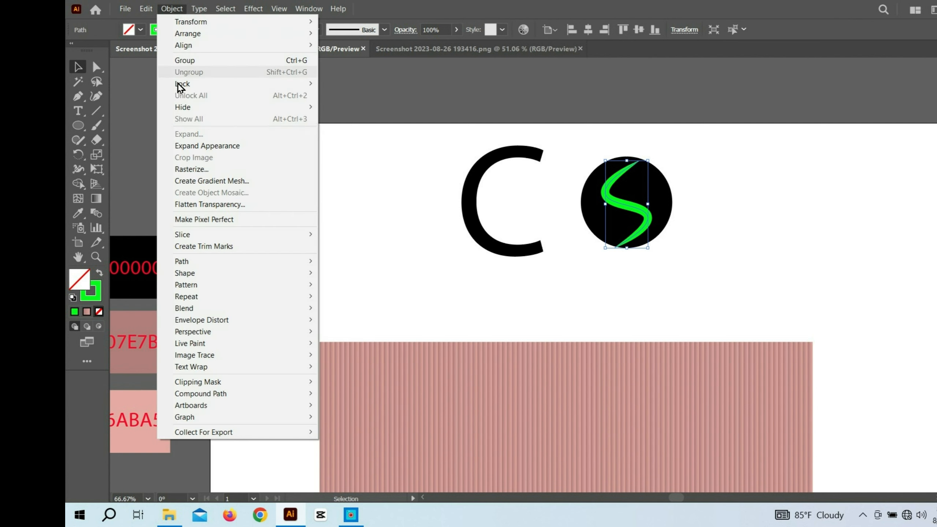
pyautogui.click(211, 147)
pyautogui.click(671, 260)
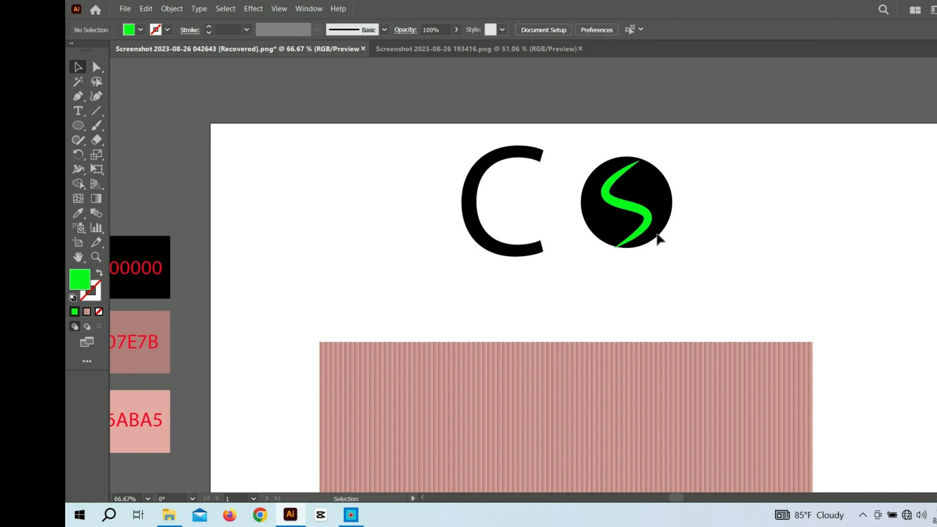
# Rotate the green S slightly clockwise and shrink it to fit inside the black circle
pyautogui.click(646, 220)
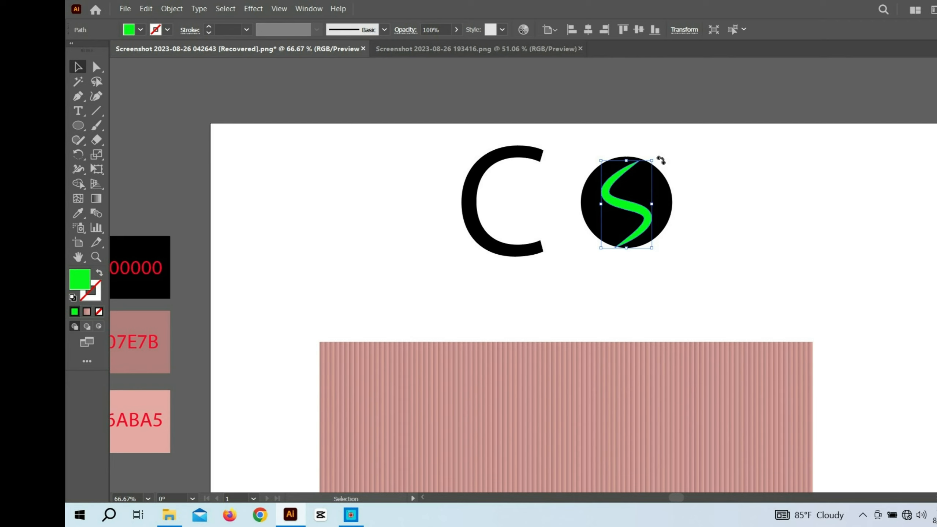
pyautogui.moveTo(660, 157); pyautogui.dragTo(666, 168)
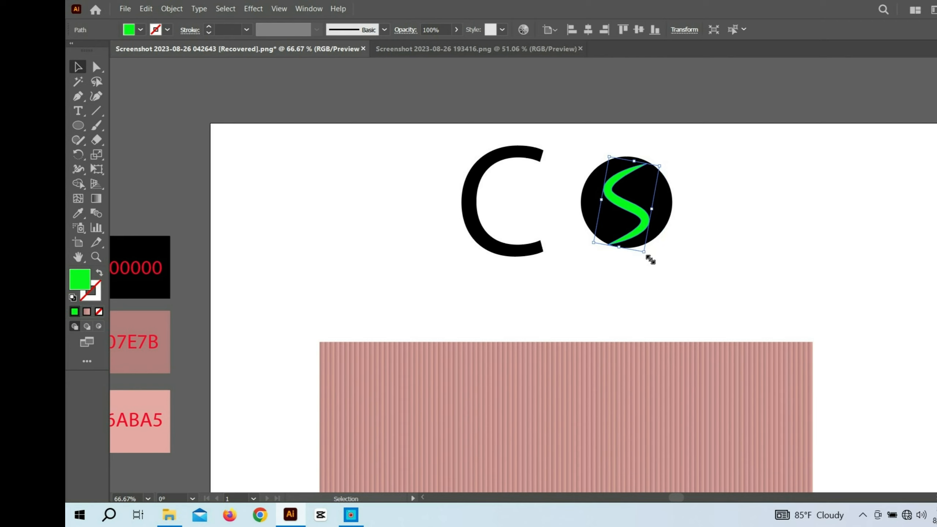
pyautogui.moveTo(649, 257); pyautogui.dragTo(641, 223)
pyautogui.click(713, 228)
# Group the green S with the black circle and deselect the group
pyautogui.moveTo(591, 124); pyautogui.dragTo(659, 244)
pyautogui.rightClick(631, 203)
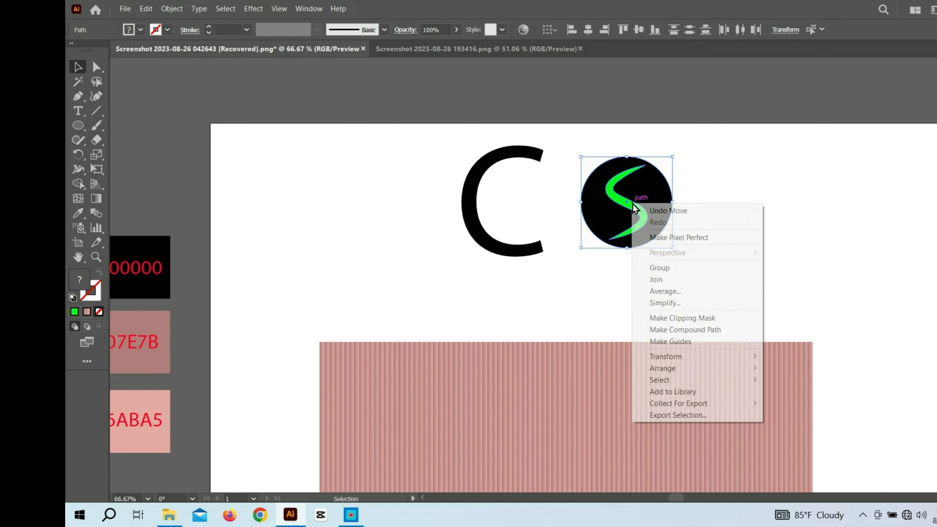
pyautogui.click(679, 268)
pyautogui.click(689, 265)
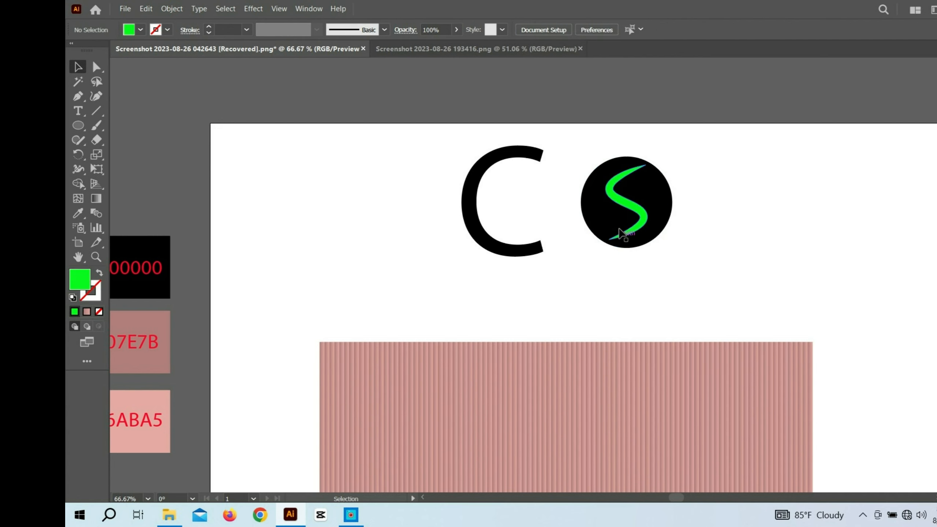
# Move the circle emblem against the letter C and align the two on their vertical centres
pyautogui.moveTo(635, 211); pyautogui.dragTo(598, 209)
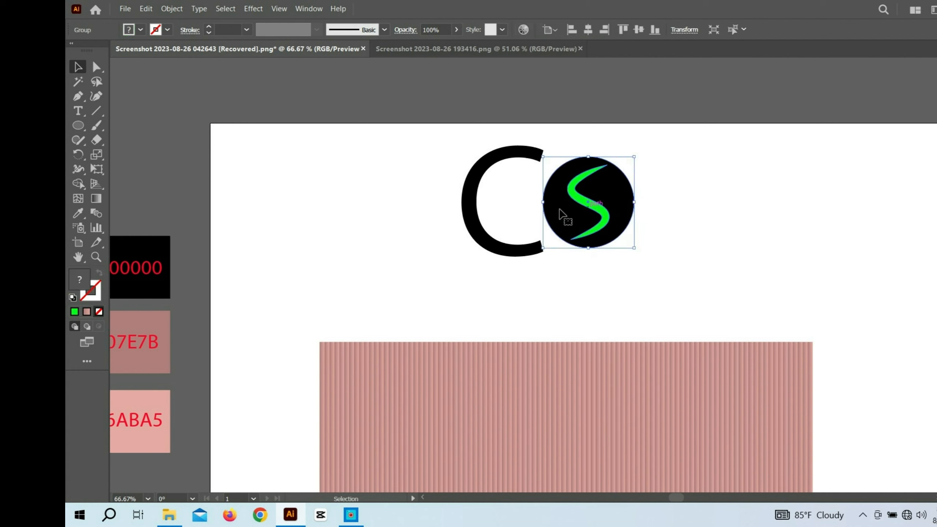
pyautogui.keyDown('shift'); pyautogui.click(548, 194); pyautogui.keyUp('shift')
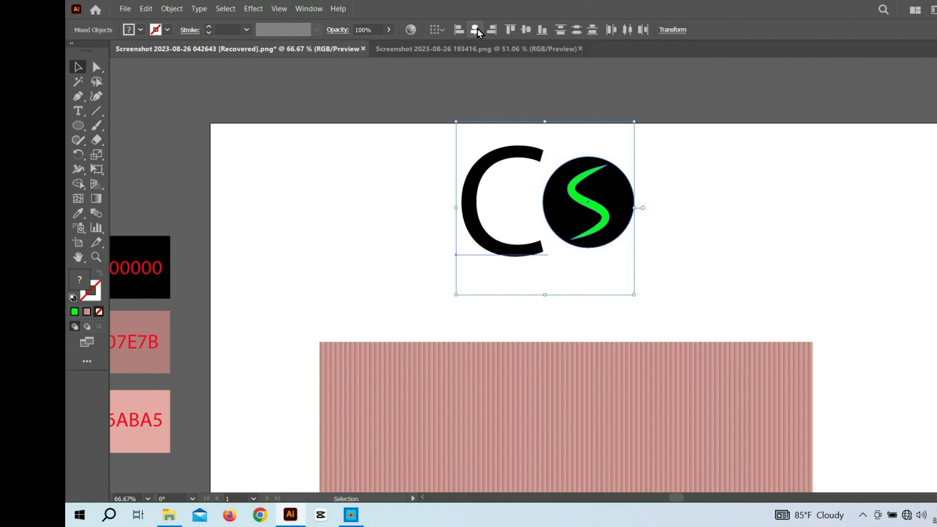
pyautogui.click(527, 30)
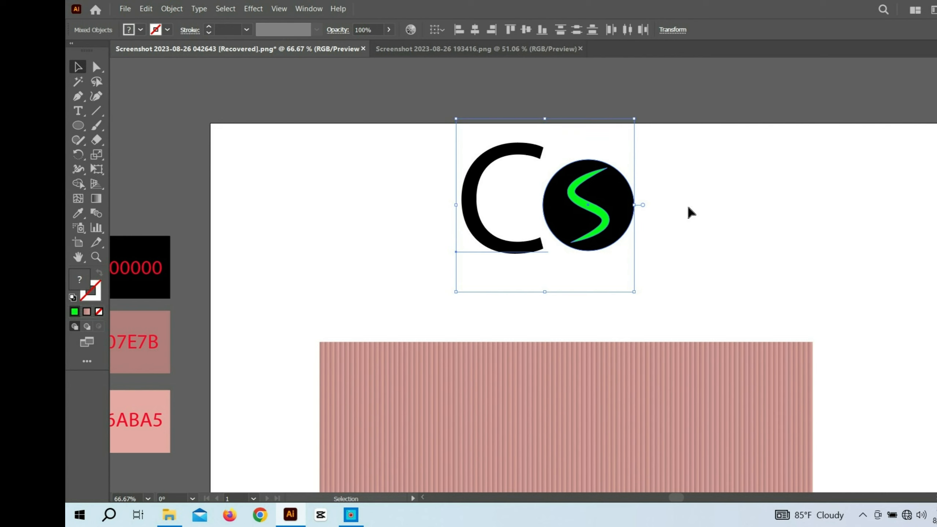
pyautogui.click(693, 210)
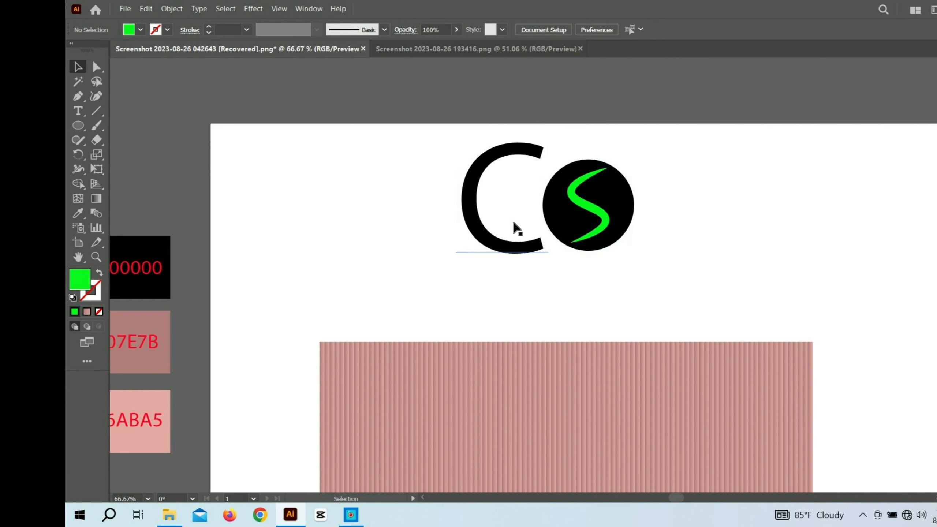
# Duplicate the letter C to the other side of the emblem and change the copy's text to FFE
pyautogui.moveTo(482, 226); pyautogui.dragTo(655, 224)
pyautogui.press('t')
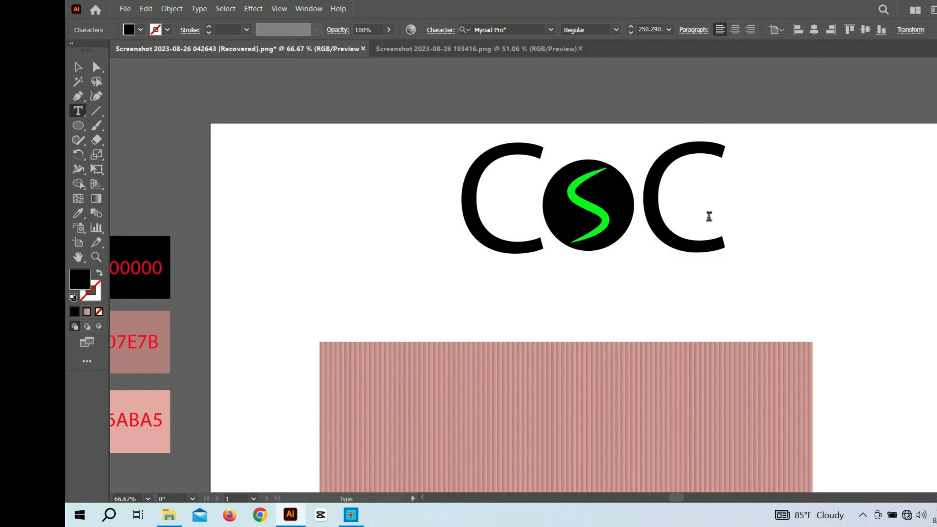
pyautogui.click(724, 176)
pyautogui.press('BackSpace')
pyautogui.write('FFE')
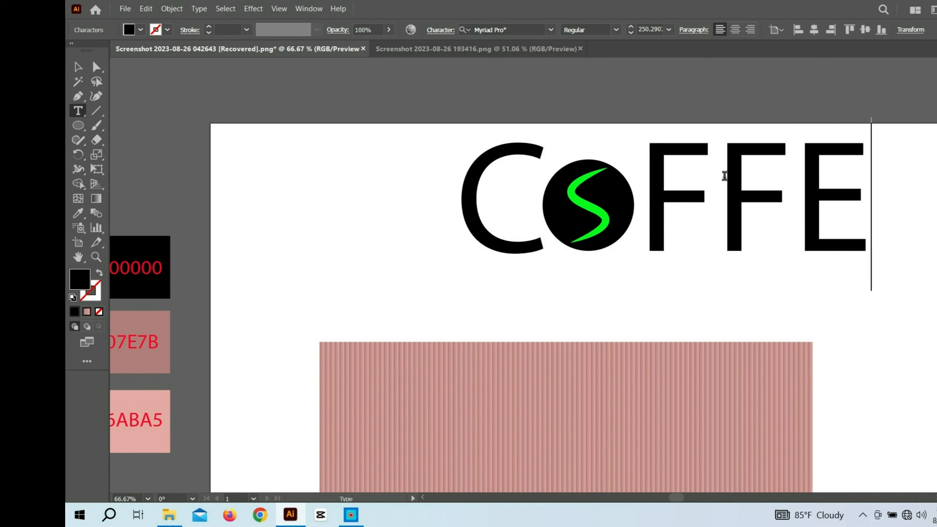
pyautogui.press('Escape')
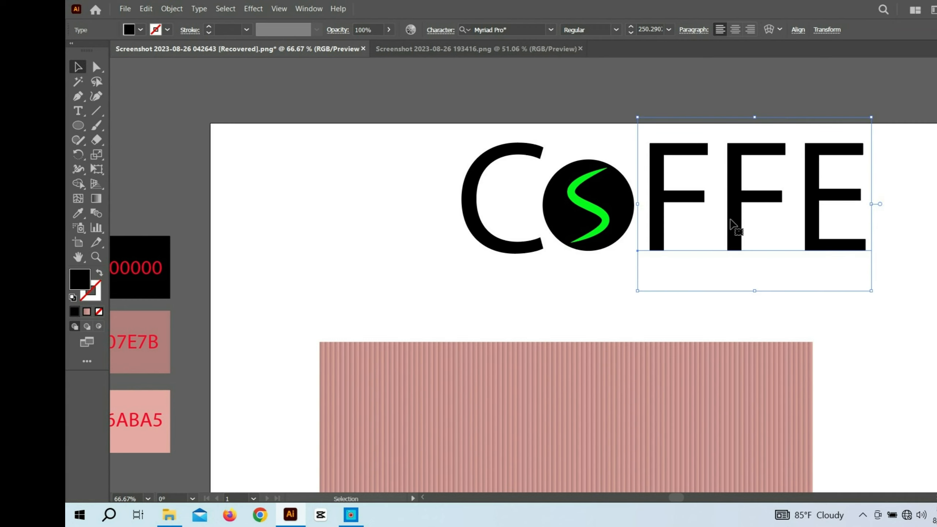
# Duplicate the FFE text below the first row and change the copy's text to CUP
pyautogui.moveTo(730, 220); pyautogui.dragTo(621, 343)
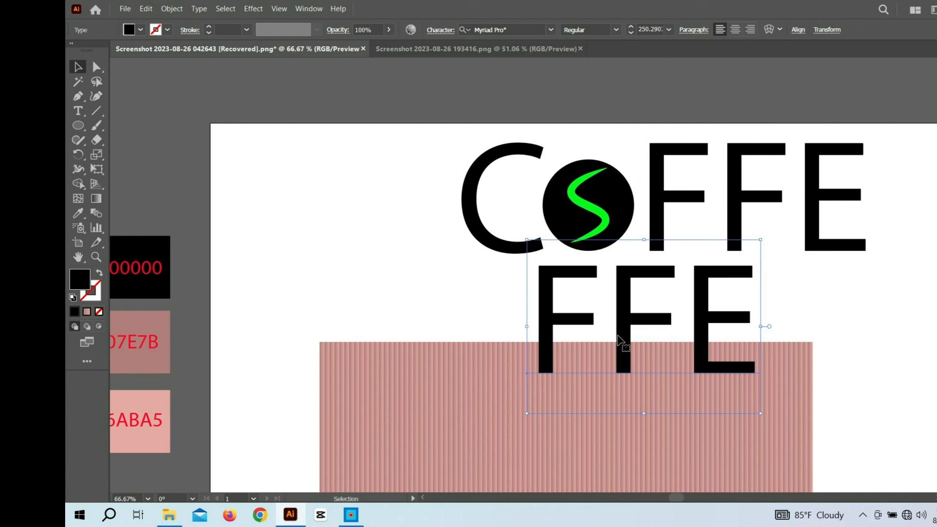
pyautogui.doubleClick(621, 343)
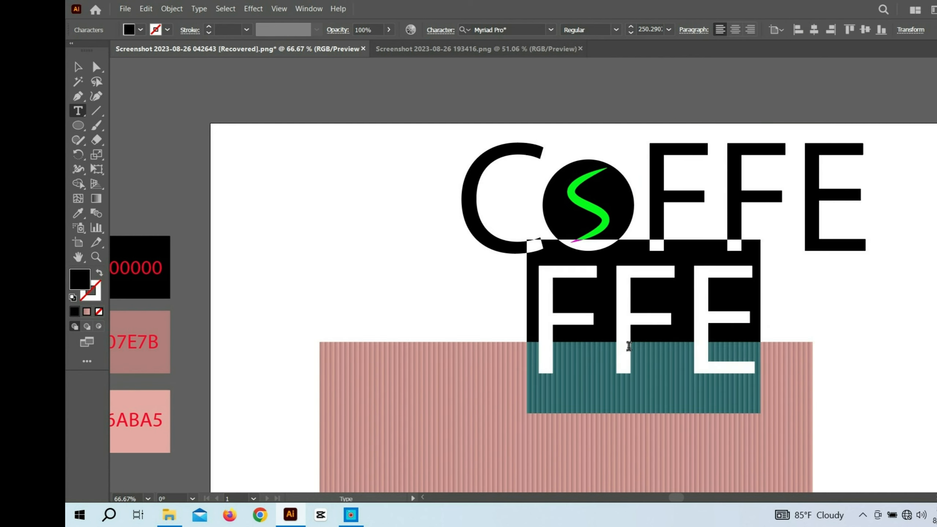
pyautogui.write('CUP')
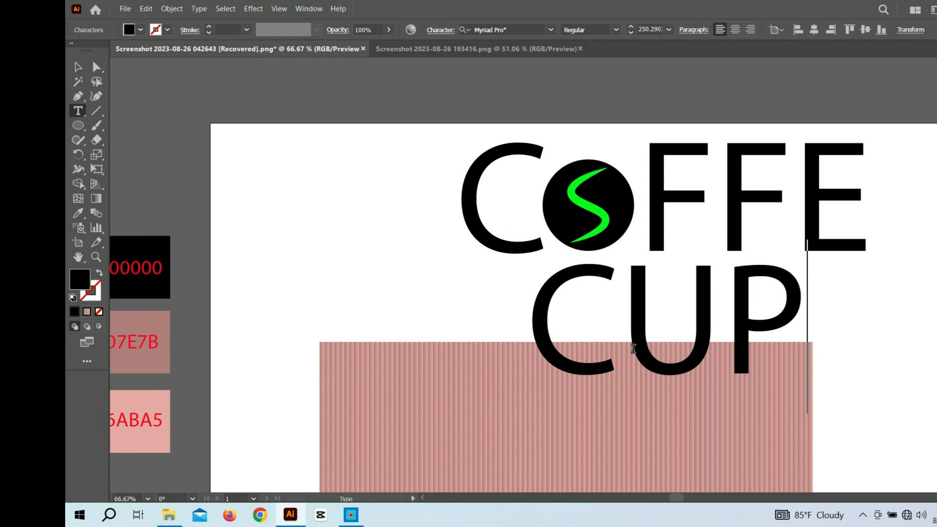
pyautogui.press('Escape')
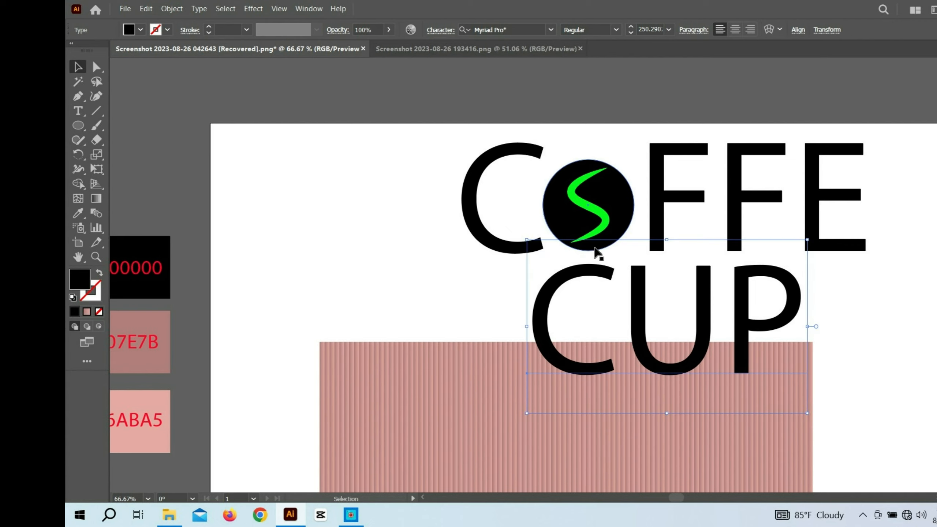
# Align the C, the emblem and FFE on their vertical centres and group them as one row
pyautogui.moveTo(376, 200); pyautogui.dragTo(849, 164)
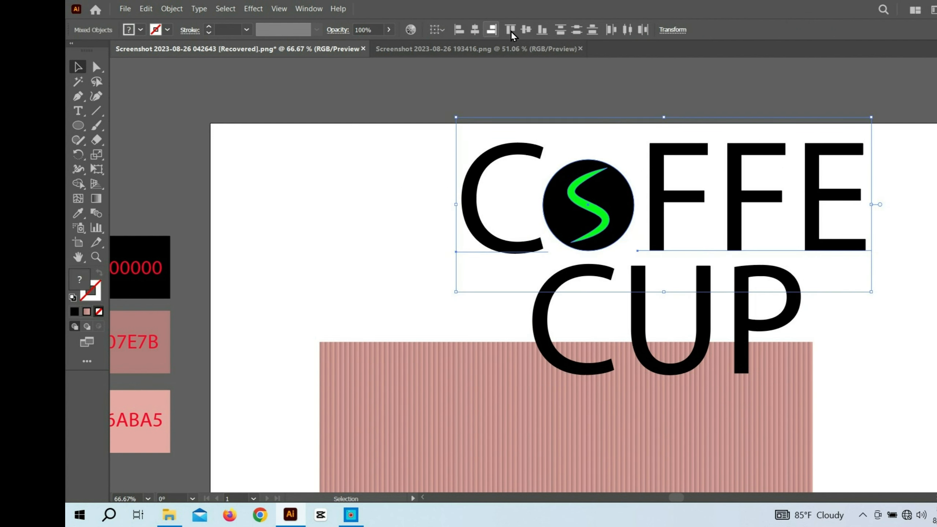
pyautogui.click(525, 30)
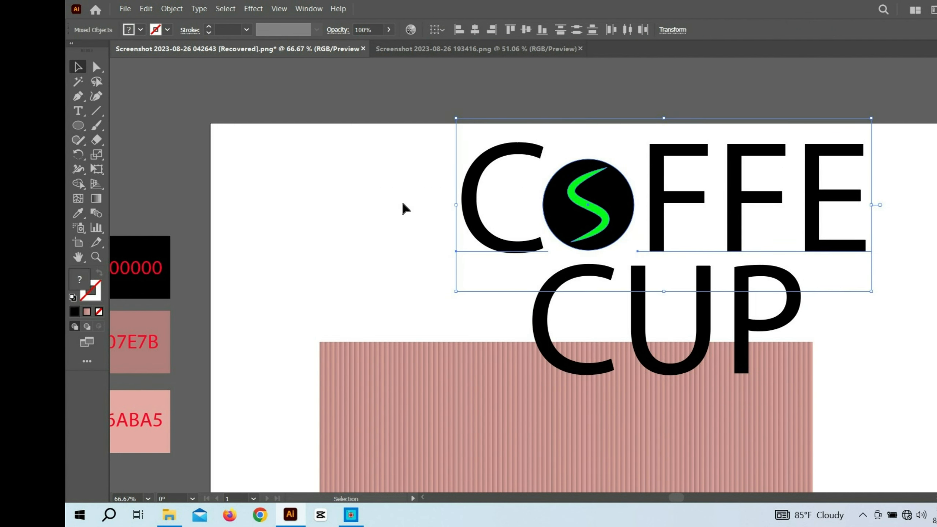
pyautogui.rightClick(482, 227)
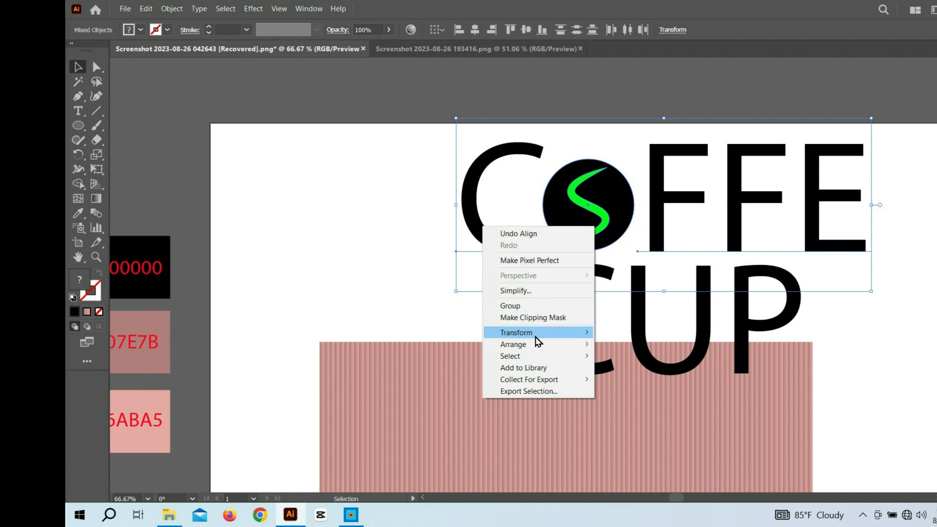
pyautogui.click(527, 307)
# Align CUP and the row above it on their horizontal centres and group them together
pyautogui.keyDown('shift'); pyautogui.click(612, 324); pyautogui.keyUp('shift')
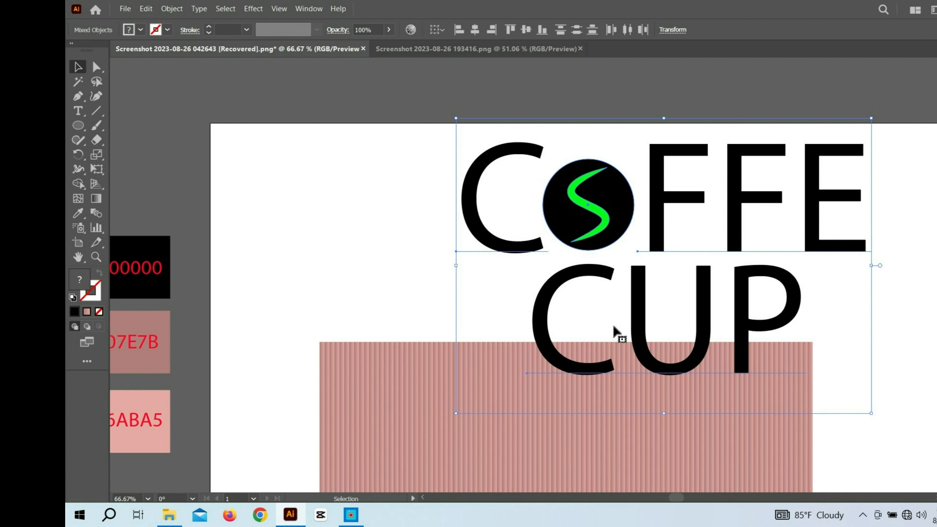
pyautogui.click(474, 29)
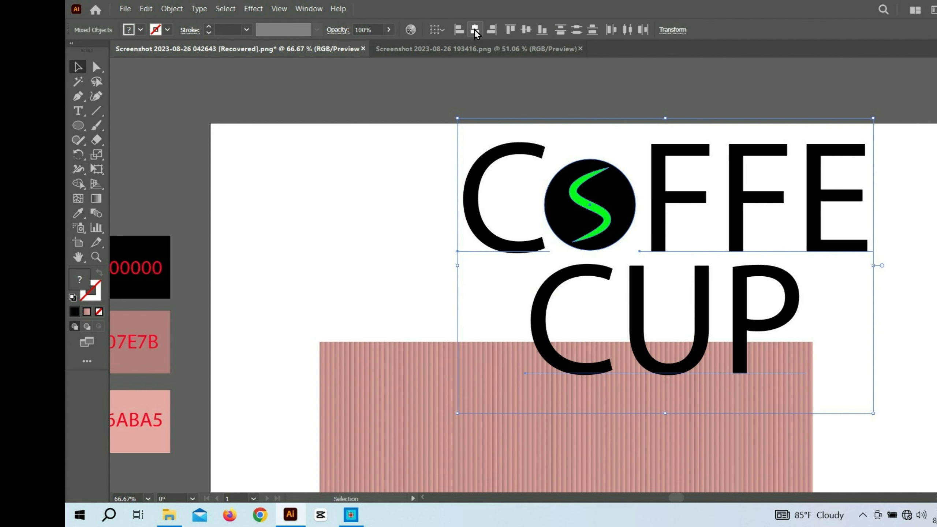
pyautogui.rightClick(578, 194)
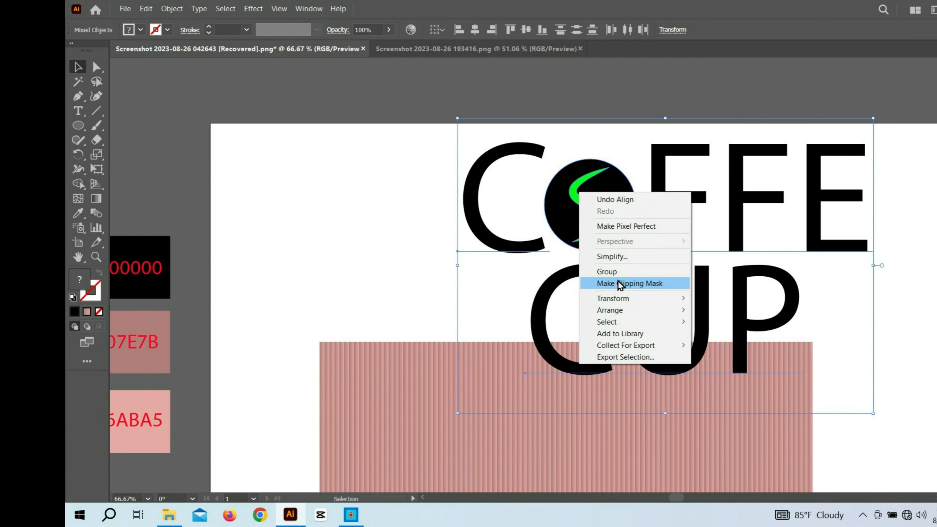
pyautogui.click(628, 273)
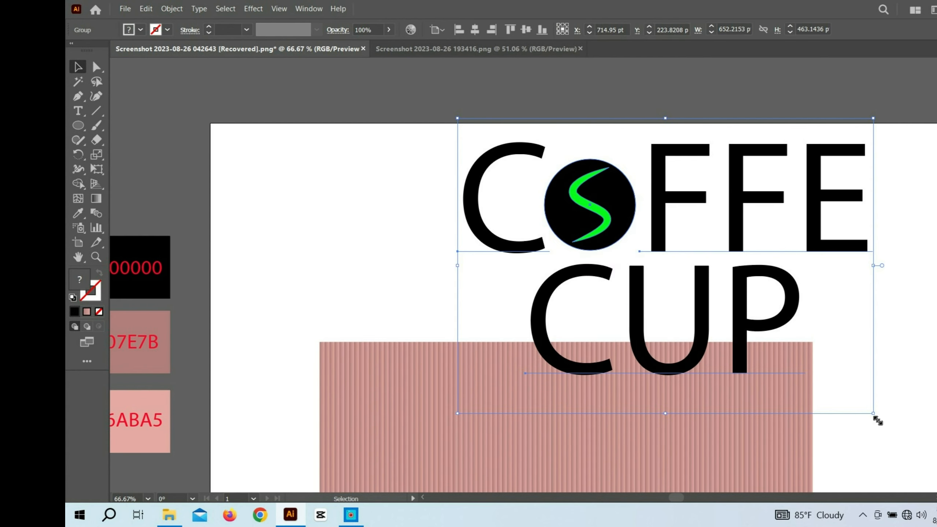
# Scale the logo group down to about 261 × 186 pt and place it centrally above the striped panel
pyautogui.moveTo(768, 353); pyautogui.dragTo(745, 323)
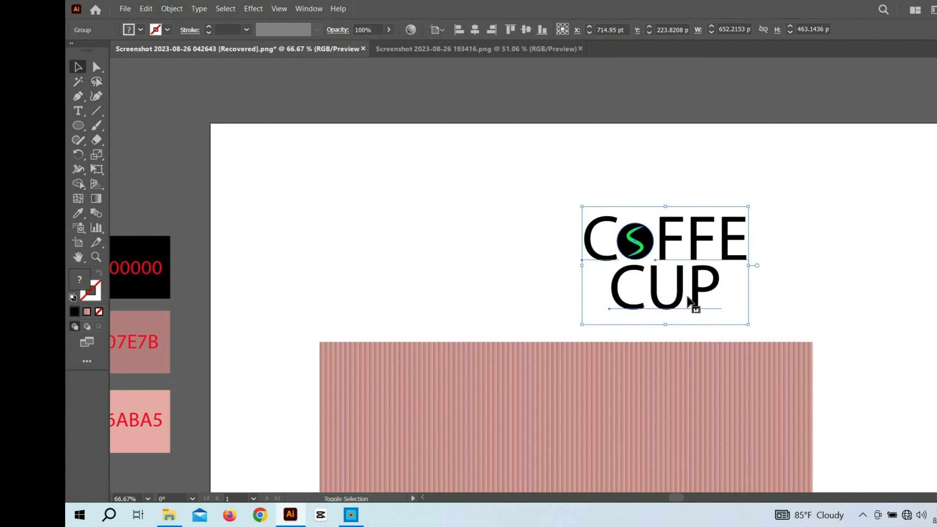
pyautogui.moveTo(673, 247); pyautogui.dragTo(605, 197)
pyautogui.click(78, 125)
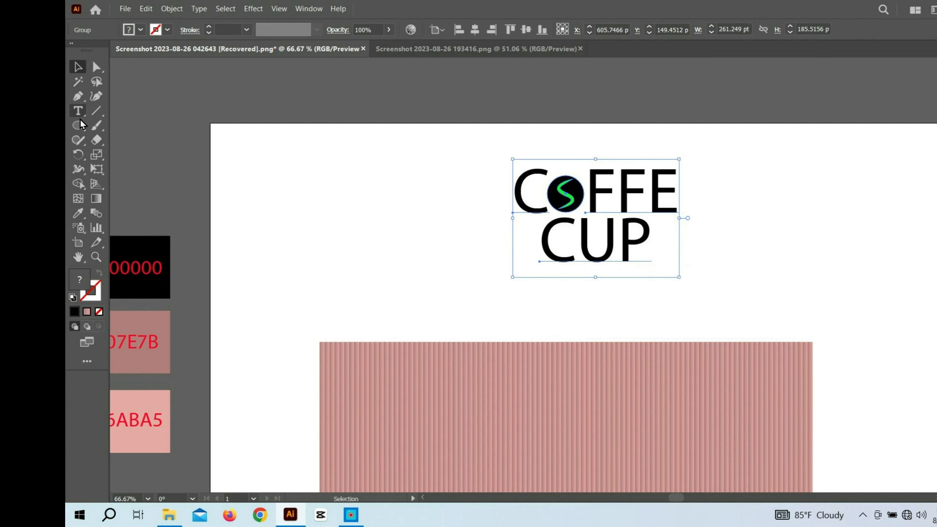
# Draw a circle behind the COFFE CUP logo, sent to the back and filled with the light pink E6ABA5 swatch colour
pyautogui.moveTo(446, 130); pyautogui.dragTo(745, 300)
pyautogui.rightClick(593, 260)
pyautogui.moveTo(648, 208)
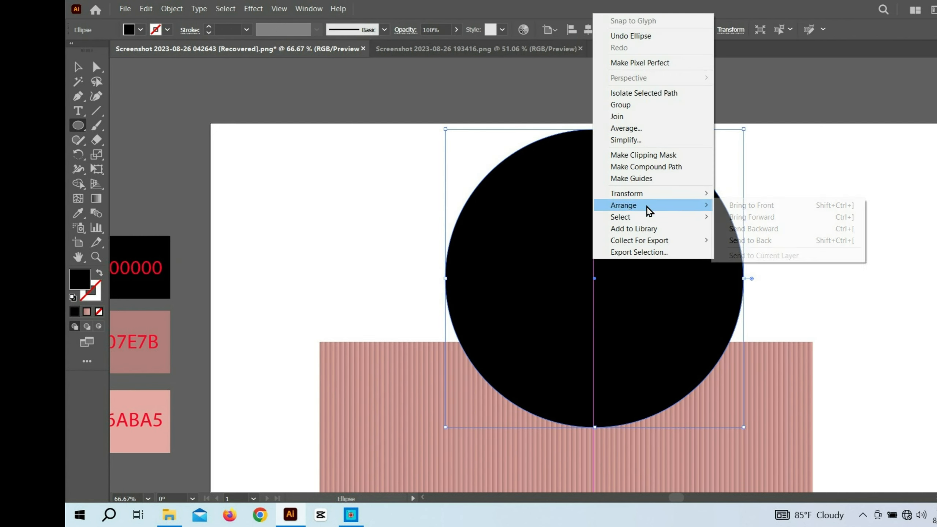
pyautogui.click(763, 243)
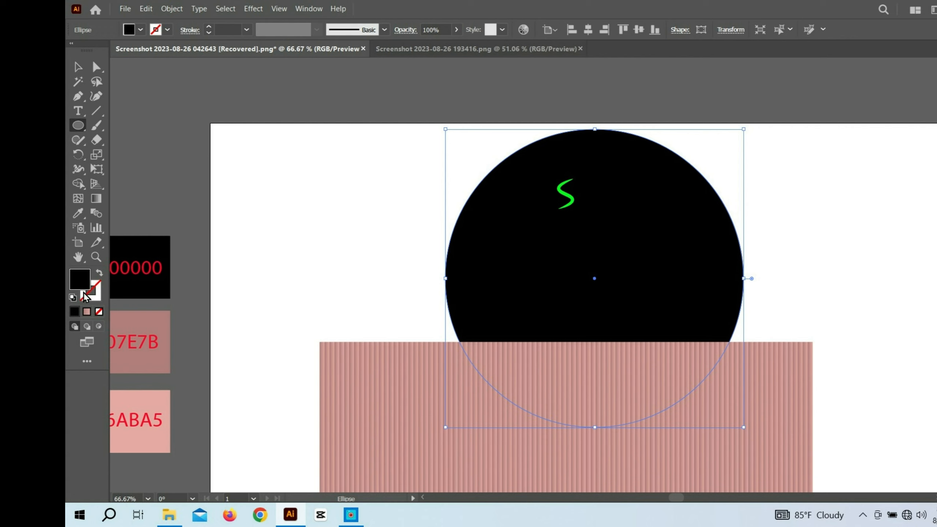
pyautogui.click(78, 213)
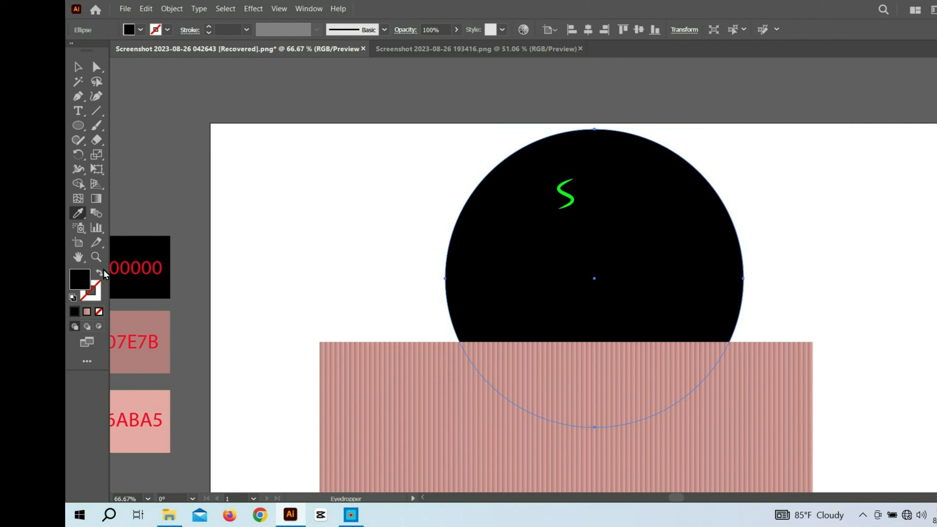
pyautogui.click(161, 403)
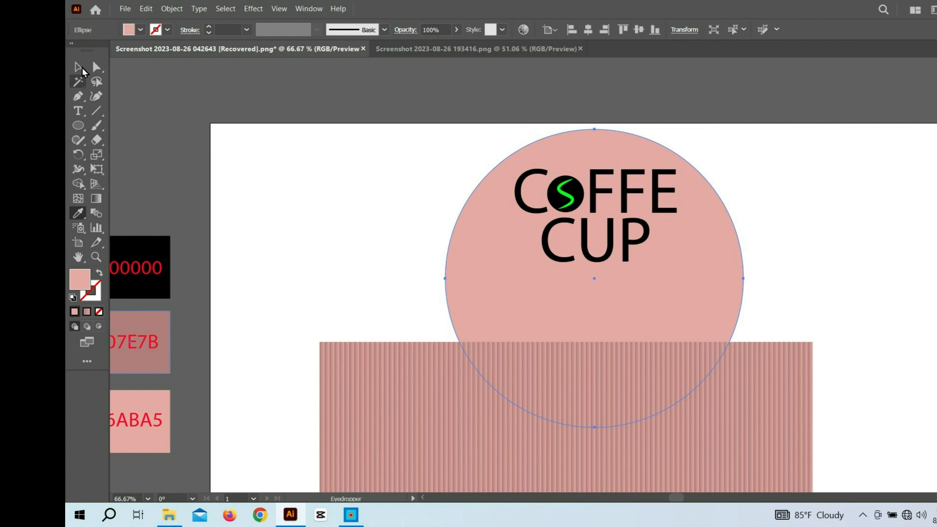
# Move the pink circle up around the logo and scale both down, the circle to about 326 pt across
pyautogui.click(78, 67)
pyautogui.moveTo(665, 307); pyautogui.dragTo(665, 247)
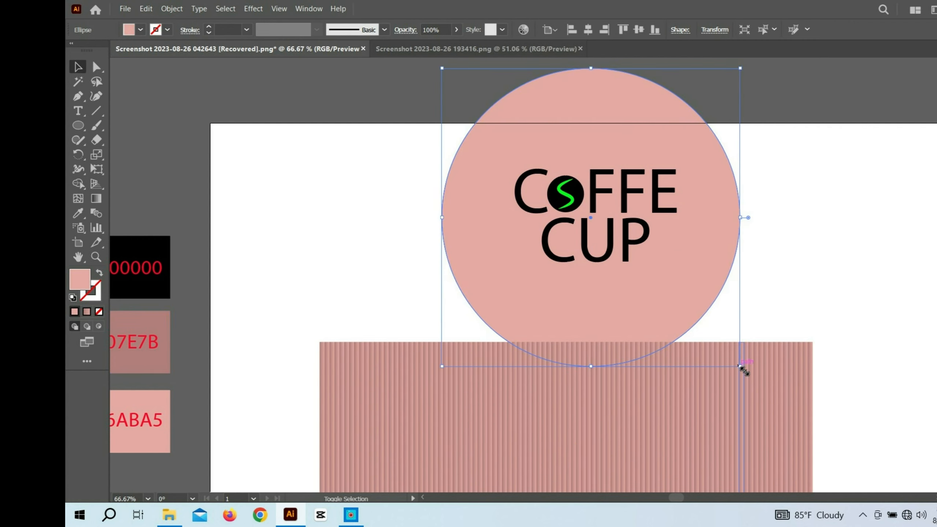
pyautogui.moveTo(744, 370); pyautogui.dragTo(790, 360)
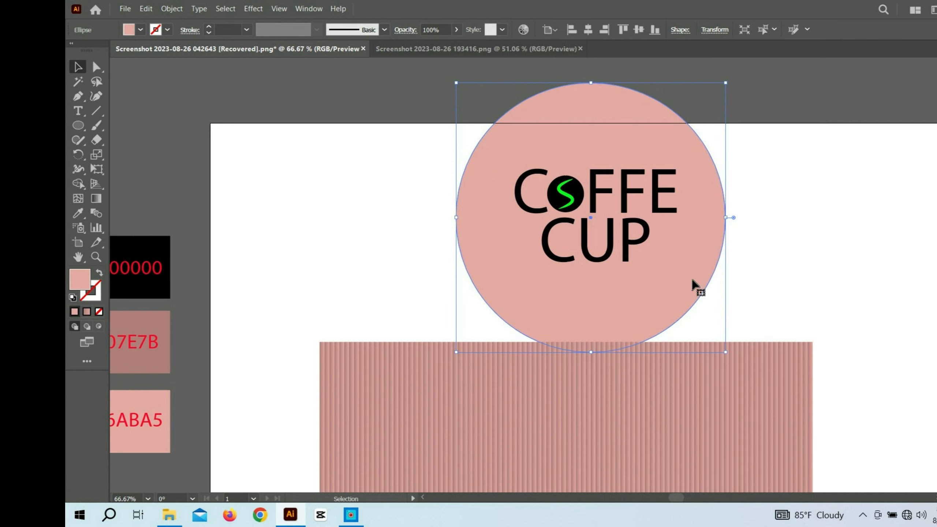
pyautogui.click(624, 244)
pyautogui.moveTo(682, 284); pyautogui.dragTo(659, 262)
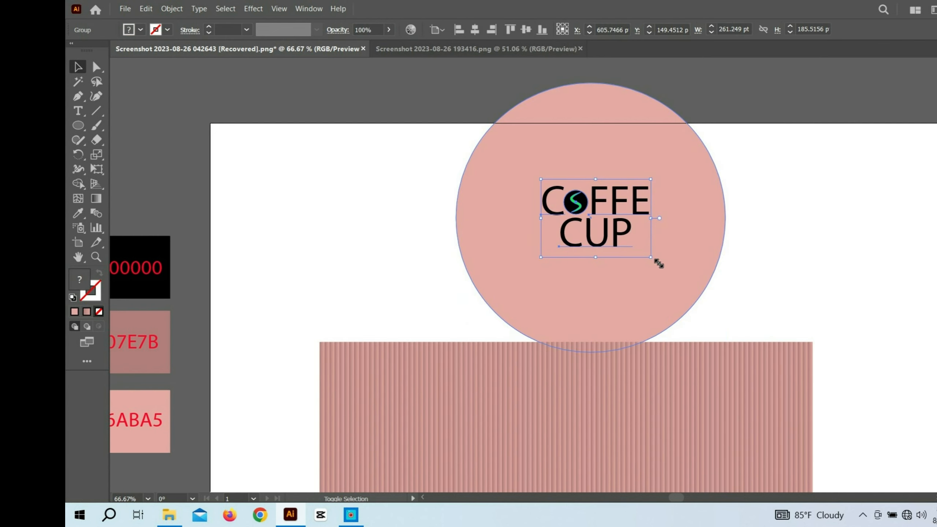
pyautogui.click(703, 281)
pyautogui.moveTo(725, 351); pyautogui.dragTo(709, 326)
# Align the logo and the pink circle on their centres and group them
pyautogui.moveTo(373, 192); pyautogui.dragTo(553, 213)
pyautogui.click(475, 30)
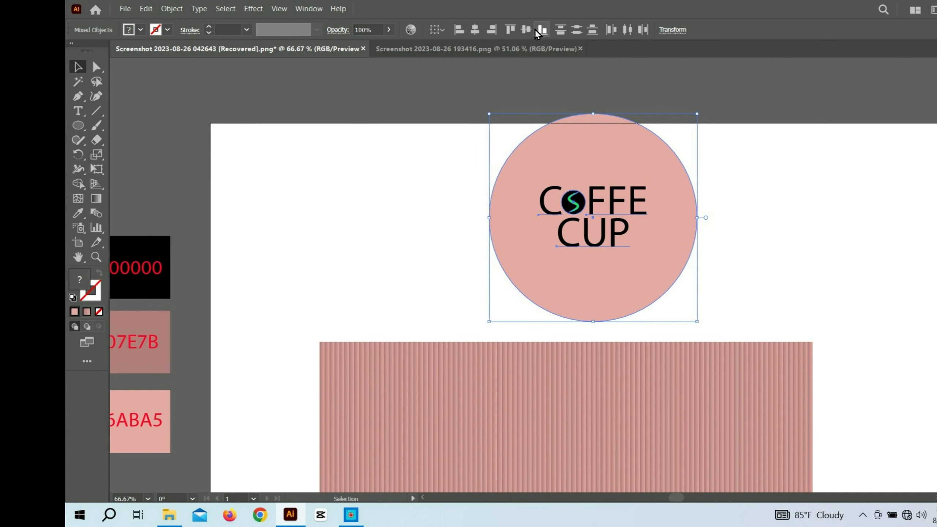
pyautogui.click(799, 193)
pyautogui.moveTo(455, 196); pyautogui.dragTo(628, 220)
pyautogui.rightClick(602, 199)
pyautogui.click(649, 280)
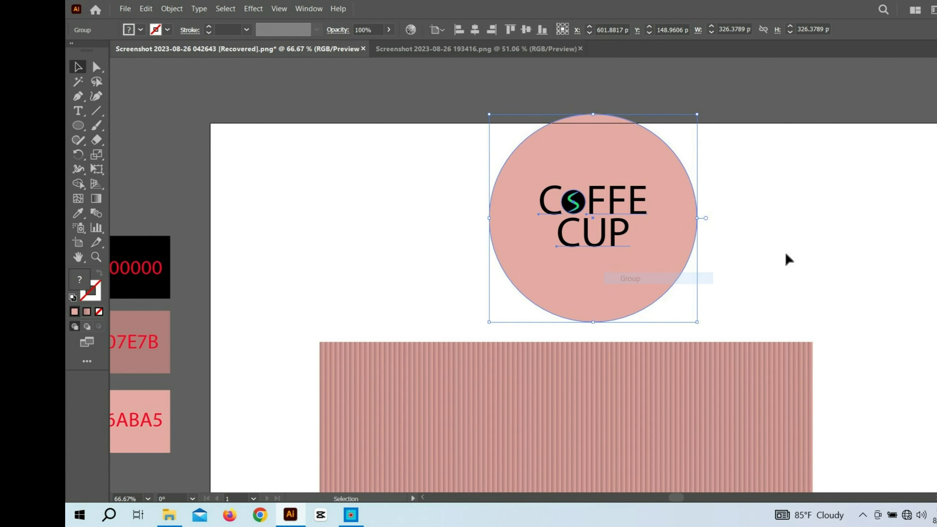
# Copy the COFFE CUP logo, without its circle, onto the middle of the striped panel
pyautogui.click(786, 259)
pyautogui.scroll(-5, 612, 211)
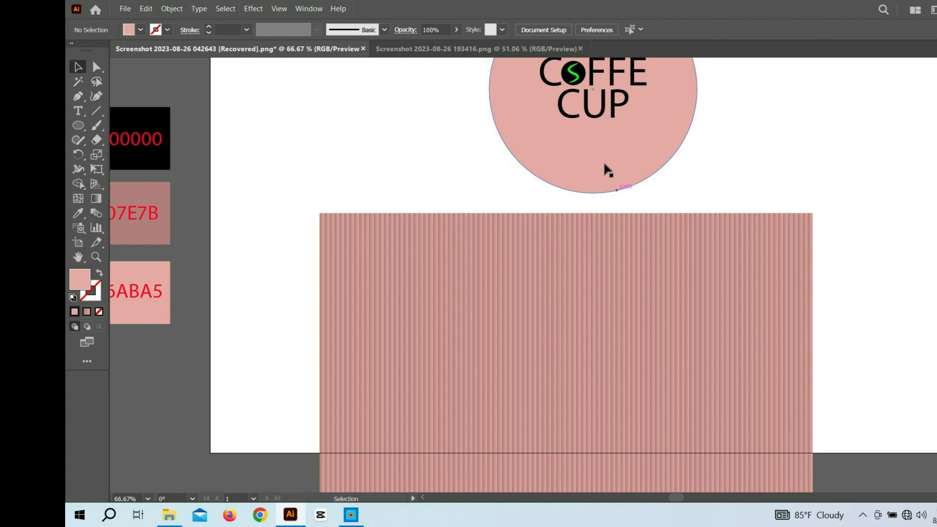
pyautogui.scroll(1, 606, 162)
pyautogui.click(599, 110)
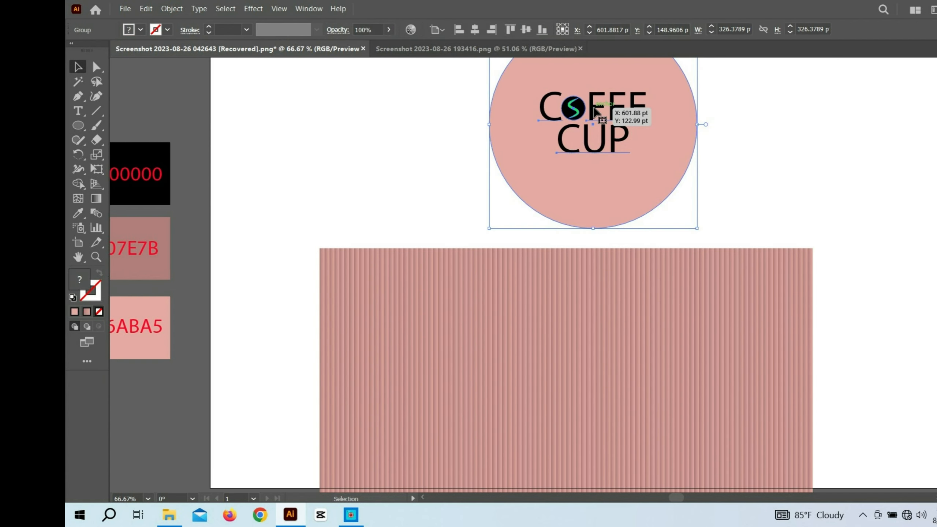
pyautogui.doubleClick(598, 112)
pyautogui.moveTo(595, 111); pyautogui.dragTo(575, 355)
pyautogui.doubleClick(372, 199)
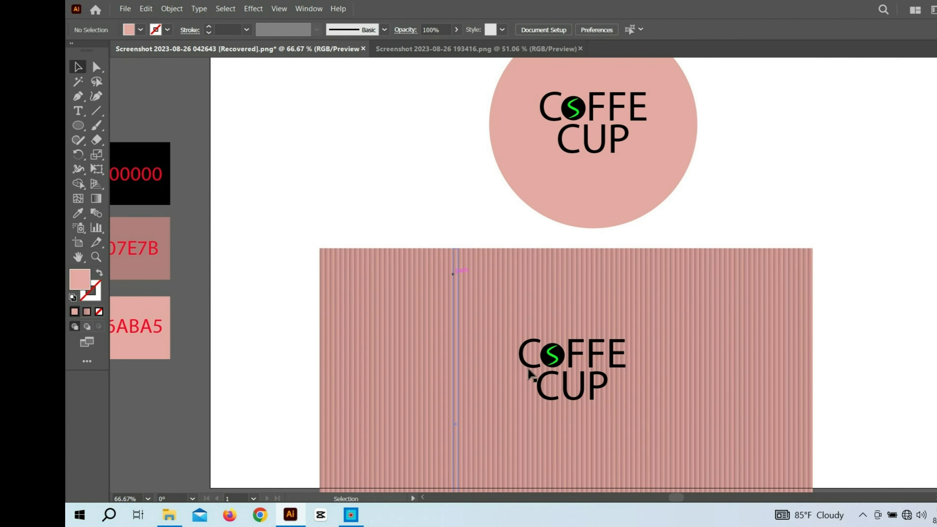
pyautogui.click(573, 378)
pyautogui.rightClick(572, 372)
pyautogui.click(616, 273)
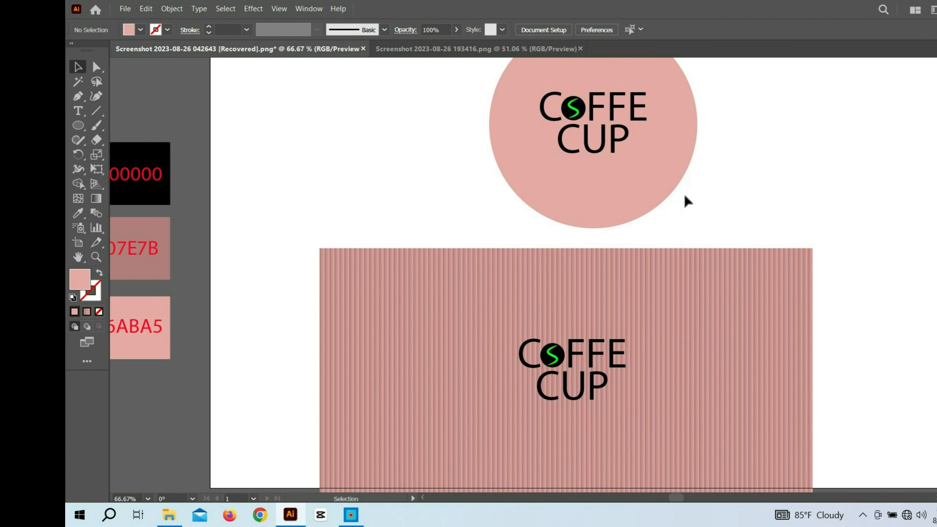
# Group the upper logo with the pink circle behind it again
pyautogui.click(609, 147)
pyautogui.keyDown('shift'); pyautogui.click(500, 113); pyautogui.keyUp('shift')
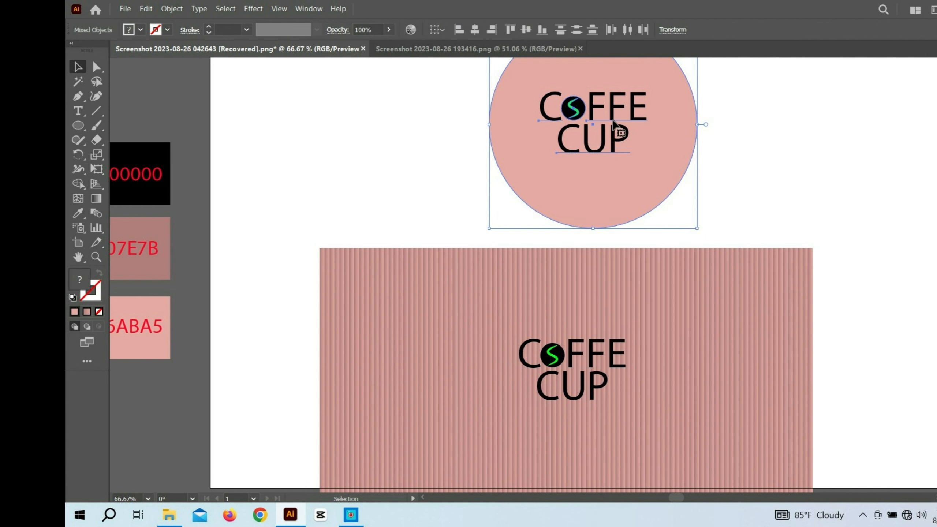
pyautogui.rightClick(604, 119)
pyautogui.click(662, 198)
pyautogui.click(631, 320)
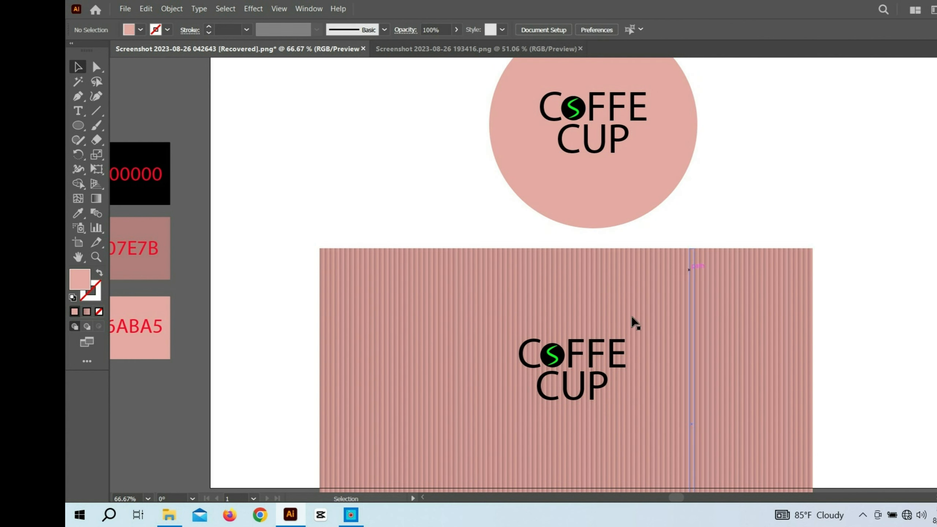
# Centre the copied logo on the striped panel both horizontally and vertically
pyautogui.scroll(-3, 602, 345)
pyautogui.moveTo(570, 275); pyautogui.dragTo(570, 342)
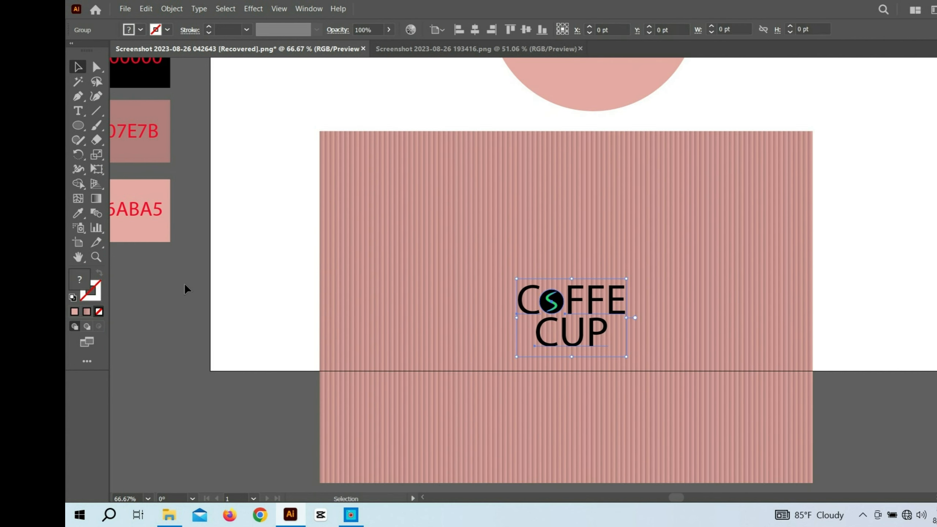
pyautogui.click(184, 288)
pyautogui.click(669, 347)
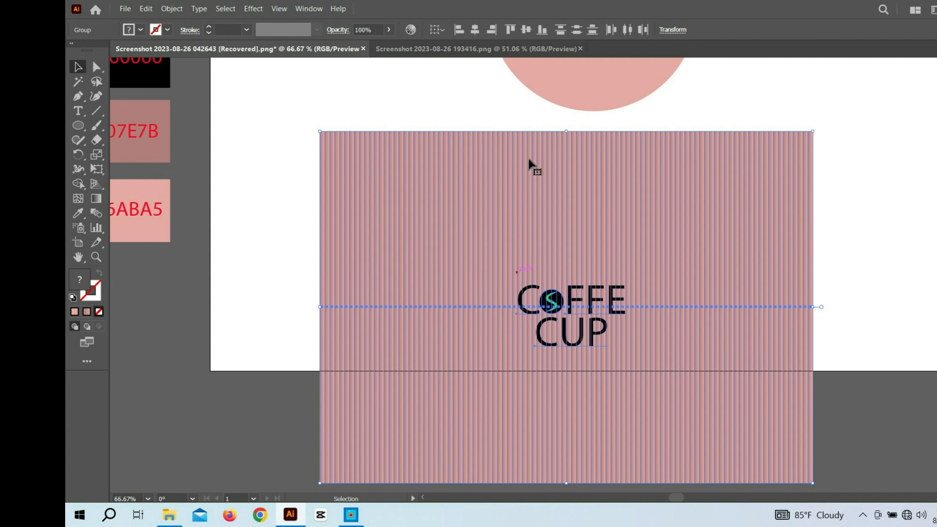
pyautogui.click(475, 30)
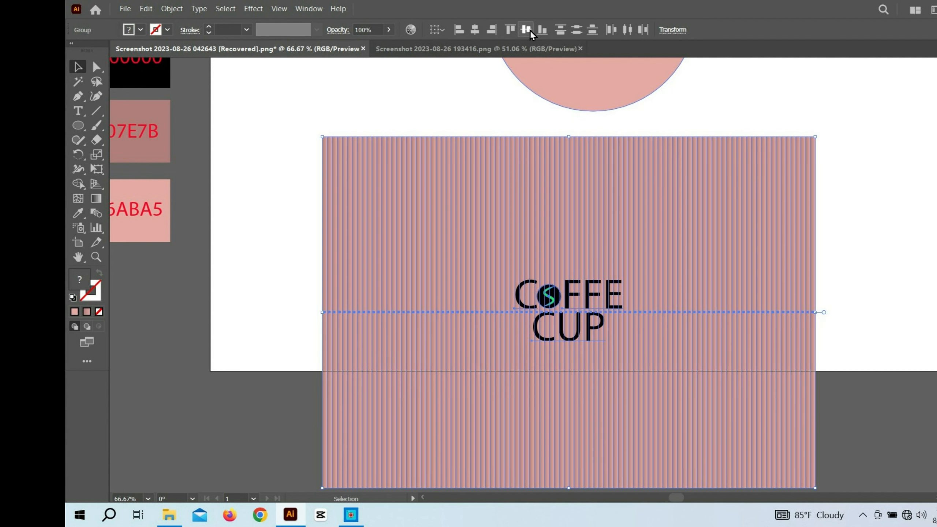
pyautogui.click(291, 271)
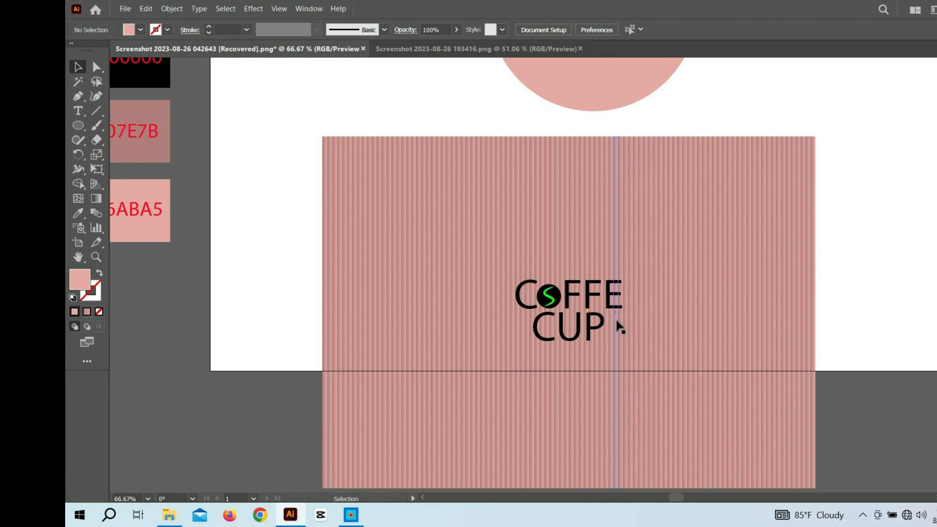
pyautogui.scroll(8, 621, 325)
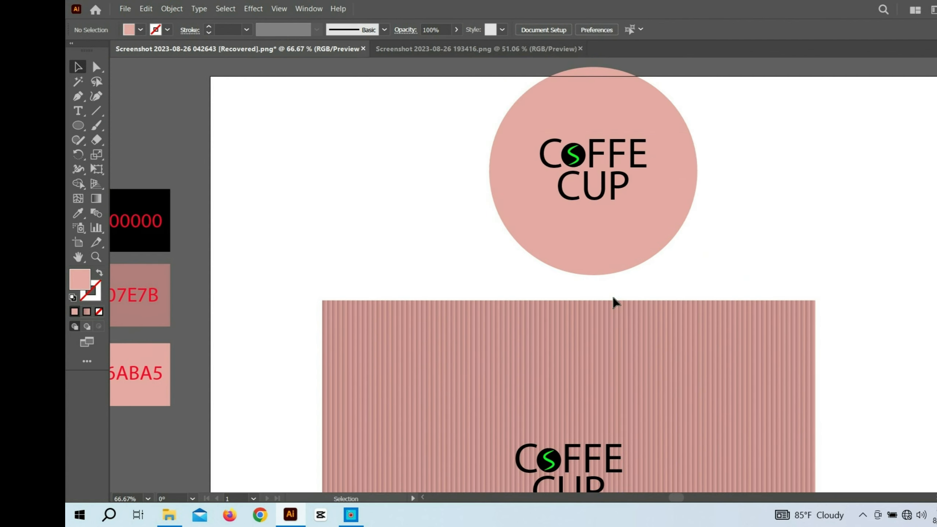
pyautogui.click(608, 227)
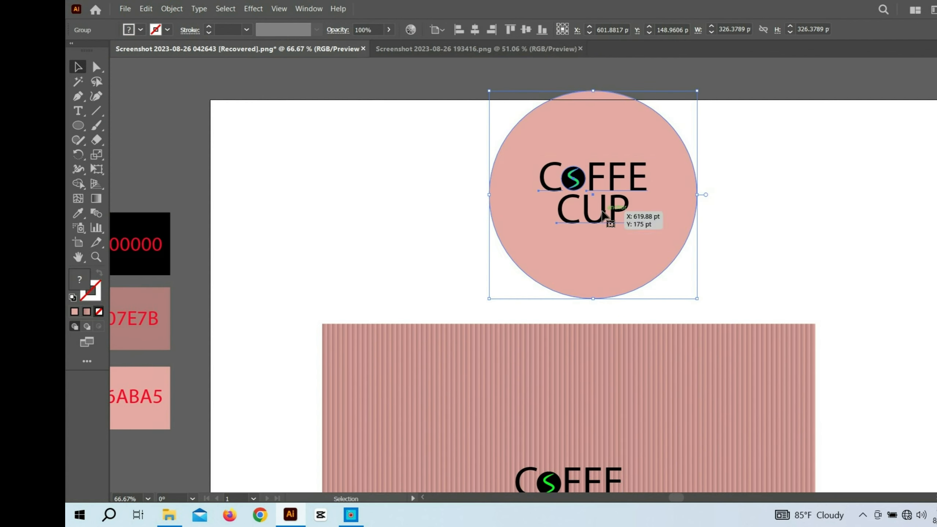
pyautogui.click(401, 239)
# Group the striped panel together with the logo on it
pyautogui.scroll(-5, 631, 472)
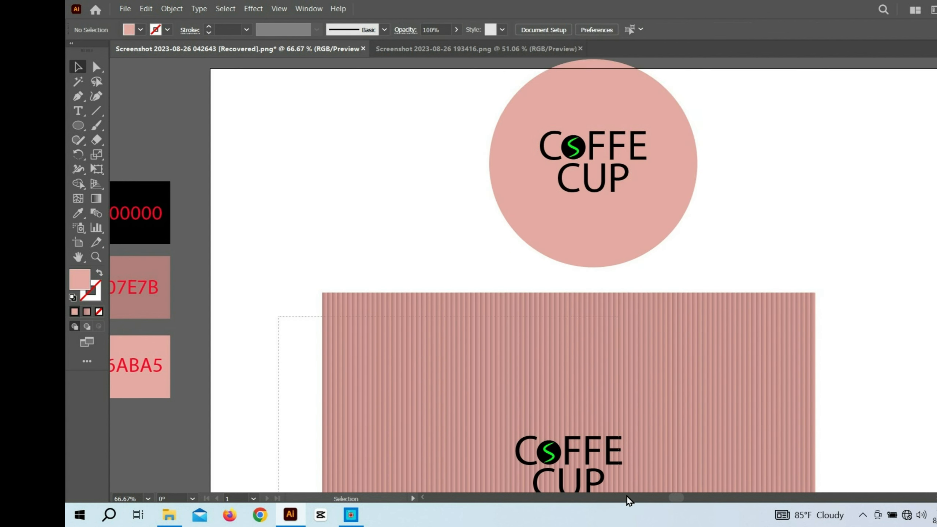
pyautogui.click(601, 425)
pyautogui.rightClick(580, 401)
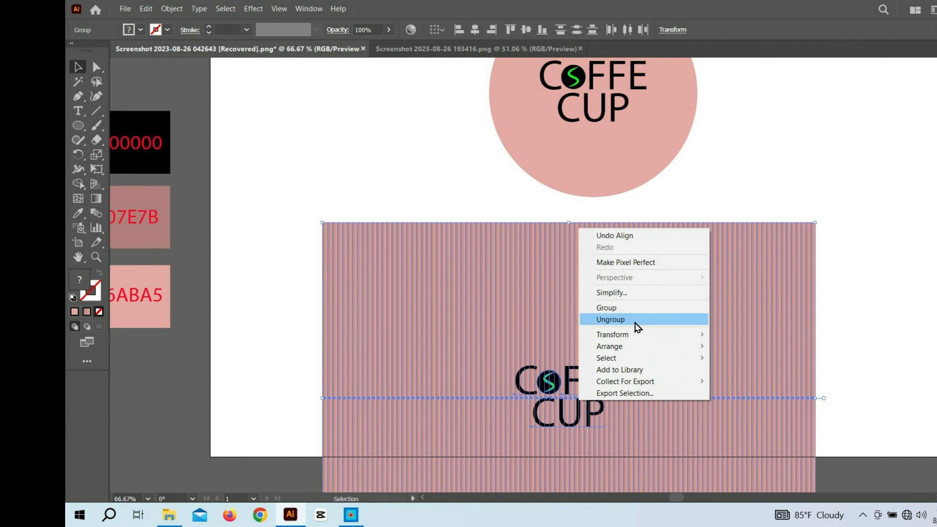
pyautogui.click(655, 308)
pyautogui.click(840, 339)
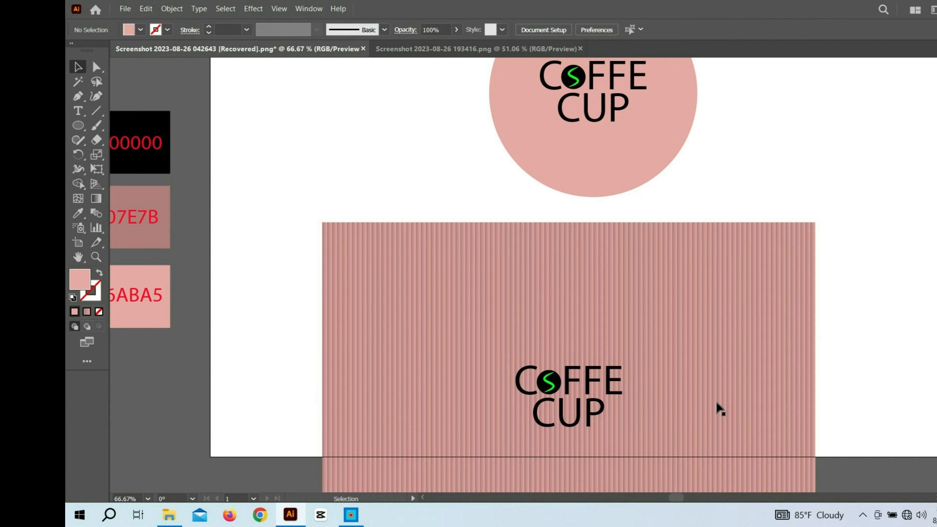
# Delete the two existing symbols, the striped panel and the COFFE CUP logo, from the document's symbols
pyautogui.click(575, 401)
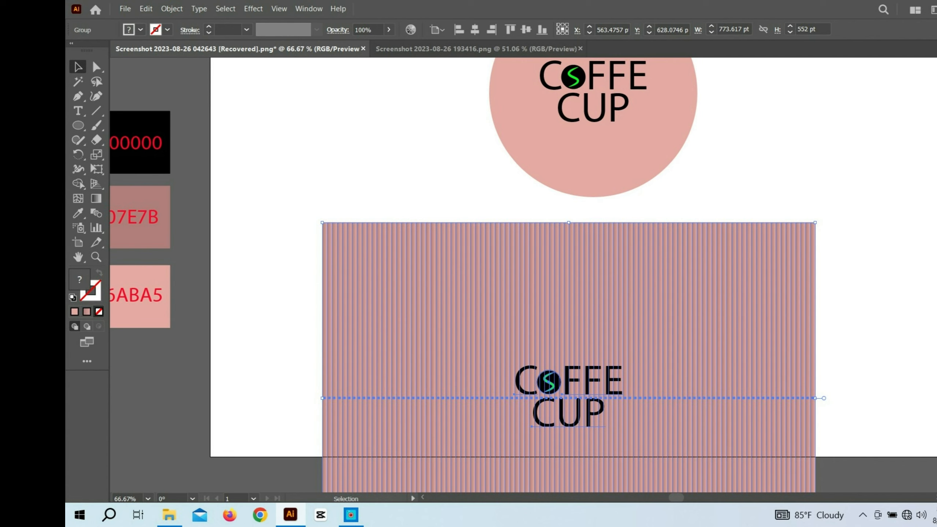
pyautogui.click(936, 127)
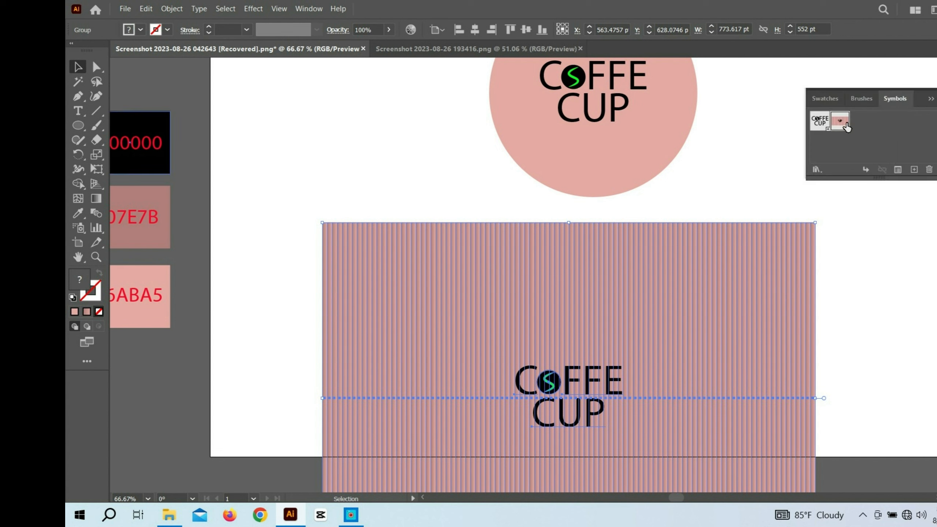
pyautogui.click(928, 169)
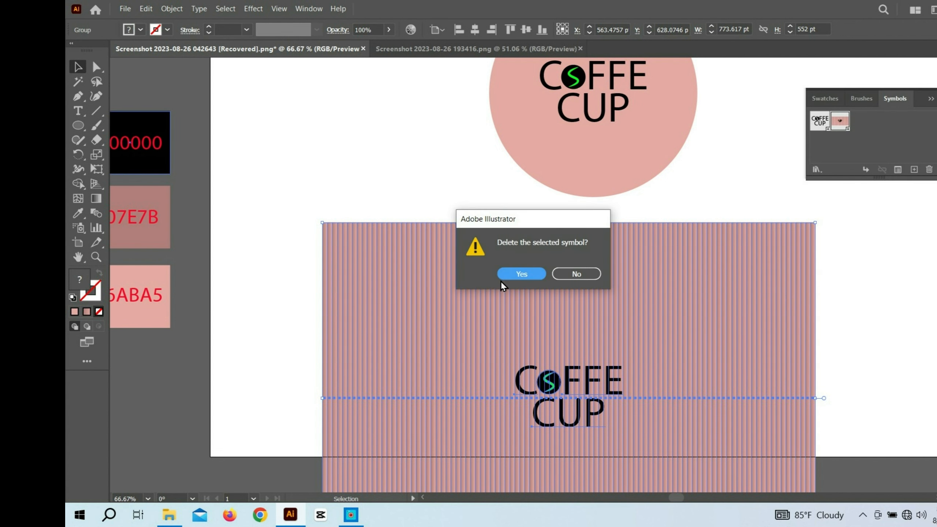
pyautogui.click(516, 274)
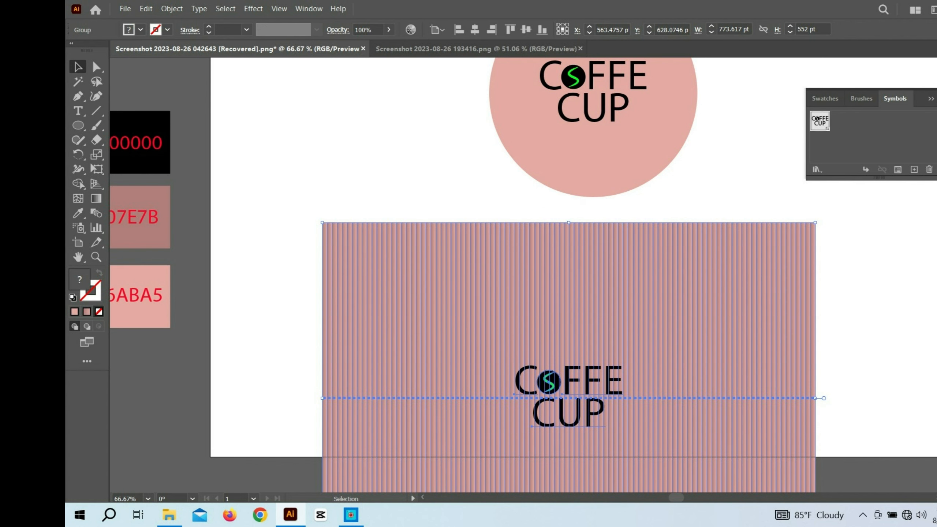
pyautogui.click(929, 169)
pyautogui.click(537, 280)
pyautogui.click(929, 169)
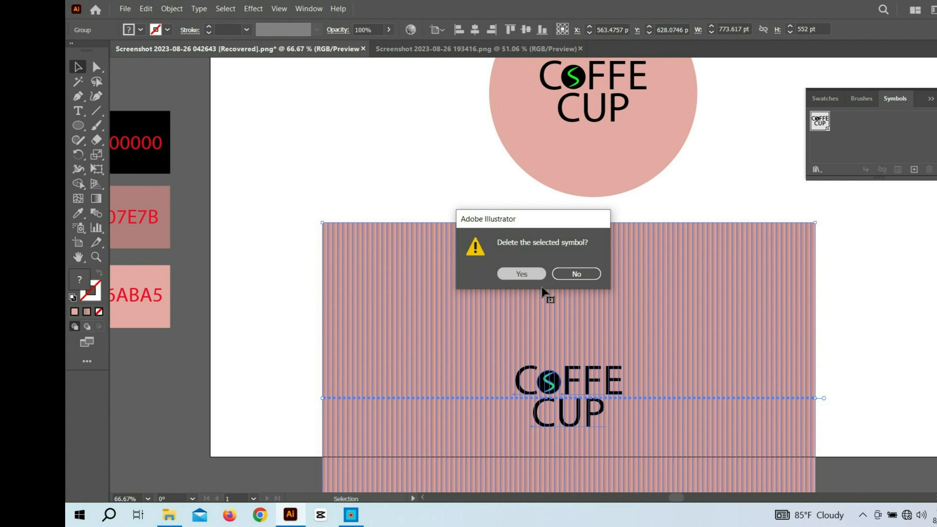
pyautogui.click(537, 277)
# Turn the striped panel group and the circular logo group into two new dynamic Movie Clip symbols
pyautogui.moveTo(611, 360); pyautogui.dragTo(837, 157)
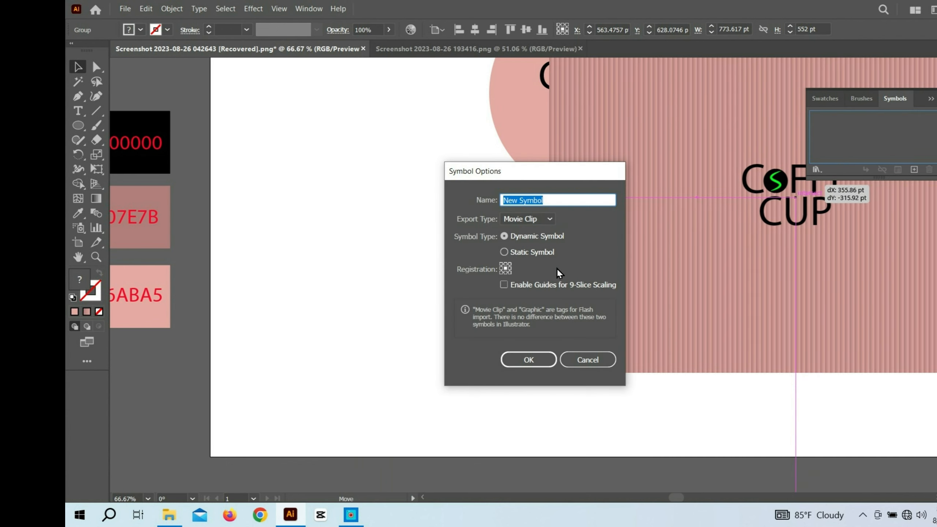
pyautogui.click(528, 360)
pyautogui.moveTo(556, 94); pyautogui.dragTo(857, 137)
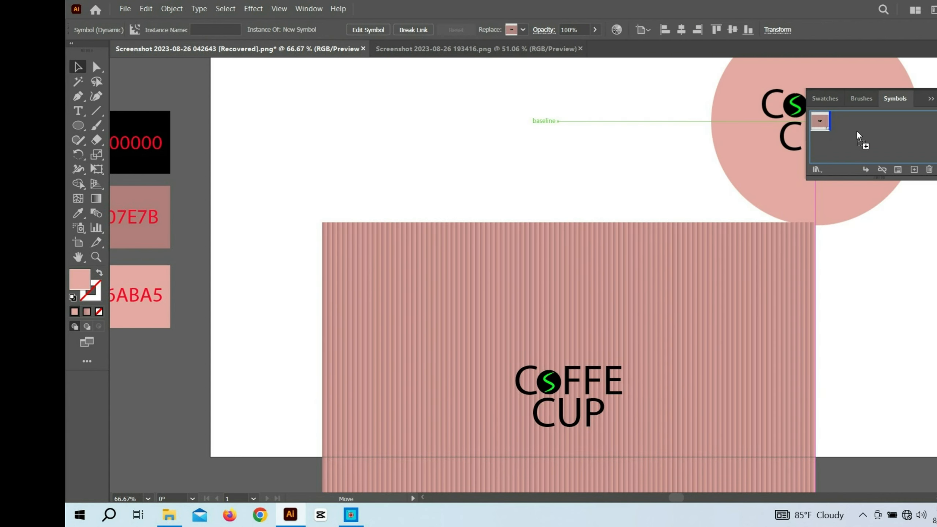
pyautogui.click(530, 359)
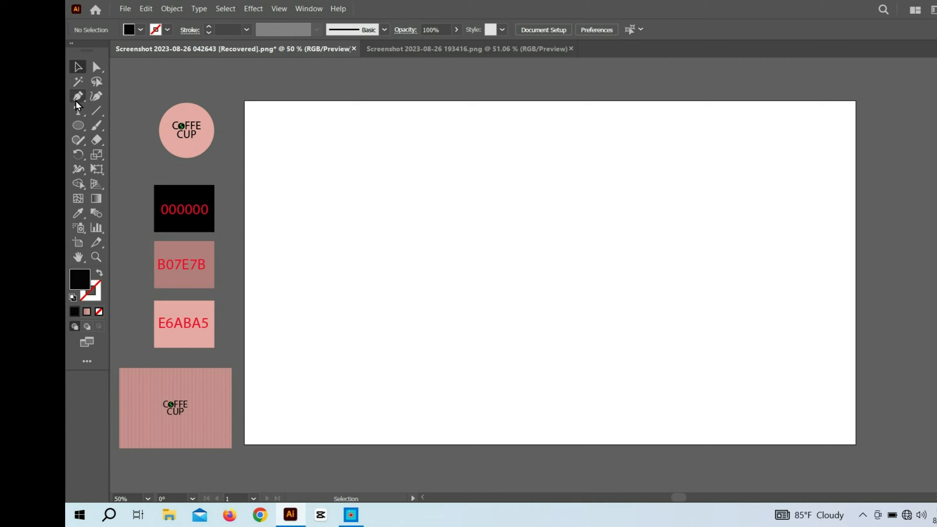
# Draw the upper part of a half-cup outline with the Pen tool: flat lid top, sloping shoulder and notched rim, near the artboard's right edge
pyautogui.click(78, 97)
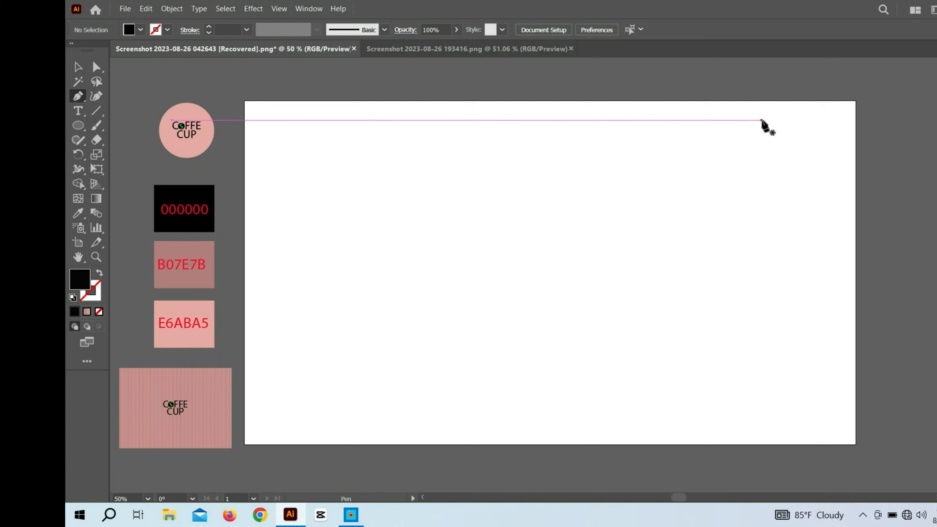
pyautogui.click(761, 119)
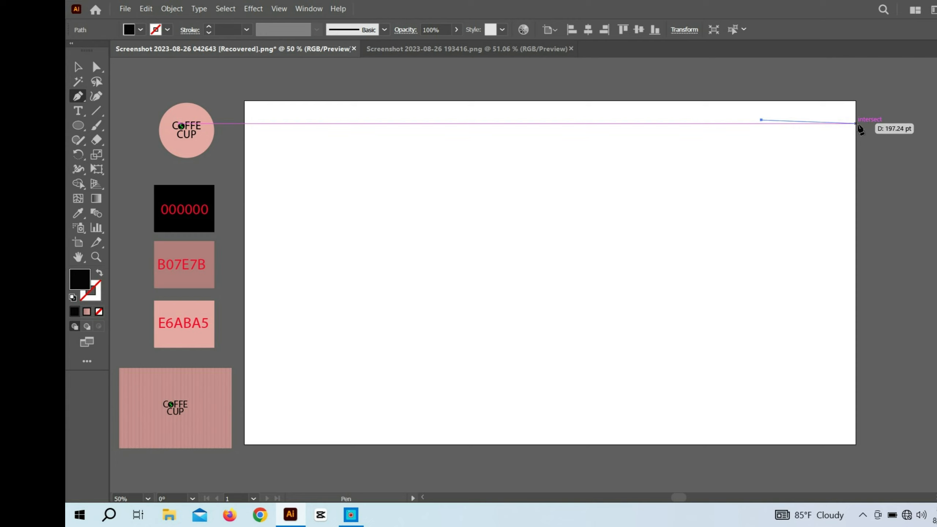
pyautogui.click(855, 119)
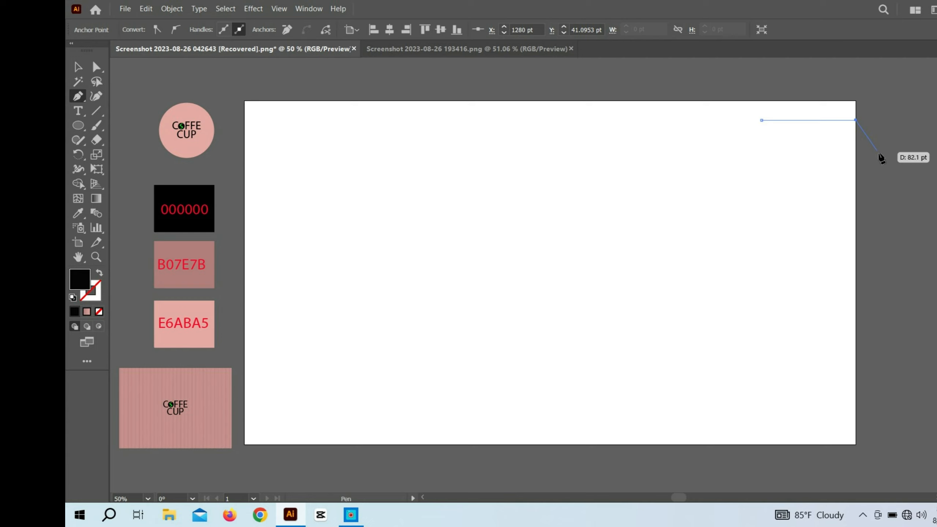
pyautogui.click(877, 150)
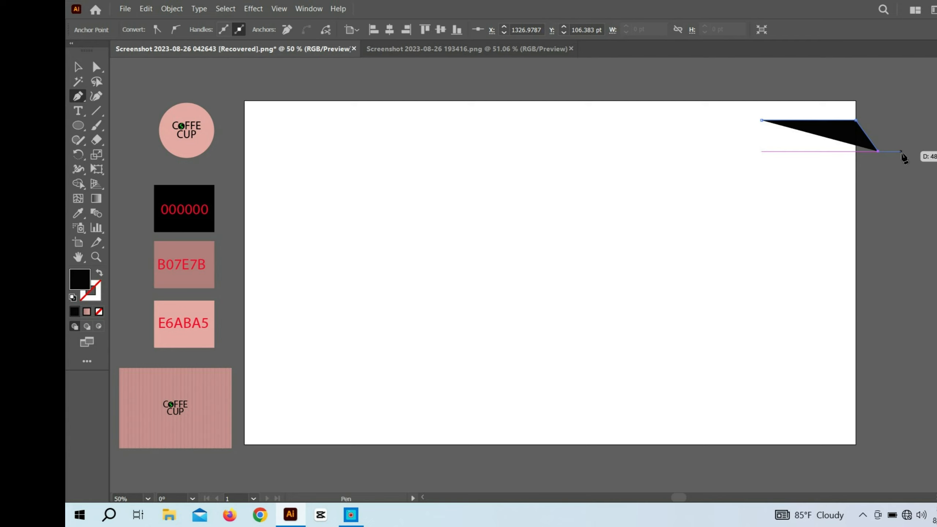
pyautogui.click(897, 151)
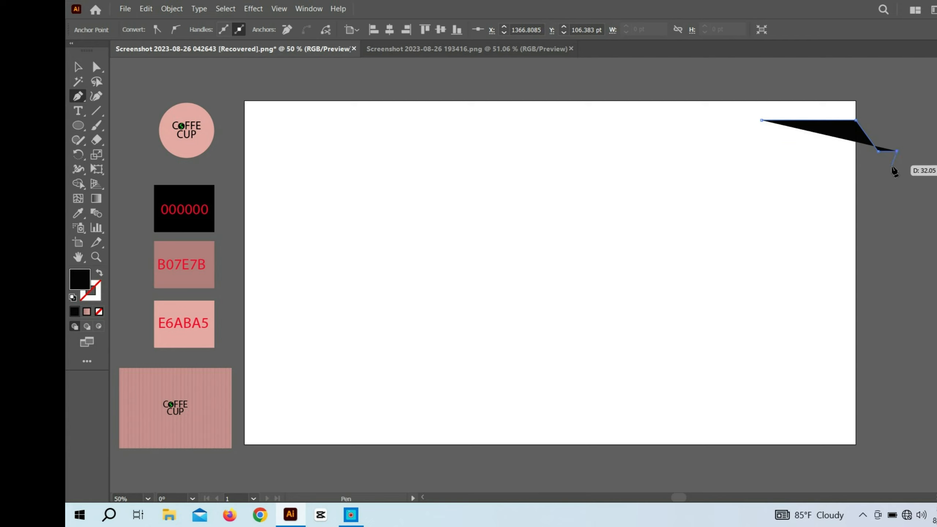
pyautogui.click(890, 165)
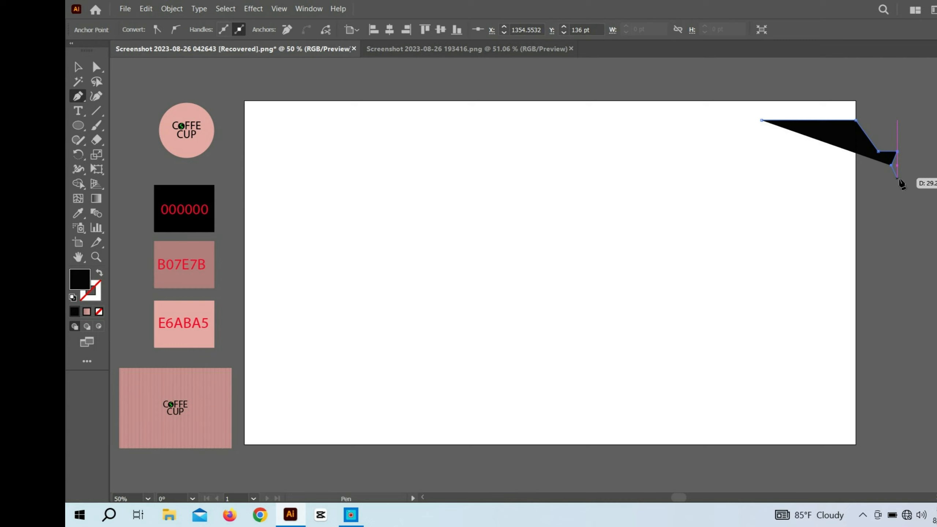
pyautogui.click(896, 178)
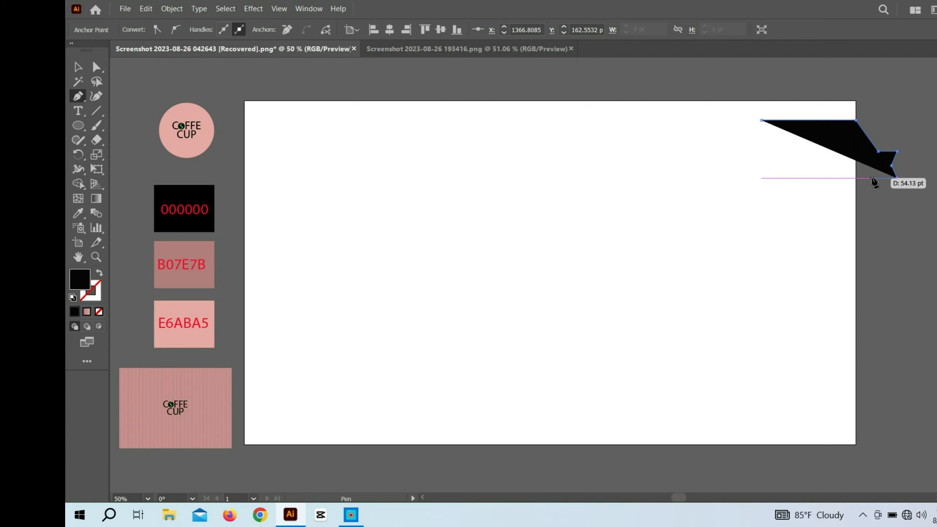
# Continue the path inward under the rim, down the tapered cup side and along the base, and close it at the starting point
pyautogui.click(871, 178)
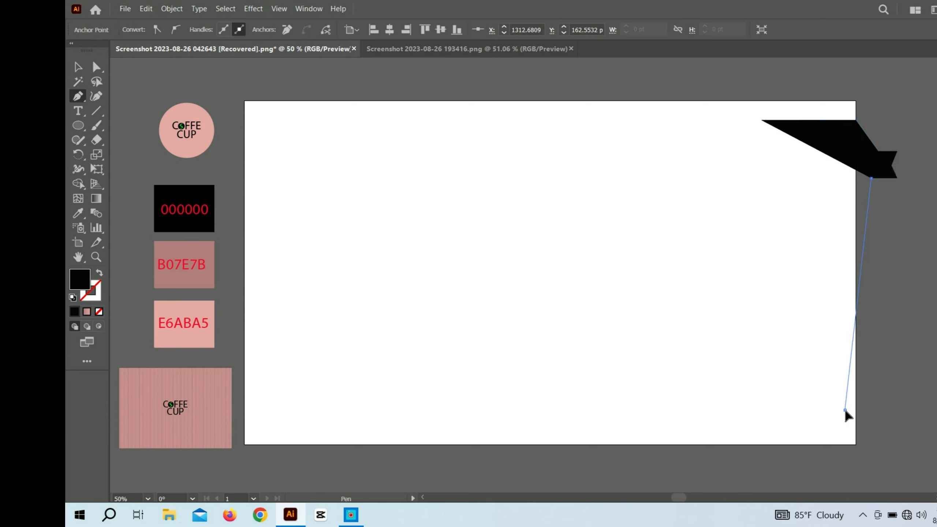
pyautogui.click(844, 408)
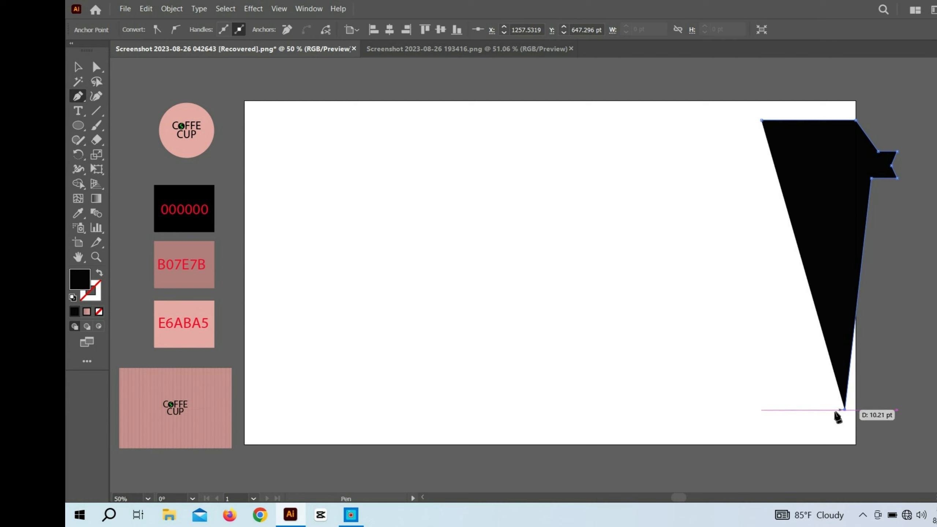
pyautogui.click(761, 408)
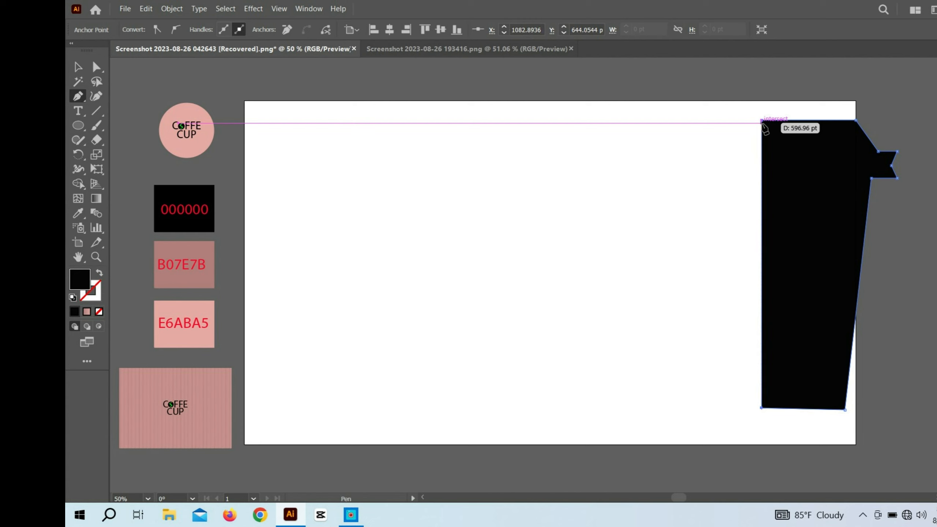
pyautogui.click(761, 120)
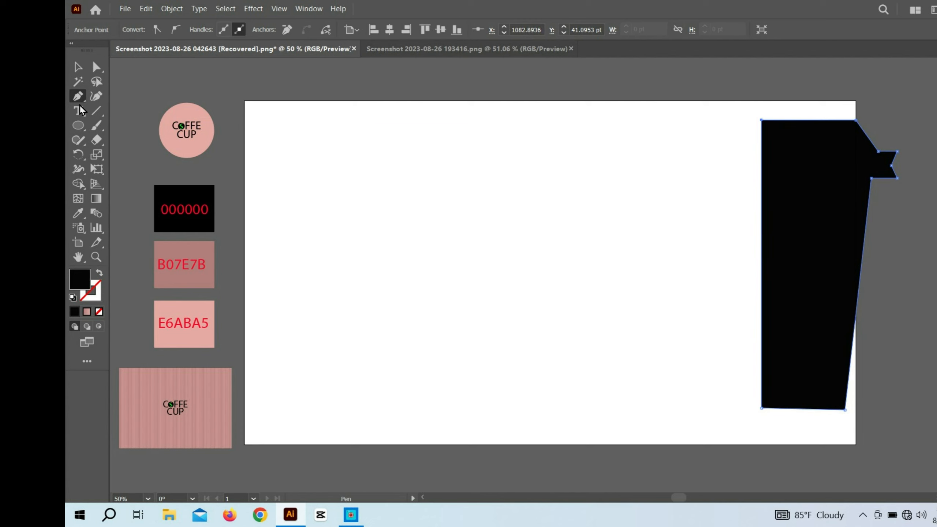
# Swap the half-cup shape's fill and stroke to leave only a black outline, and move it to the middle of the artboard
pyautogui.click(77, 68)
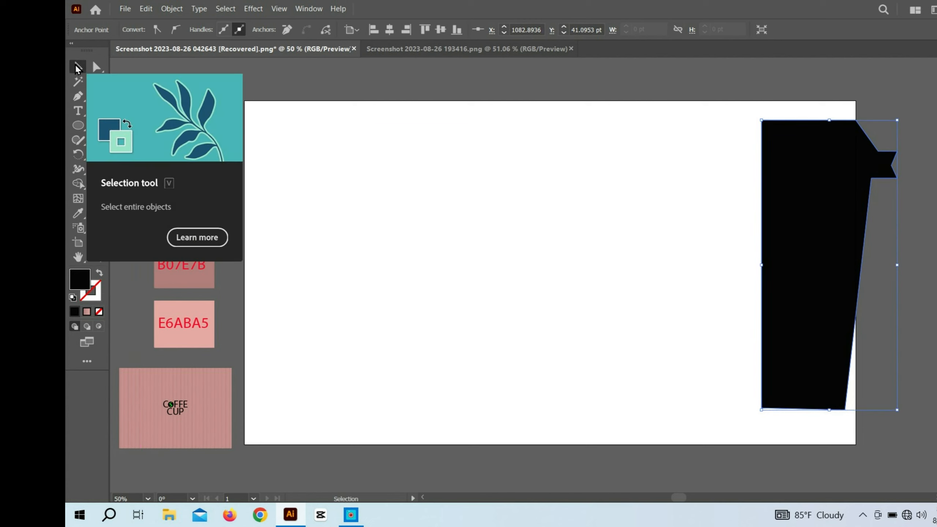
pyautogui.click(446, 186)
pyautogui.click(831, 309)
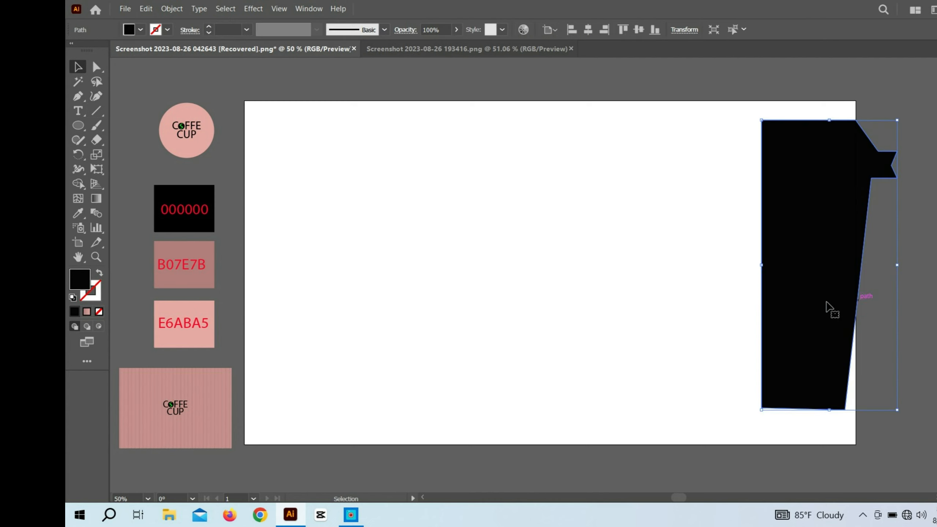
pyautogui.click(95, 274)
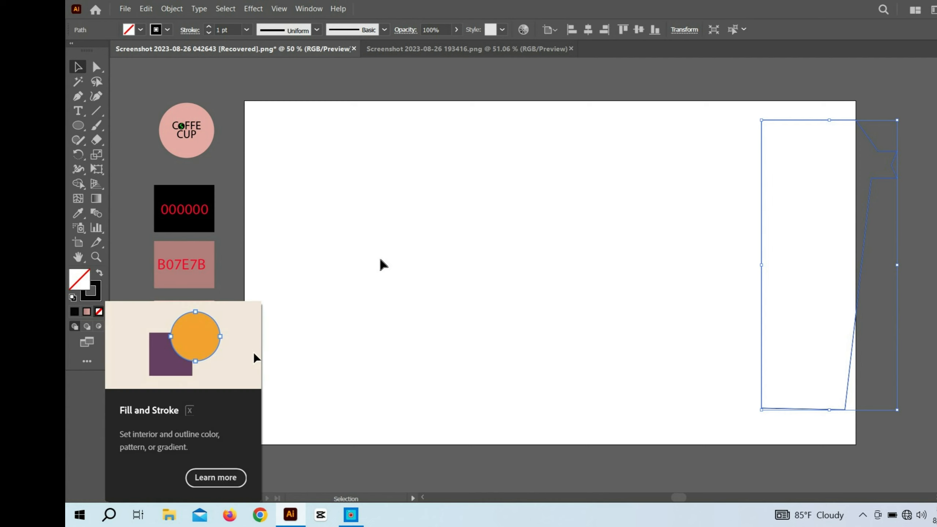
pyautogui.click(437, 233)
pyautogui.moveTo(697, 196); pyautogui.dragTo(564, 281)
pyautogui.click(711, 296)
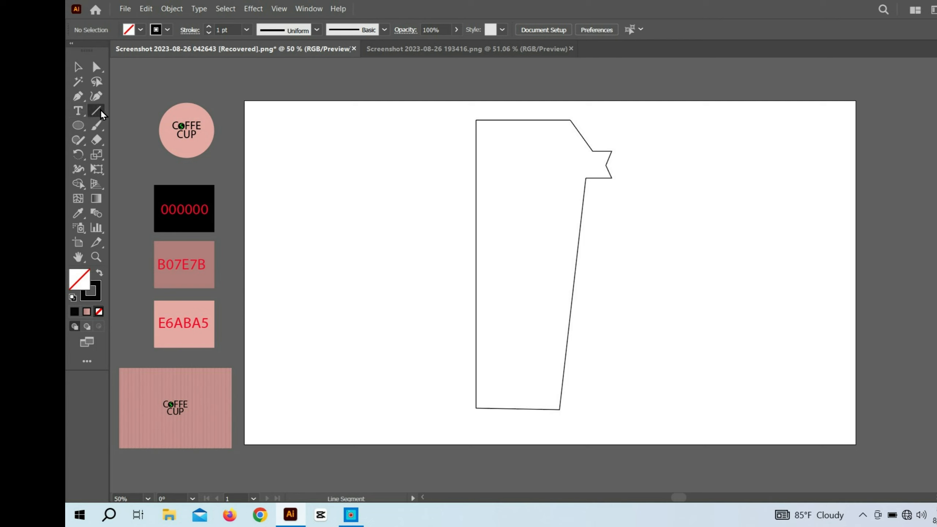
# Draw a horizontal line about 674 pt long across the half-cup and move it up to the lid's lower edge
pyautogui.moveTo(374, 236); pyautogui.dragTo(694, 240)
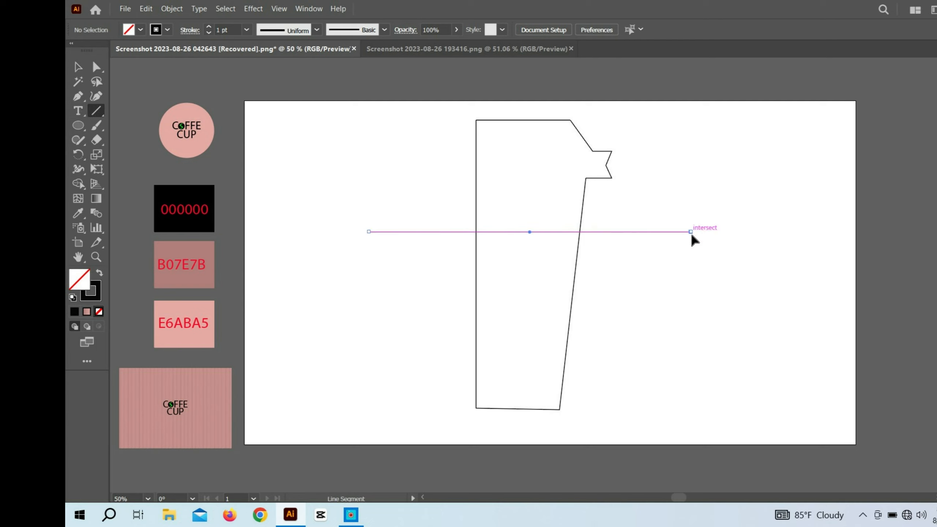
pyautogui.rightClick(133, 155)
pyautogui.click(377, 190)
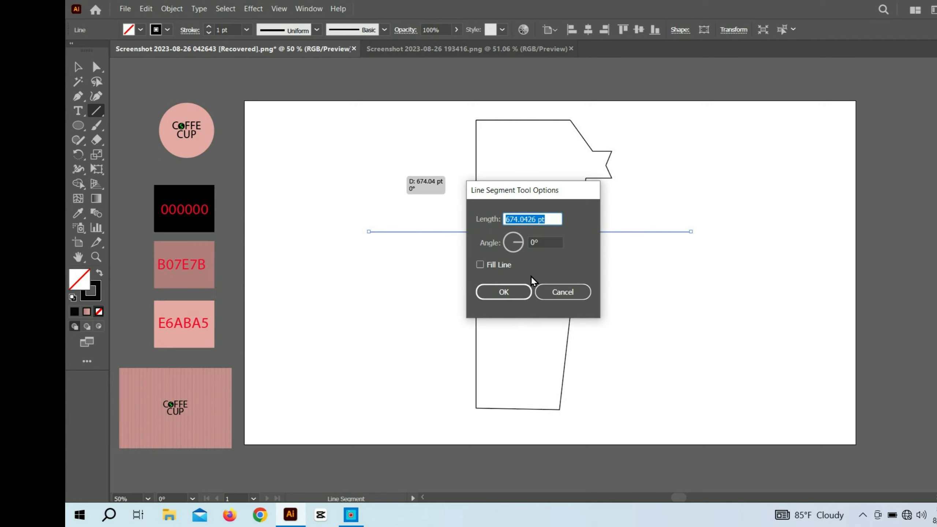
pyautogui.click(562, 292)
pyautogui.click(78, 67)
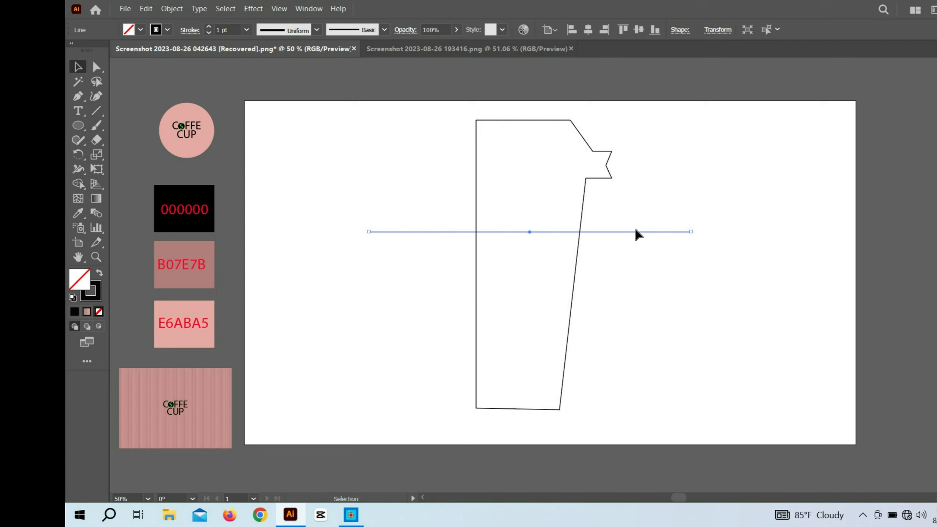
pyautogui.click(675, 253)
pyautogui.moveTo(623, 231); pyautogui.dragTo(625, 178)
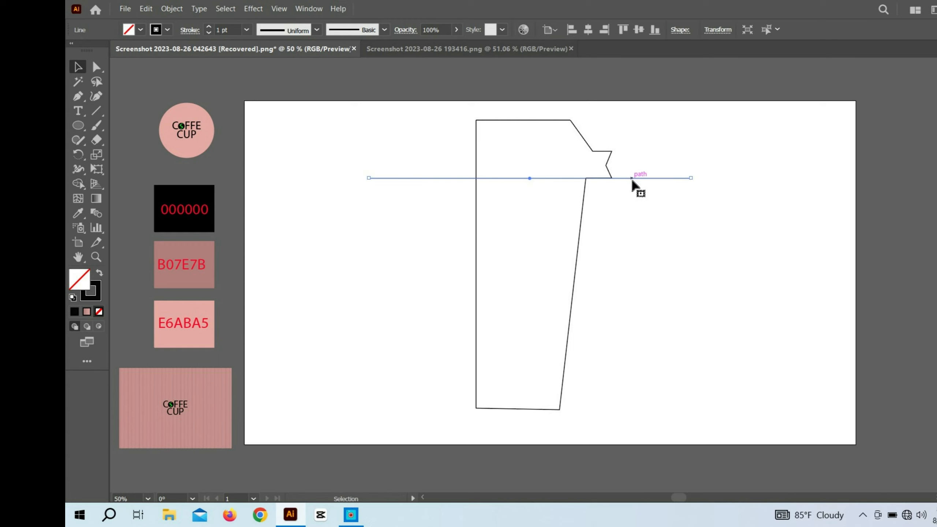
# Duplicate the horizontal line downward and place the copy just above the cup's base
pyautogui.moveTo(637, 183); pyautogui.dragTo(626, 406)
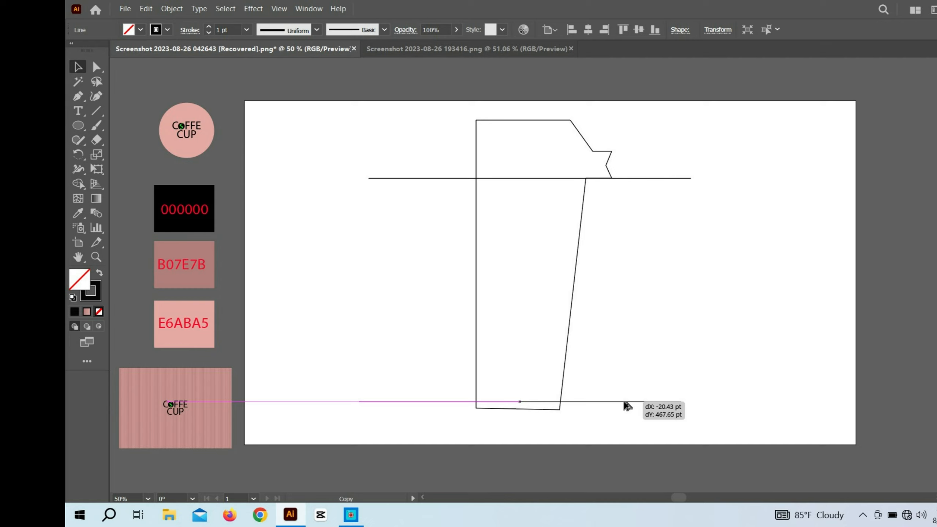
pyautogui.moveTo(624, 402); pyautogui.dragTo(625, 402)
pyautogui.moveTo(624, 402); pyautogui.dragTo(624, 399)
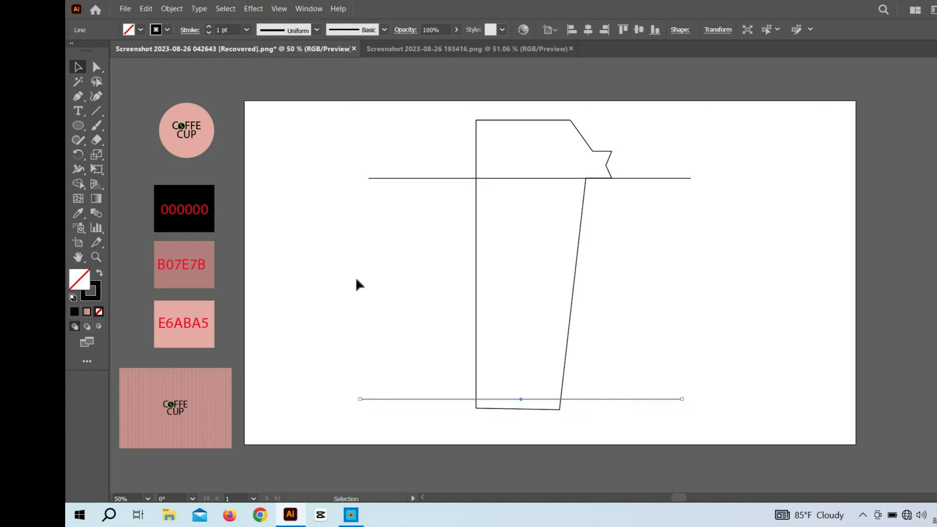
# Select the half-cup and both lines, and remove the line ends outside the outline with the Shape Builder
pyautogui.moveTo(410, 142); pyautogui.dragTo(658, 448)
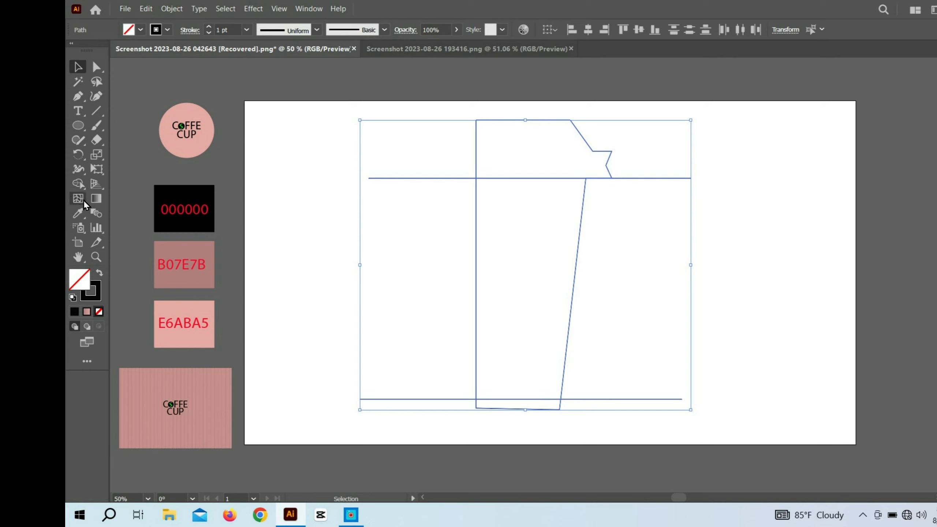
pyautogui.click(78, 183)
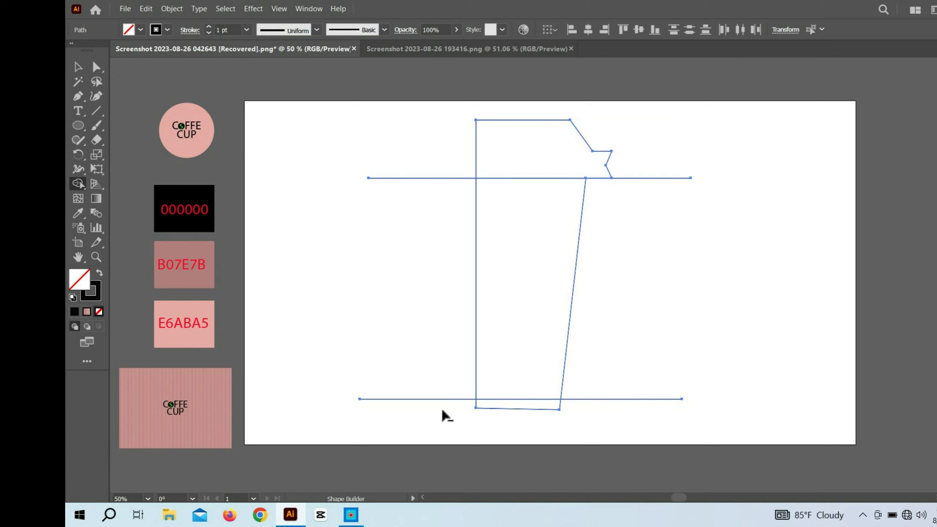
pyautogui.moveTo(401, 167)
pyautogui.mouseDown()
pyautogui.moveTo(452, 357)
pyautogui.moveTo(434, 168)
pyautogui.mouseUp()
pyautogui.moveTo(676, 161); pyautogui.dragTo(616, 457)
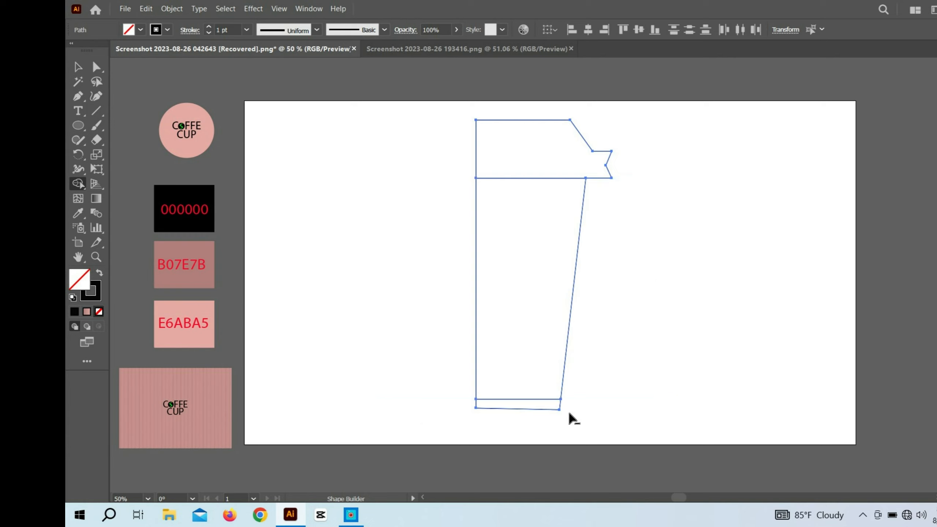
pyautogui.keyDown('alt'); pyautogui.click(534, 404); pyautogui.keyUp('alt')
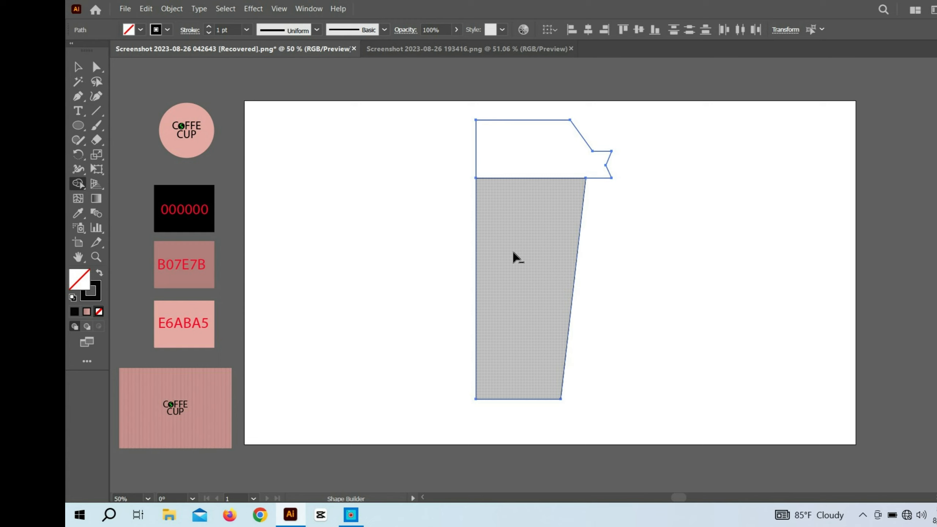
pyautogui.keyDown('alt'); pyautogui.click(522, 262); pyautogui.keyUp('alt')
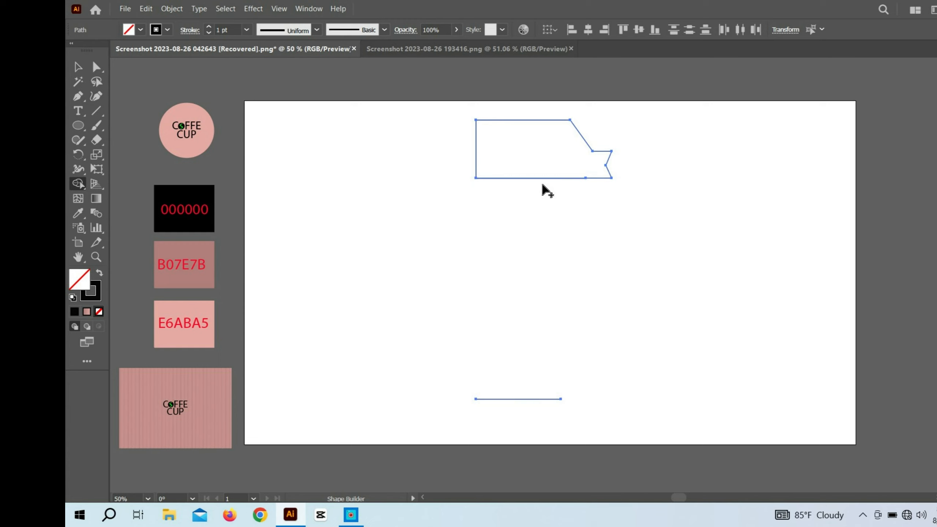
pyautogui.press('v')
pyautogui.hotkey('ctrl', 'z')
pyautogui.hotkey('ctrl', 'z')
pyautogui.hotkey('shift', 'm')
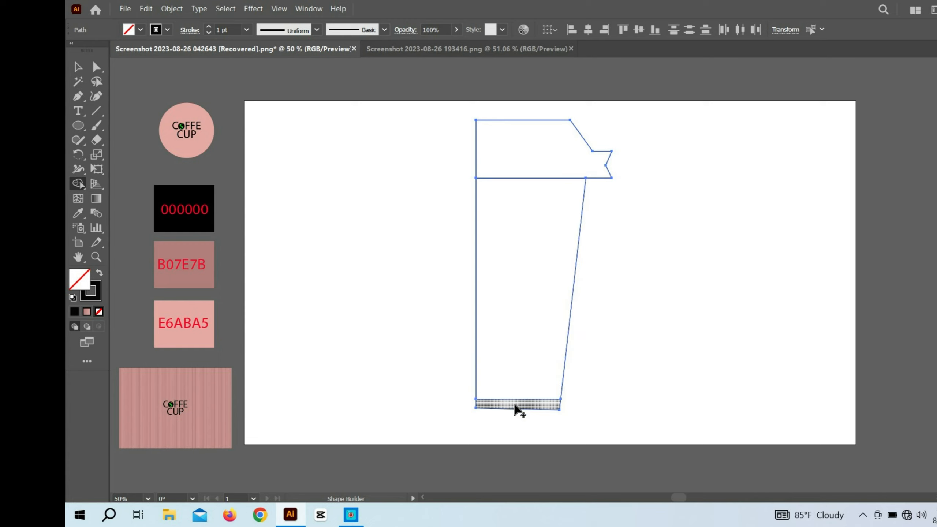
# Fill the narrow base strip of the cup with coral red ED6B64 using the Shape Builder, without a stroke
pyautogui.click(103, 274)
pyautogui.doubleClick(76, 282)
pyautogui.click(773, 160)
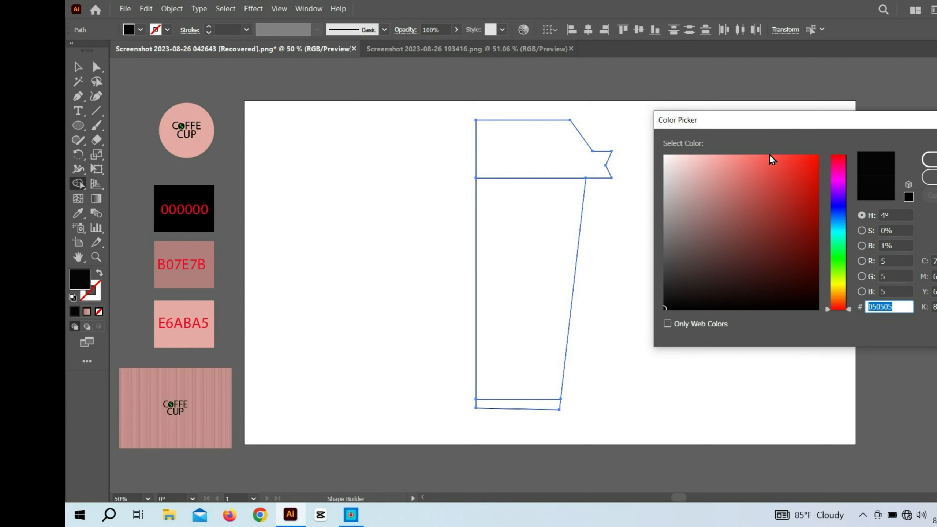
pyautogui.click(752, 165)
pyautogui.click(931, 160)
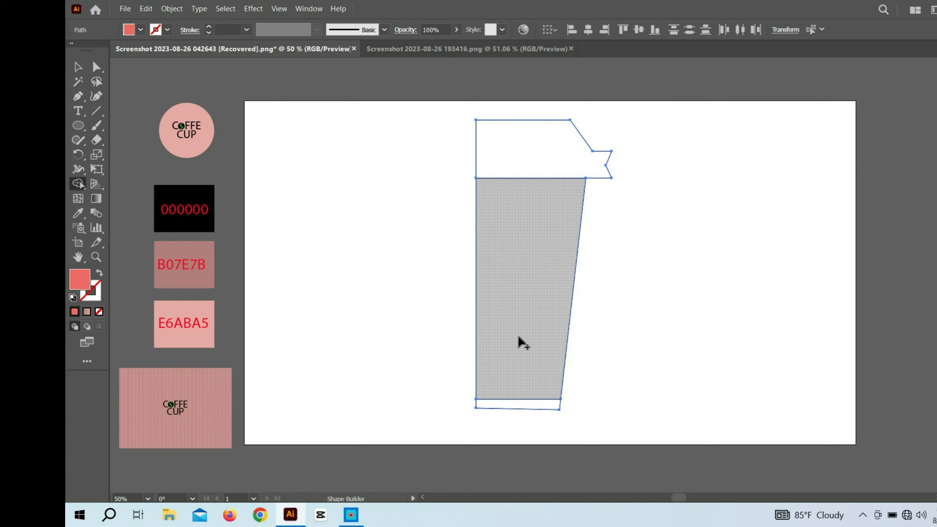
pyautogui.click(516, 407)
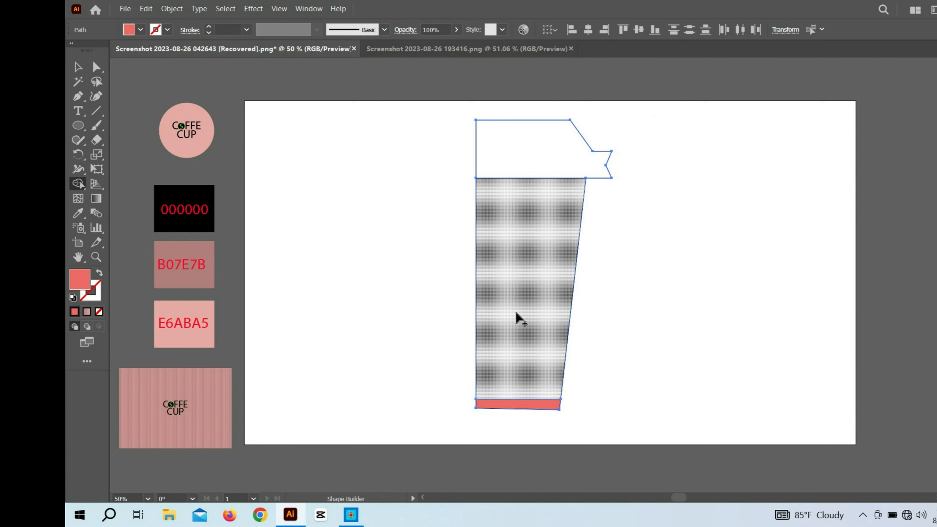
# Fill the cup body between the lid and the base strip with the lighter pink EF8986
pyautogui.doubleClick(78, 281)
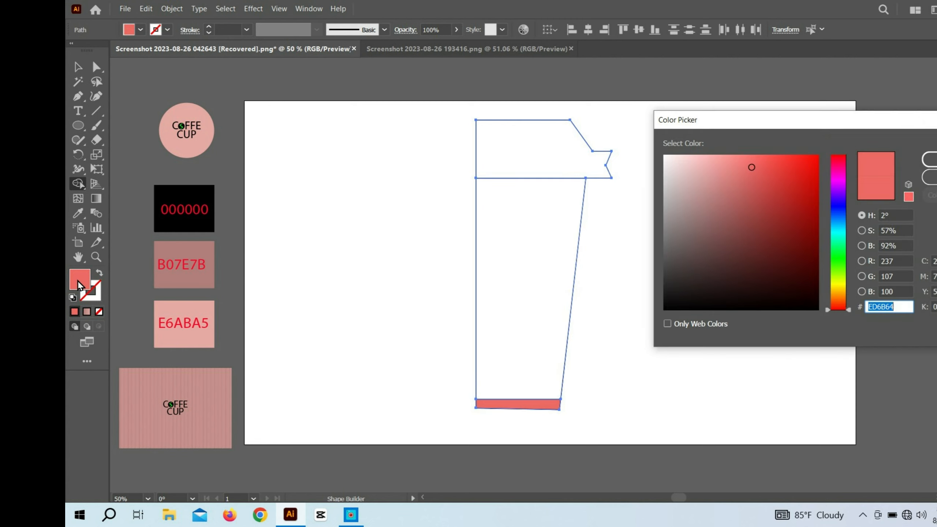
pyautogui.click(731, 164)
pyautogui.click(930, 159)
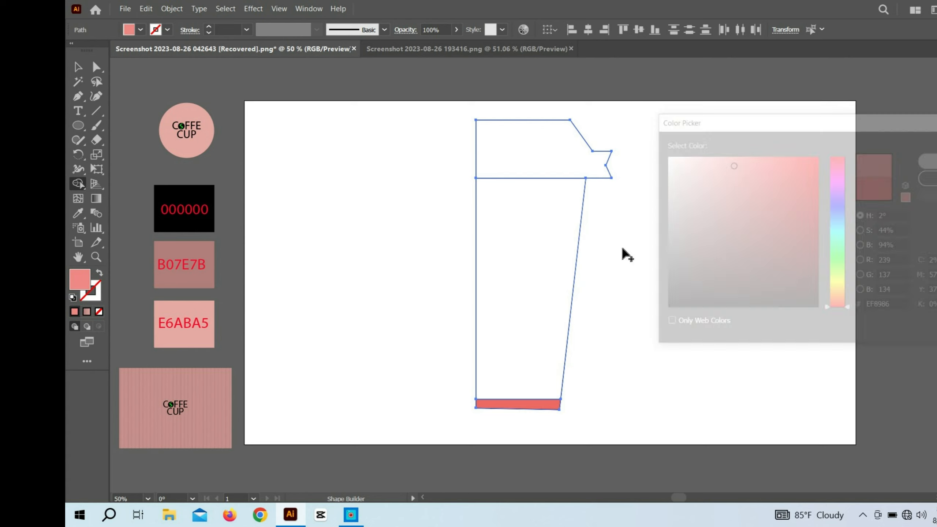
pyautogui.click(514, 272)
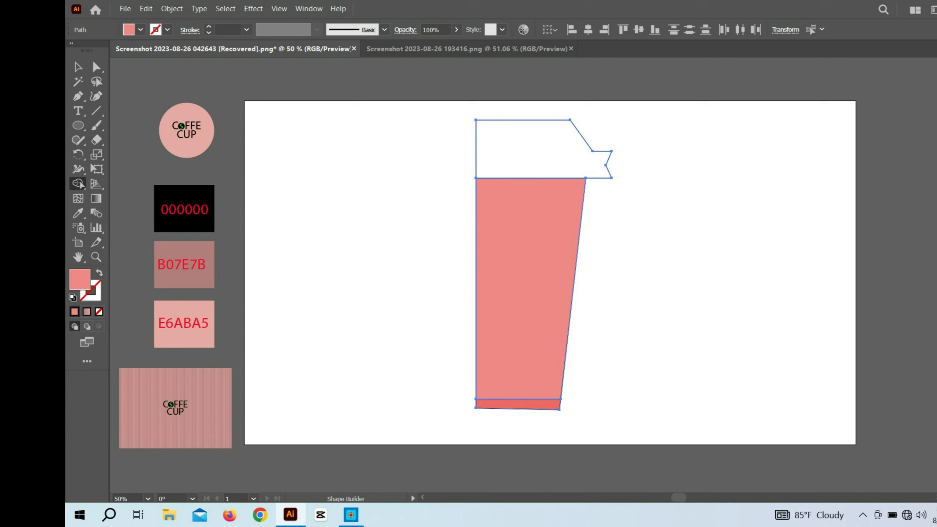
# Fill the lid section of the half-cup with black 000000
pyautogui.click(936, 56)
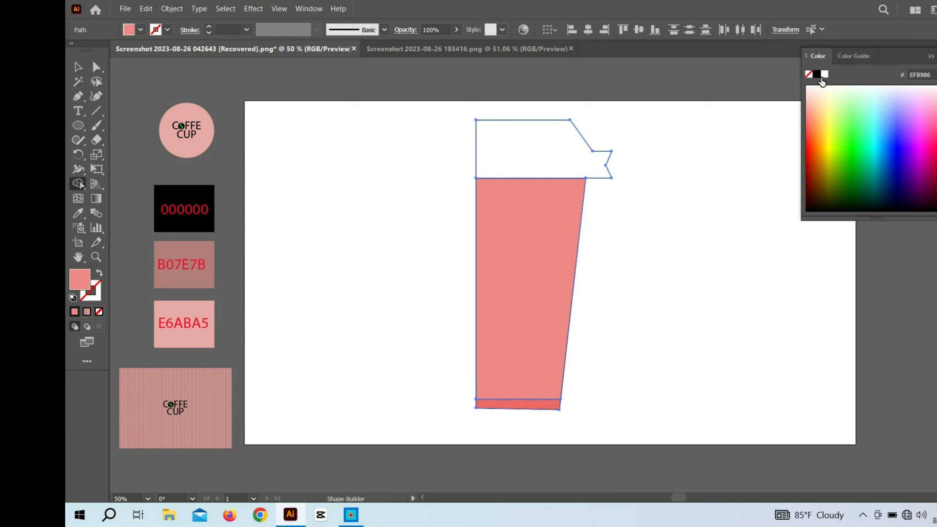
pyautogui.click(817, 78)
pyautogui.click(554, 173)
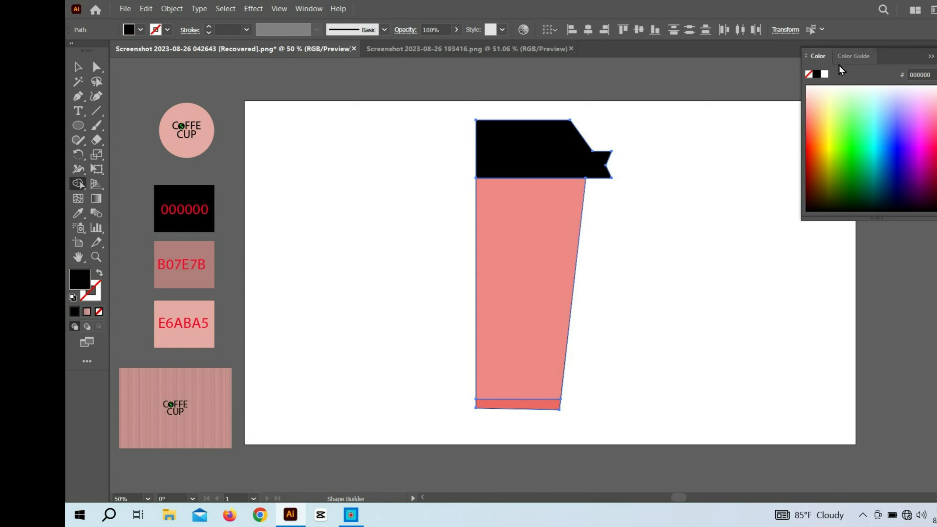
# Fill the narrow base strip of the cup with white FFFFFF using the Shape Builder, and deselect the artwork
pyautogui.click(825, 75)
pyautogui.click(516, 404)
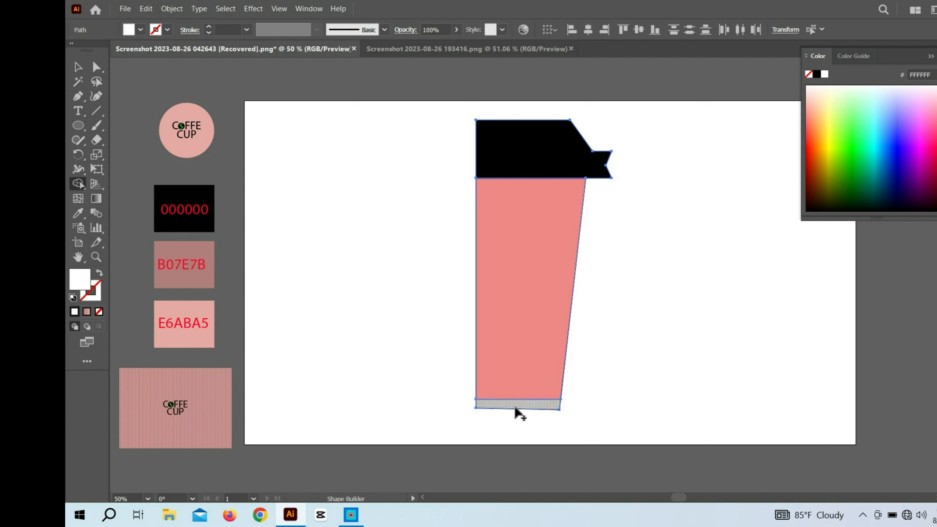
pyautogui.click(78, 66)
pyautogui.click(412, 218)
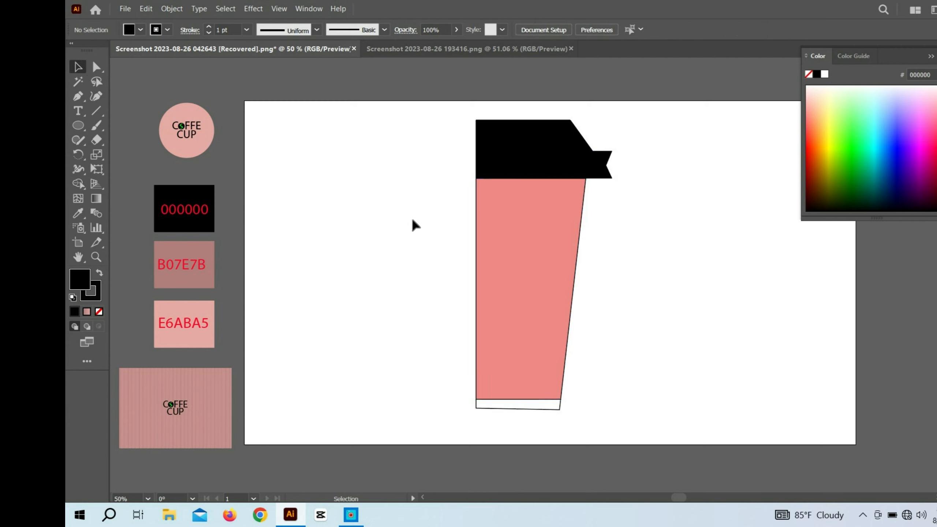
# Select the lid, body and base strip together and remove their stroke
pyautogui.click(567, 248)
pyautogui.click(537, 146)
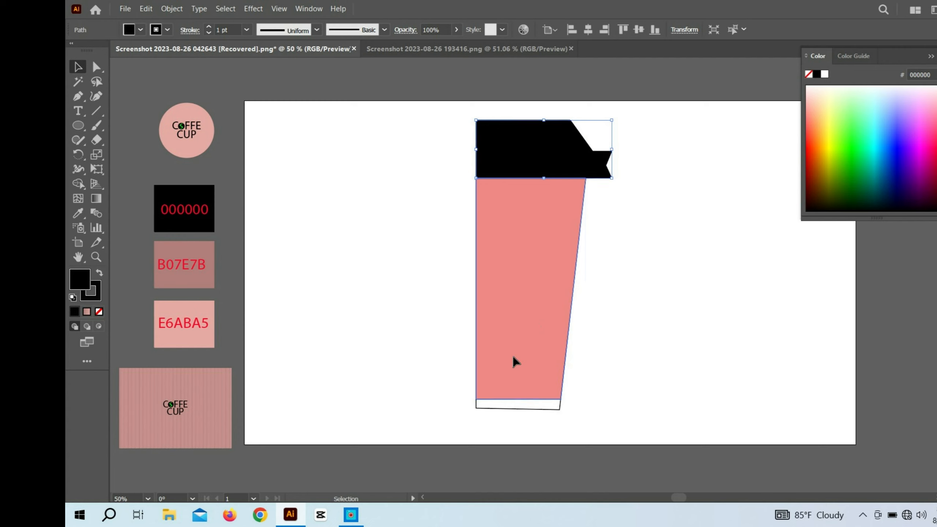
pyautogui.click(514, 365)
pyautogui.click(507, 405)
pyautogui.moveTo(502, 427); pyautogui.dragTo(542, 119)
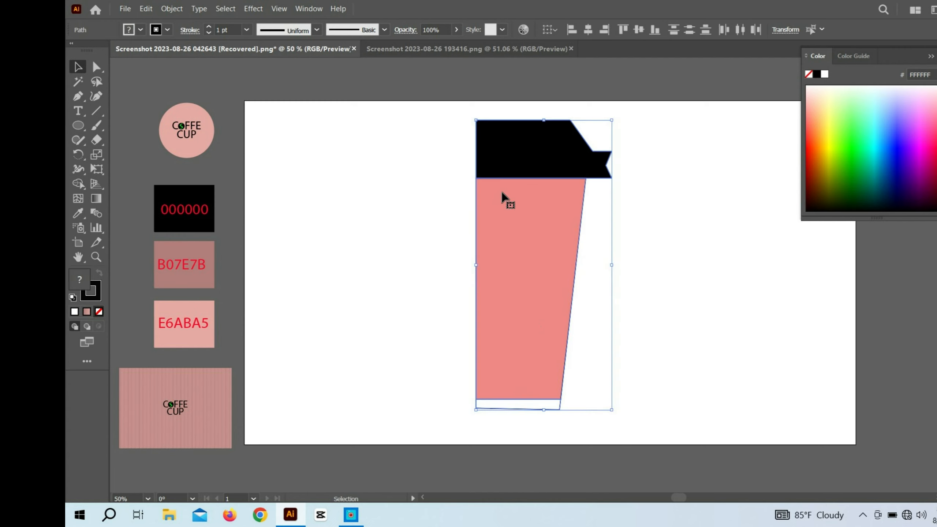
pyautogui.click(127, 30)
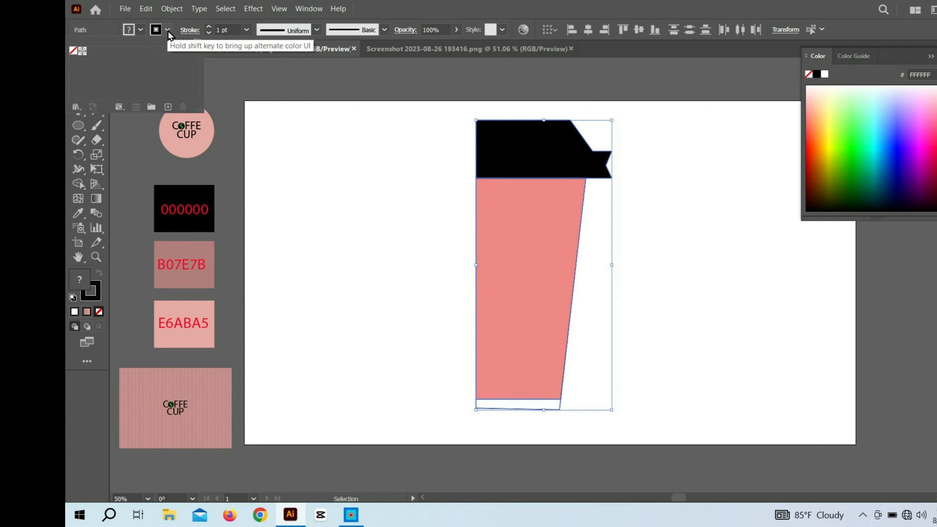
pyautogui.click(79, 54)
pyautogui.click(313, 223)
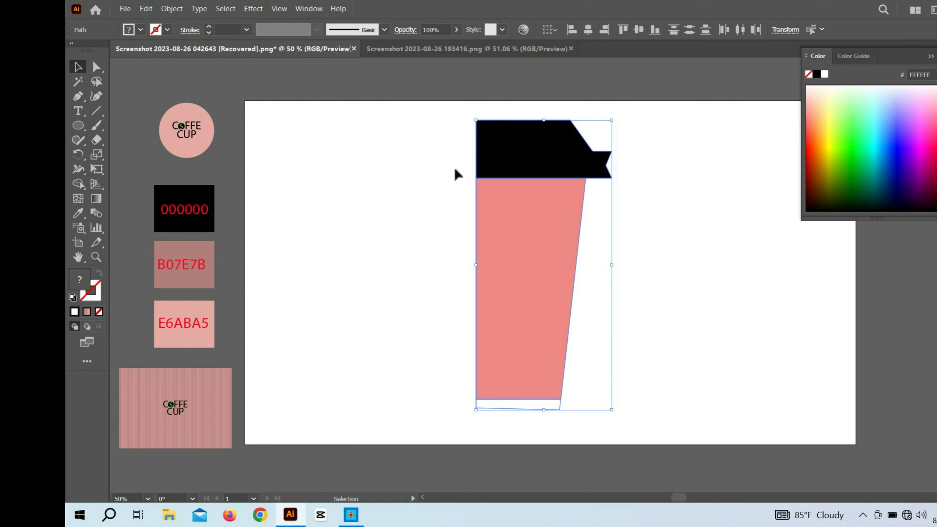
pyautogui.click(728, 207)
# Select the black lid section on its own and collapse the colour picker
pyautogui.click(554, 174)
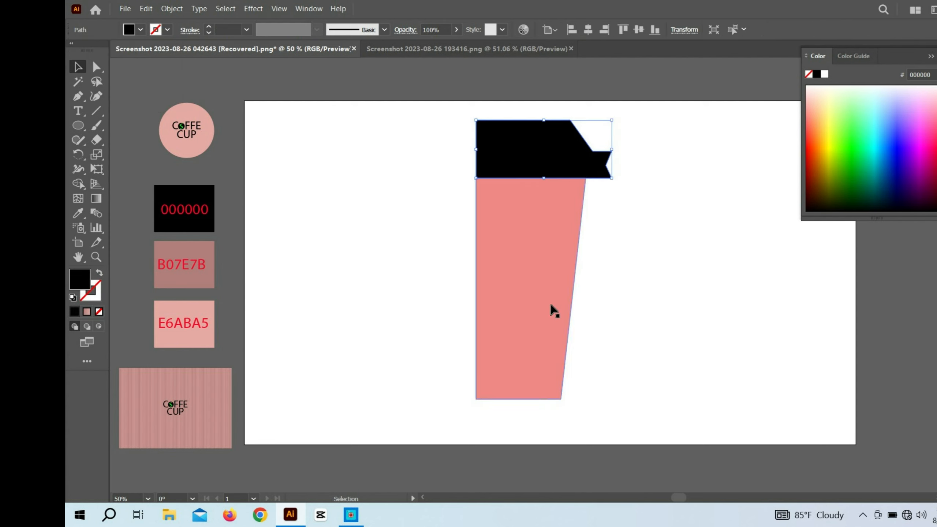
pyautogui.click(553, 371)
pyautogui.click(564, 164)
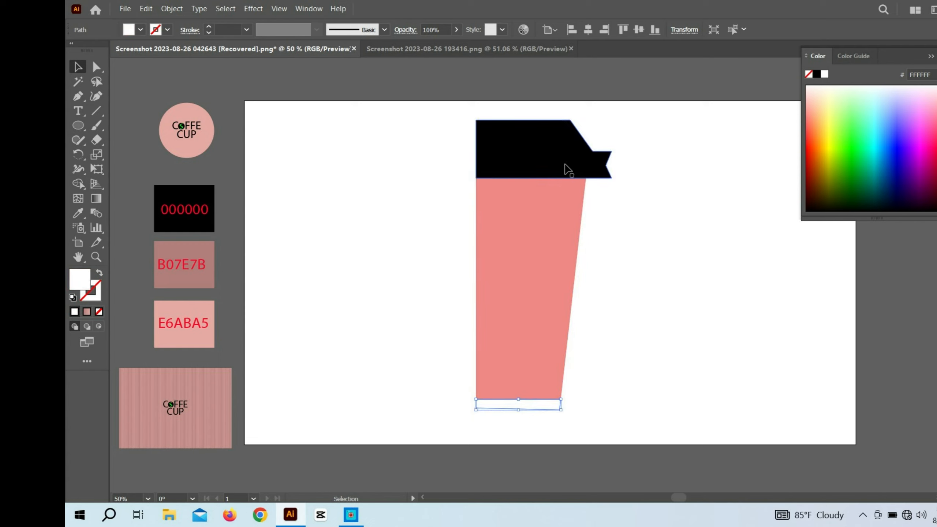
pyautogui.click(932, 56)
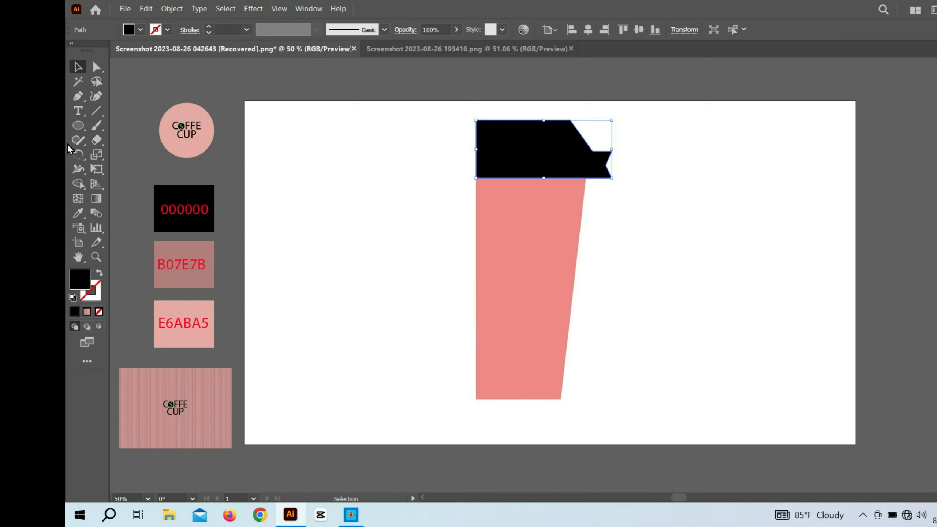
# Round the two rim corners of the lid outline to about 11 pt, and slightly round the corner above the slanted edge
pyautogui.click(96, 67)
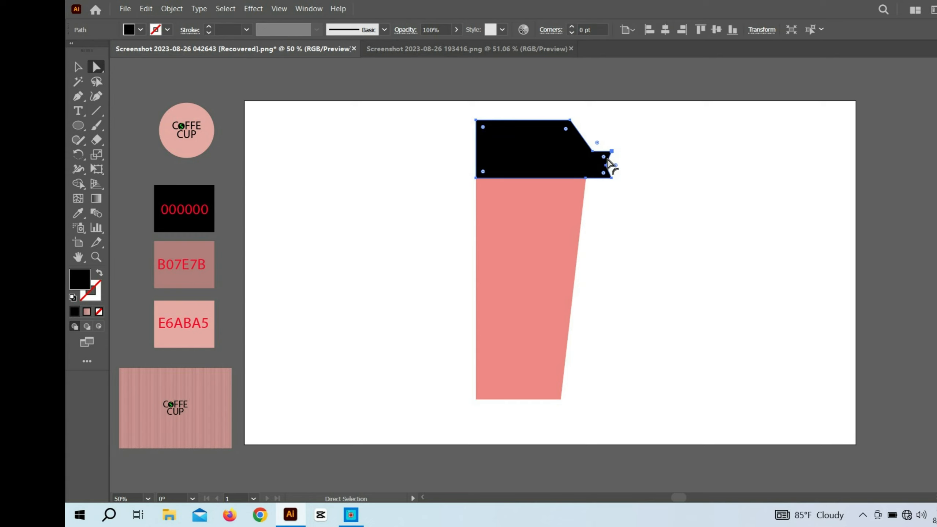
pyautogui.moveTo(618, 131); pyautogui.dragTo(615, 144)
pyautogui.moveTo(615, 195); pyautogui.dragTo(605, 195)
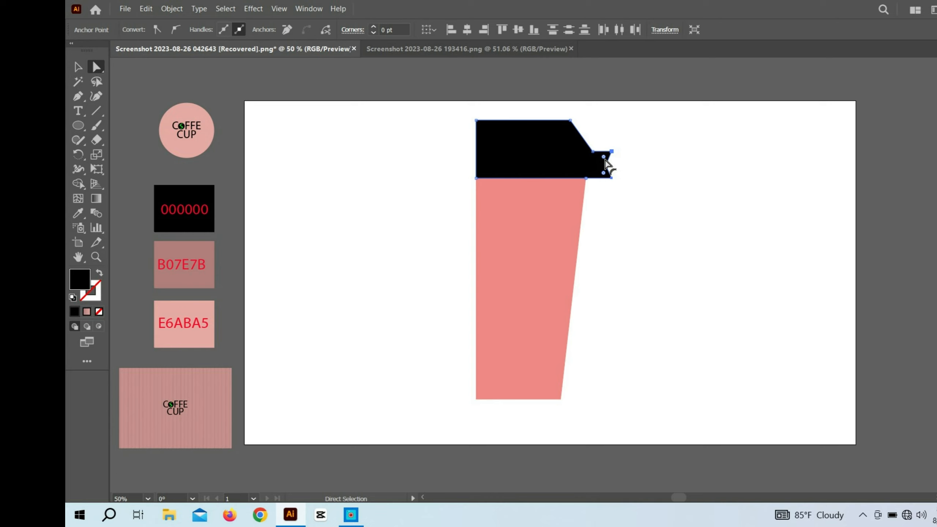
pyautogui.moveTo(605, 159); pyautogui.dragTo(604, 156)
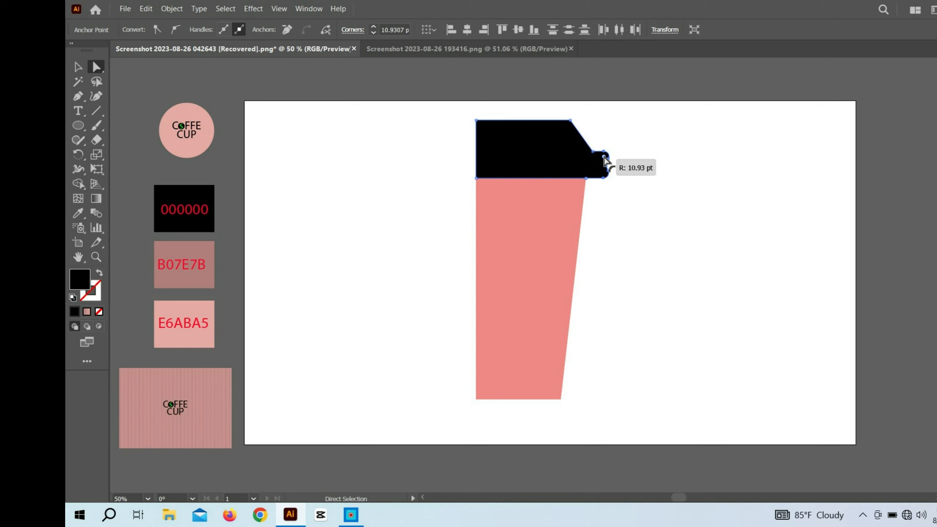
pyautogui.hotkey('ctrl', '=')
pyautogui.hotkey('ctrl', '=')
pyautogui.hotkey('ctrl', '=')
pyautogui.moveTo(258, 138); pyautogui.dragTo(260, 138)
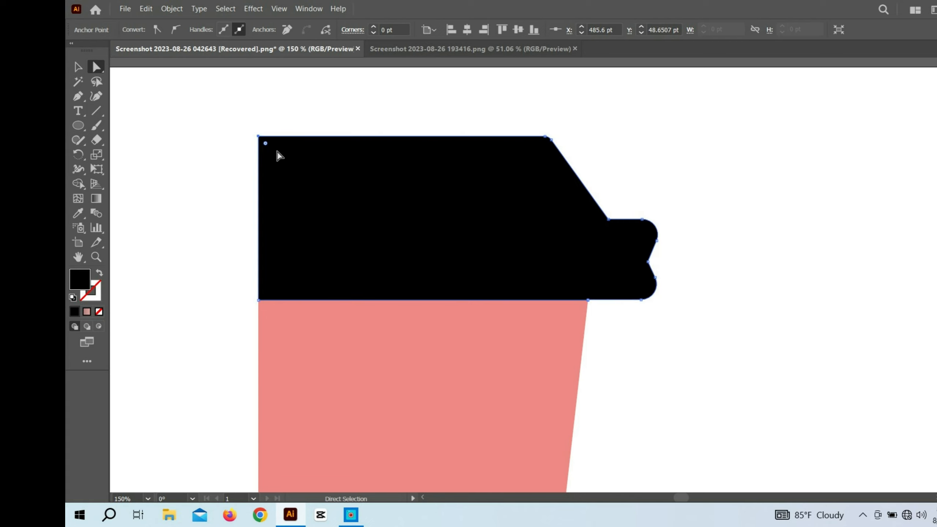
# Apply the classic 3D Revolve effect to the black lid section
pyautogui.press('v')
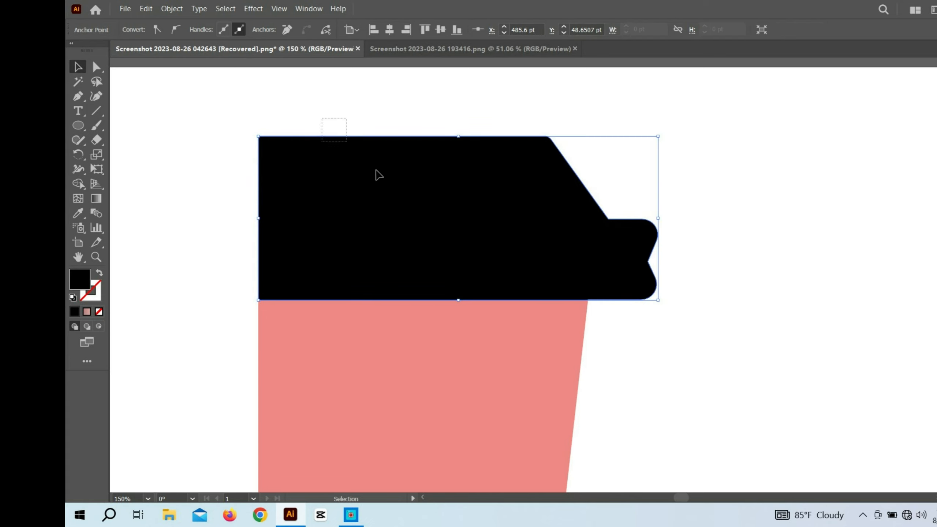
pyautogui.click(380, 184)
pyautogui.click(259, 14)
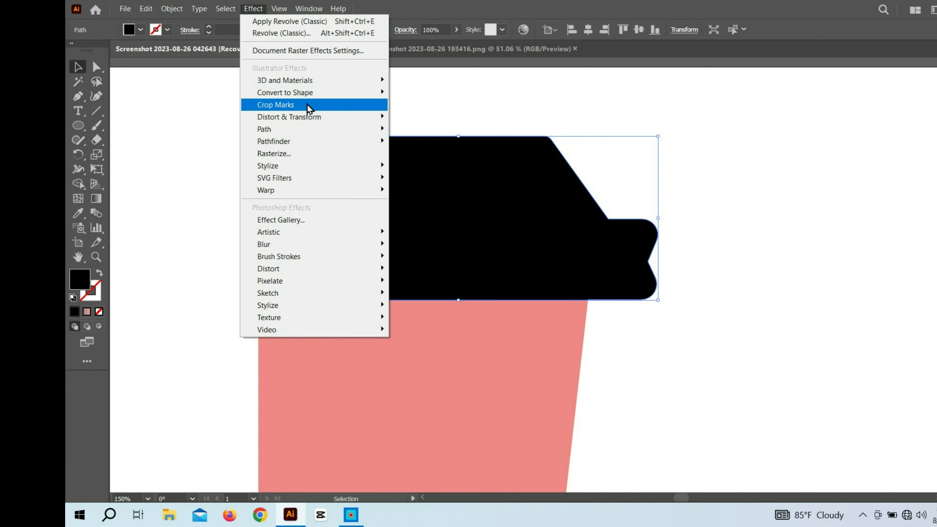
pyautogui.moveTo(307, 81)
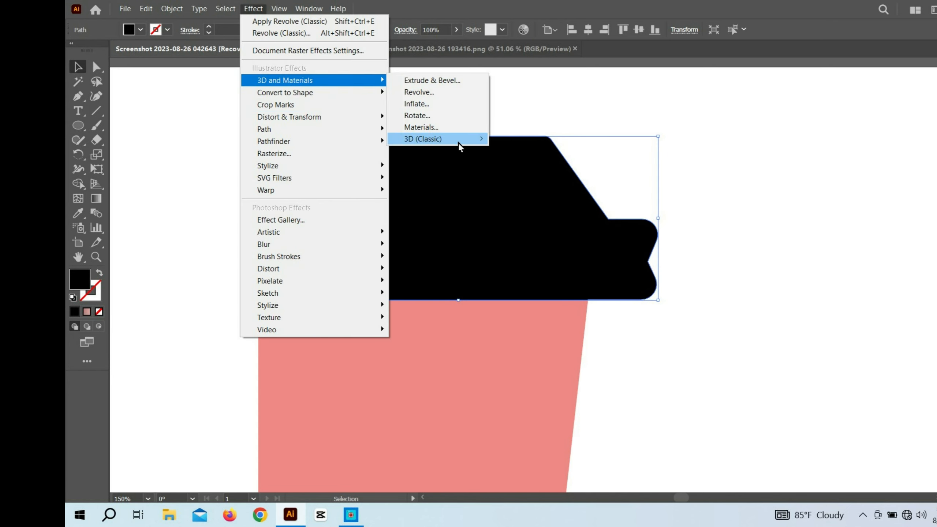
pyautogui.moveTo(458, 142)
pyautogui.click(537, 151)
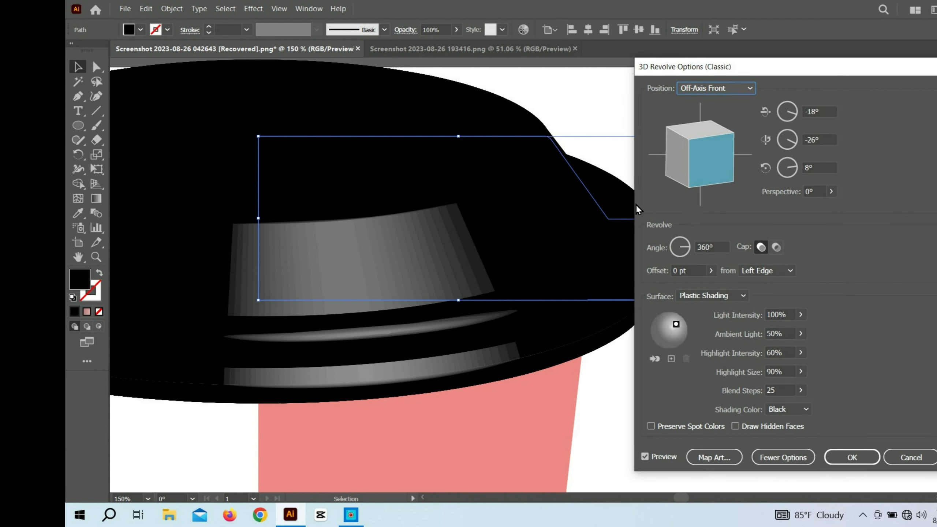
# Set the revolved lid's rotation to -15° around X, -6° around Y and -20° around Z
pyautogui.press('alt')
pyautogui.click(830, 117)
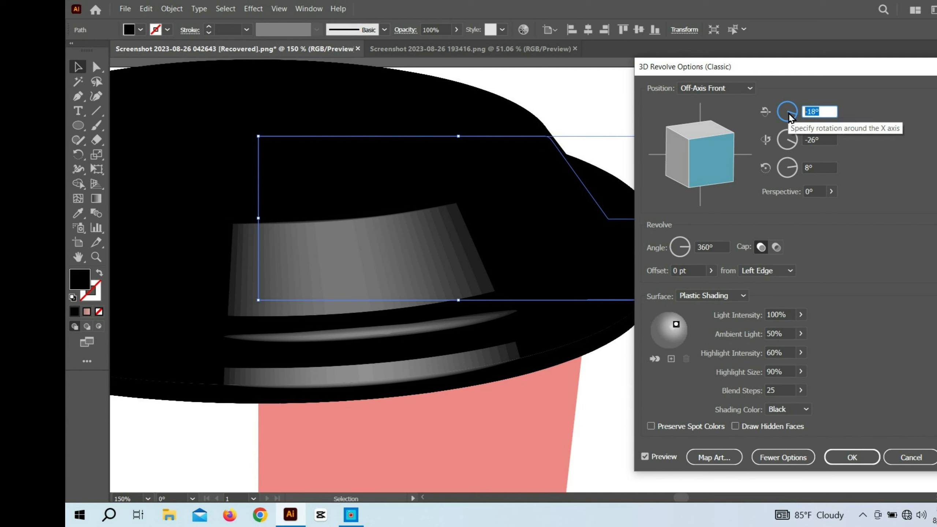
pyautogui.write('-')
pyautogui.click(788, 113)
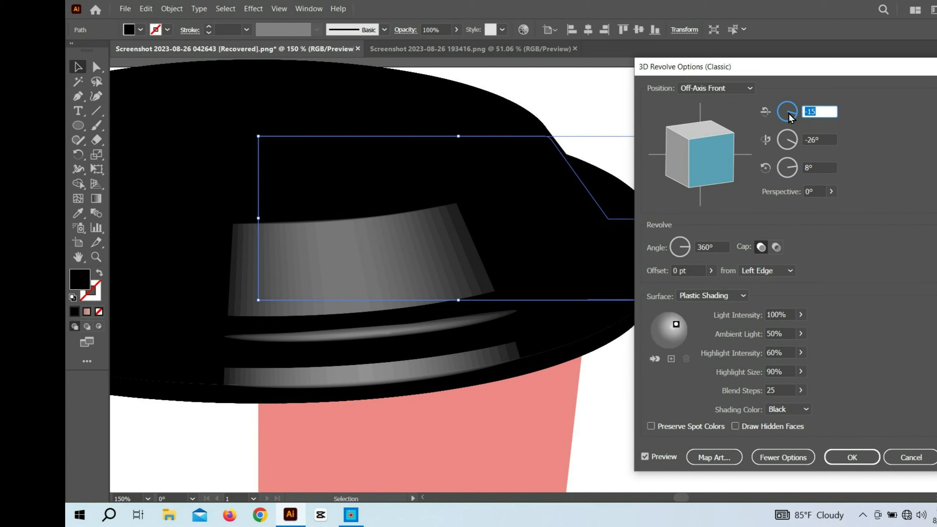
pyautogui.doubleClick(832, 140)
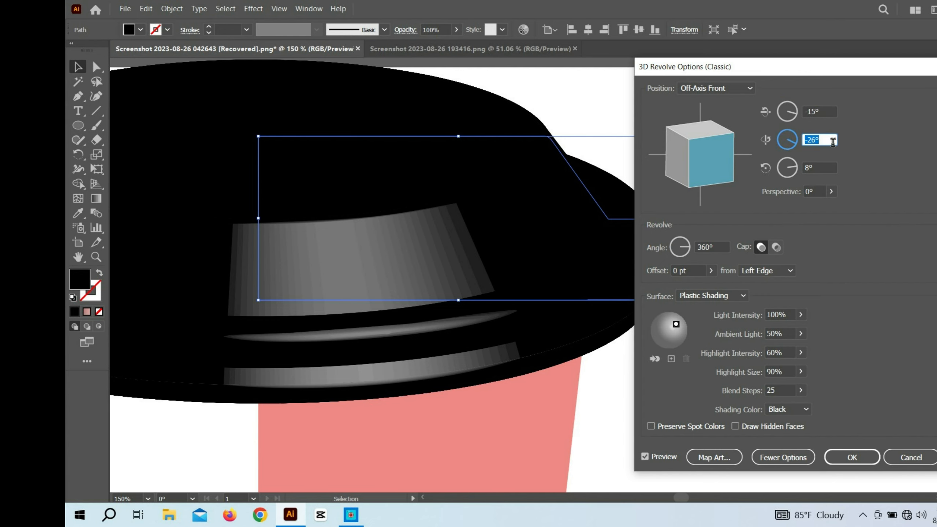
pyautogui.write('-')
pyautogui.doubleClick(823, 172)
pyautogui.press('BackSpace')
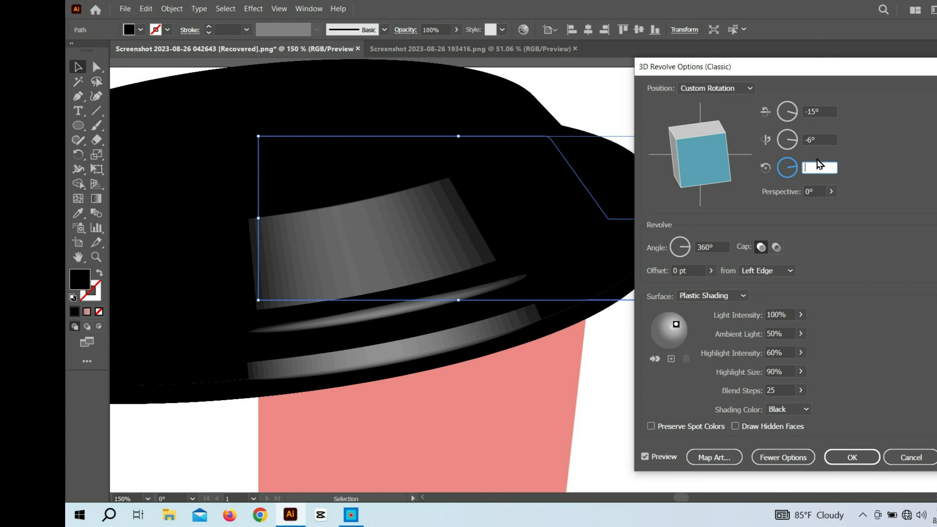
pyautogui.write('-20')
# Keep Plastic Shading as the lid's surface style and add a second light
pyautogui.click(720, 294)
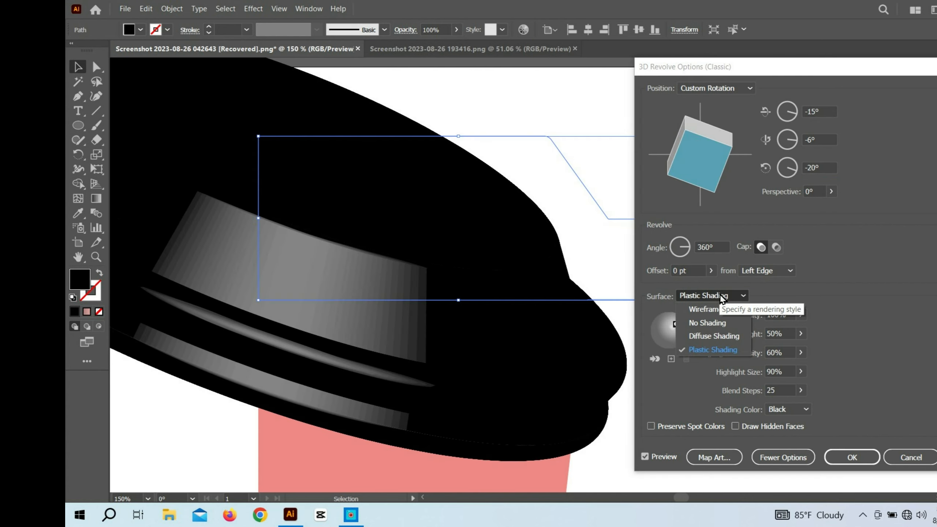
pyautogui.click(715, 300)
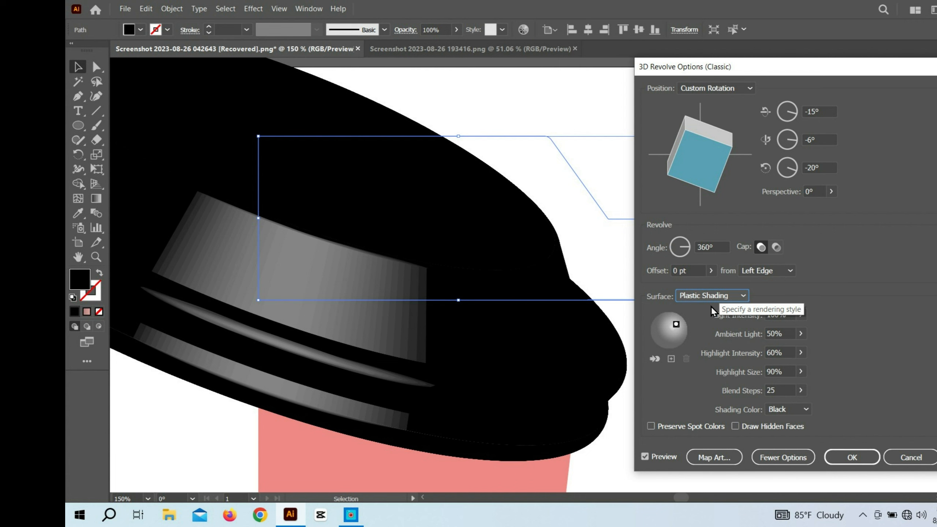
pyautogui.click(671, 358)
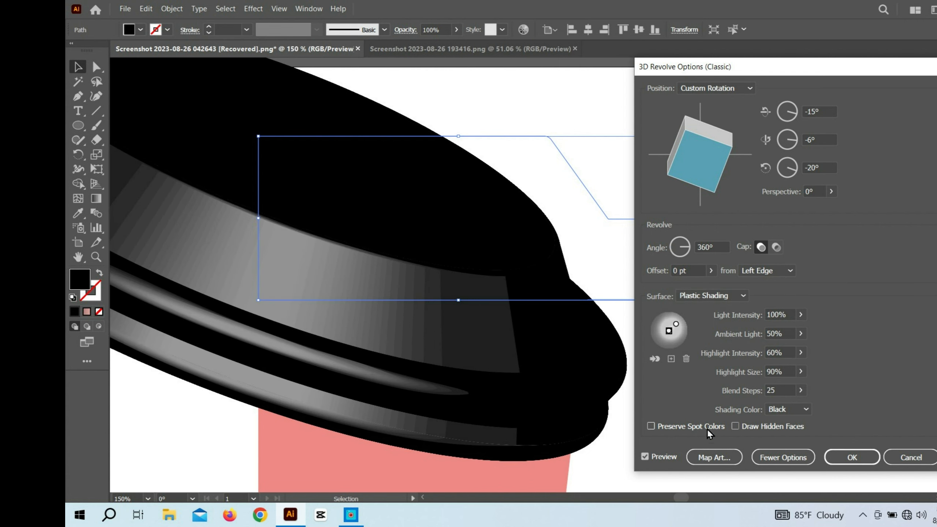
# Map the round logo symbol New Symbol 1 onto the lid's circular top, surface 2 of 10
pyautogui.click(712, 457)
pyautogui.click(824, 89)
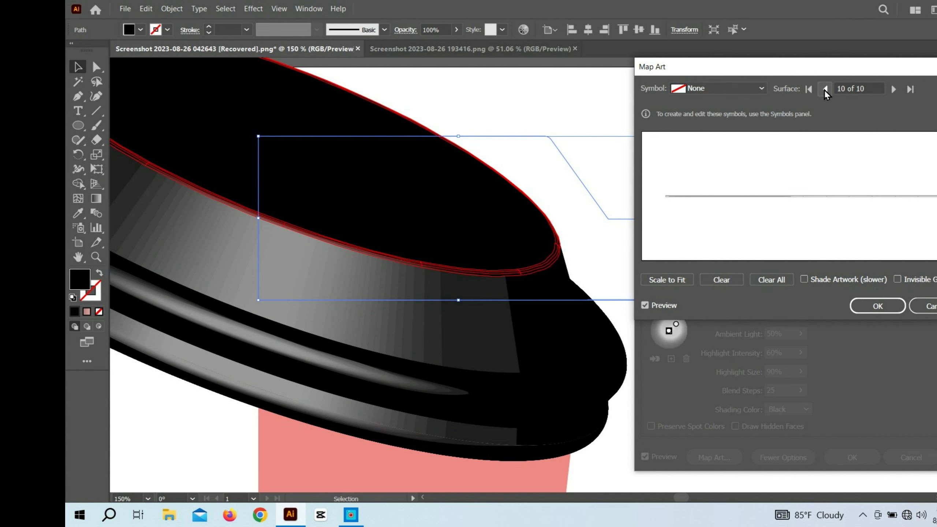
pyautogui.click(824, 90)
pyautogui.click(824, 89)
pyautogui.click(824, 89)
pyautogui.click(824, 90)
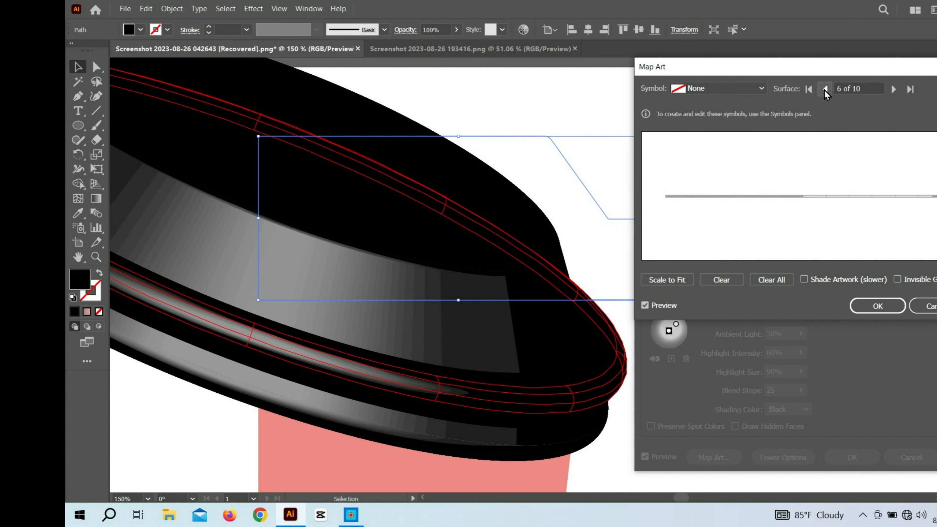
pyautogui.click(824, 89)
pyautogui.click(824, 89)
pyautogui.click(824, 89)
pyautogui.click(825, 89)
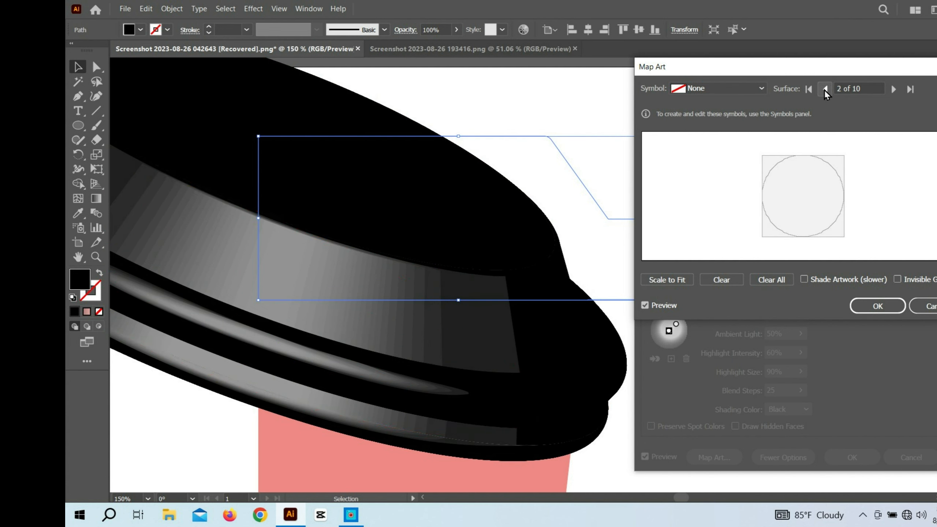
pyautogui.click(713, 88)
pyautogui.click(704, 128)
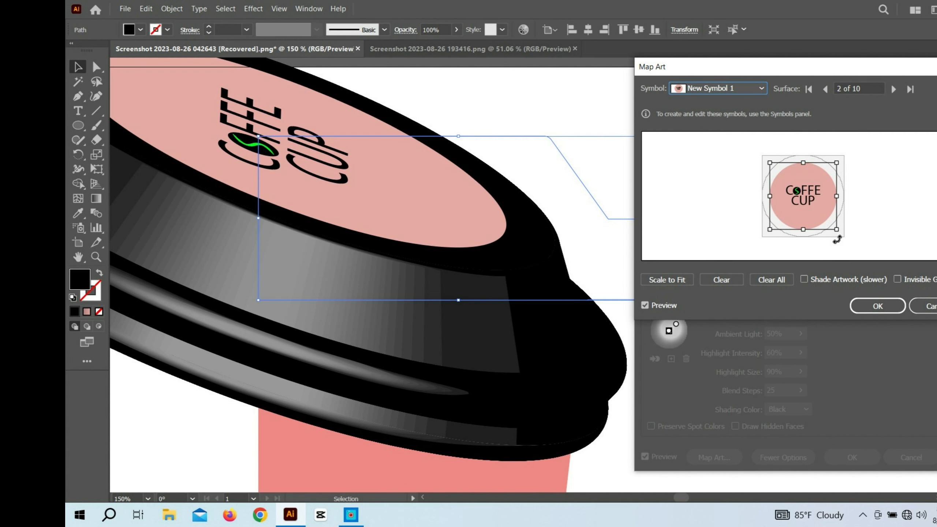
# Enlarge the mapped logo to cover the whole lid top, rotate it clockwise, and apply the mapping and revolve settings
pyautogui.moveTo(843, 233); pyautogui.dragTo(852, 246)
pyautogui.moveTo(835, 231); pyautogui.dragTo(838, 260)
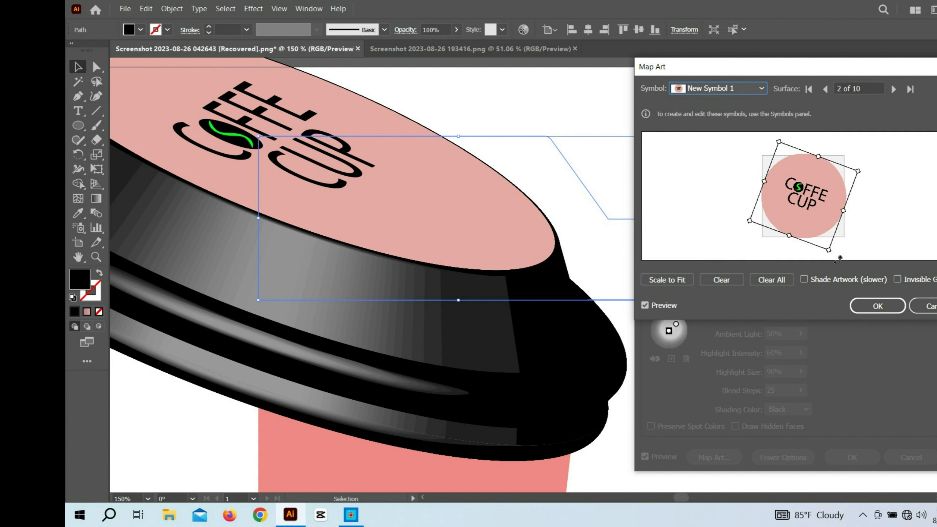
pyautogui.click(878, 305)
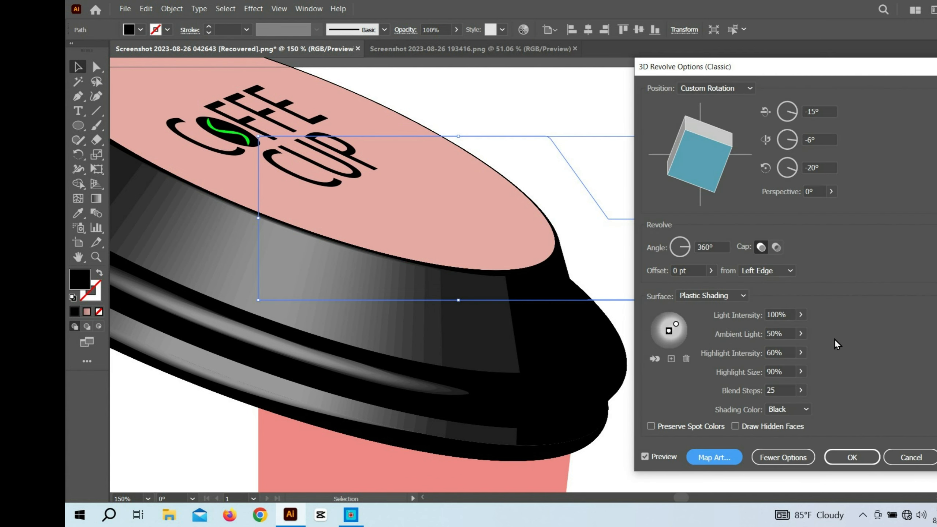
pyautogui.click(851, 458)
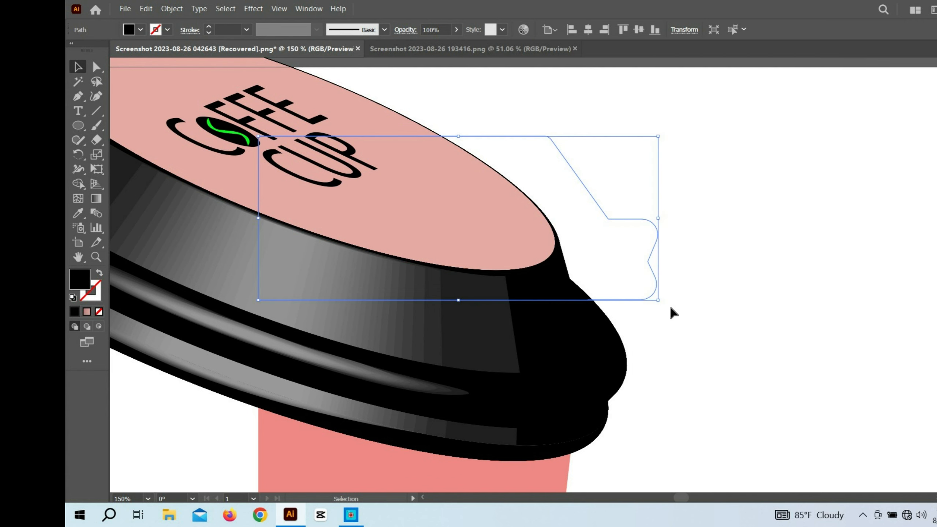
# Scale the revolved lid down proportionally over the cup body and deselect it
pyautogui.scroll(-2, 627, 296)
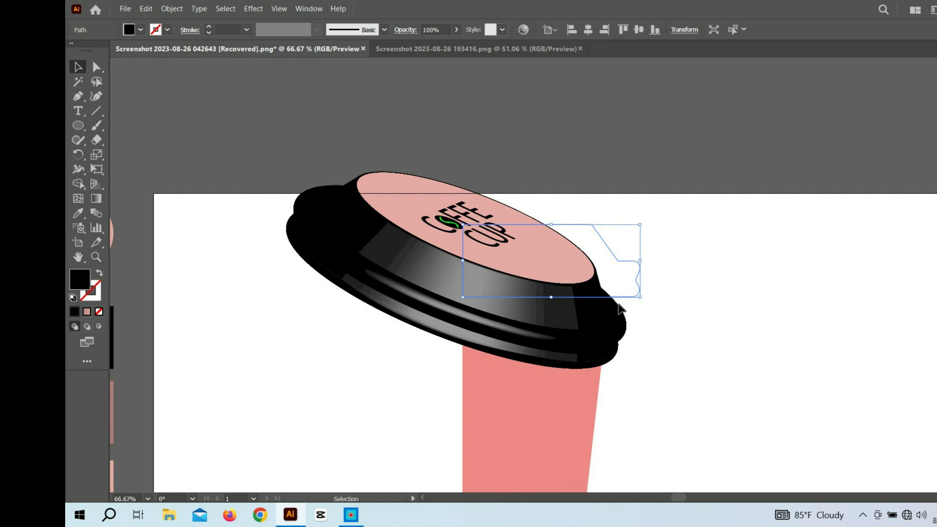
pyautogui.scroll(-1, 626, 295)
pyautogui.scroll(-1, 629, 293)
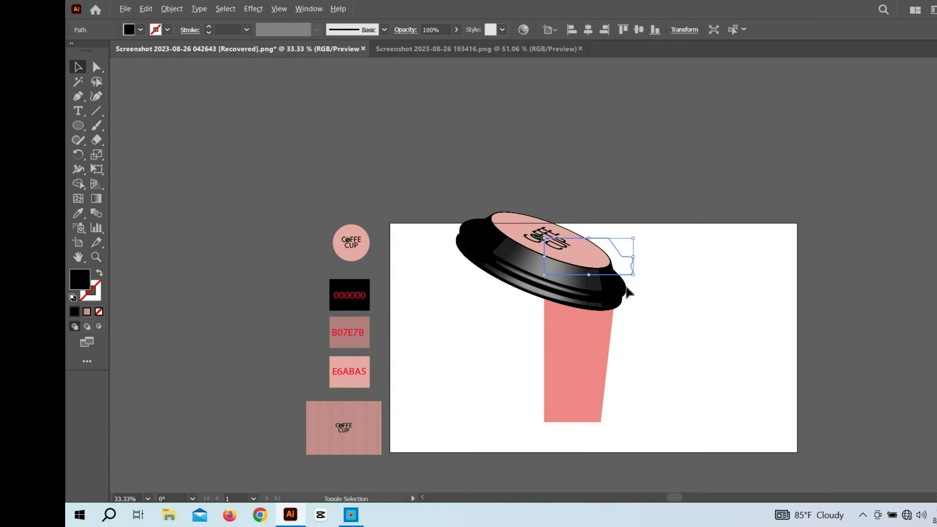
pyautogui.moveTo(639, 282); pyautogui.dragTo(627, 275)
pyautogui.click(640, 332)
# Apply the classic 3D Revolve effect to the pink cup body section
pyautogui.click(598, 328)
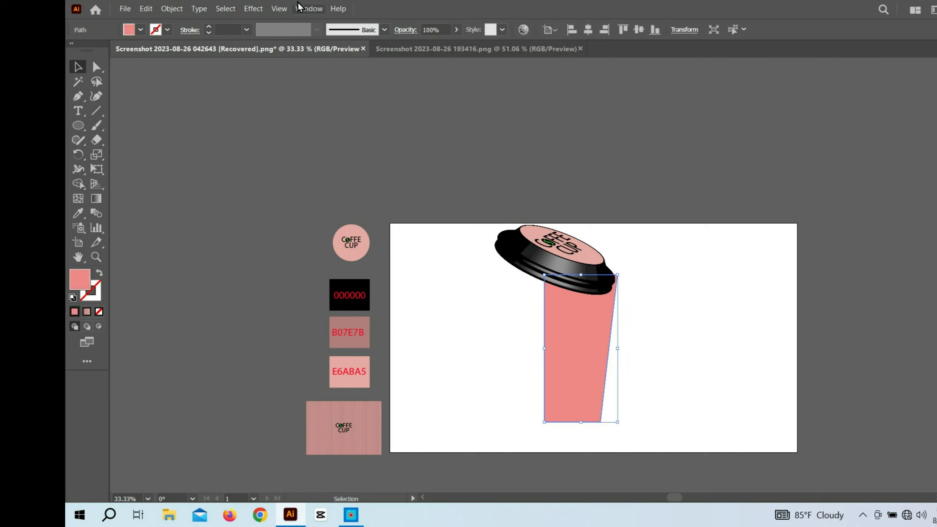
pyautogui.click(264, 9)
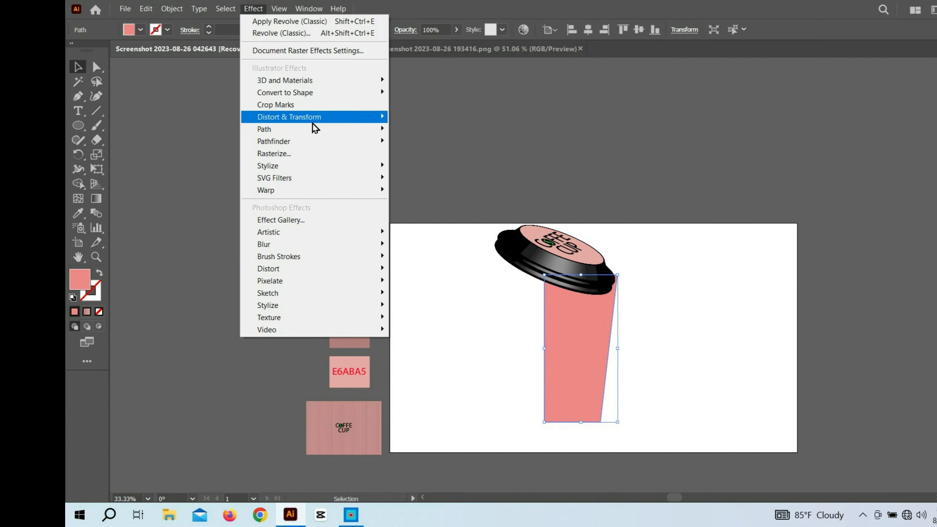
pyautogui.moveTo(324, 85)
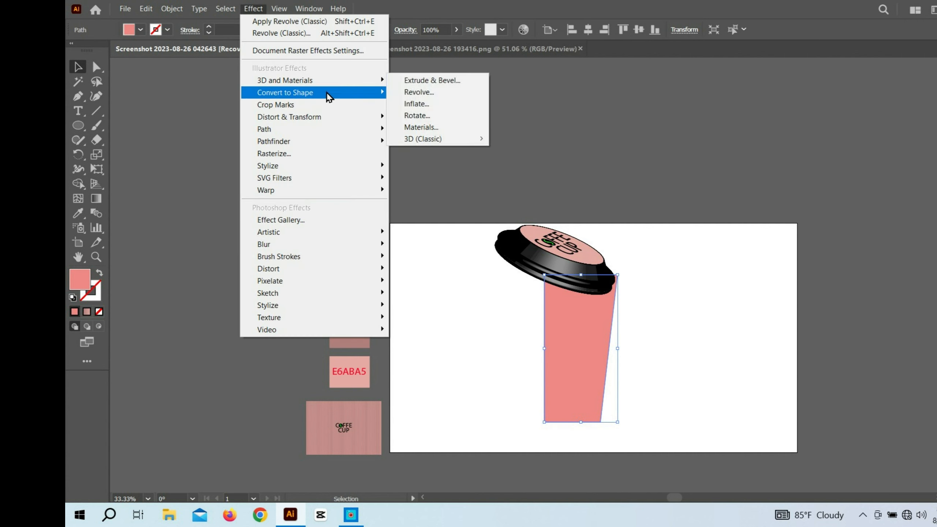
pyautogui.moveTo(435, 139)
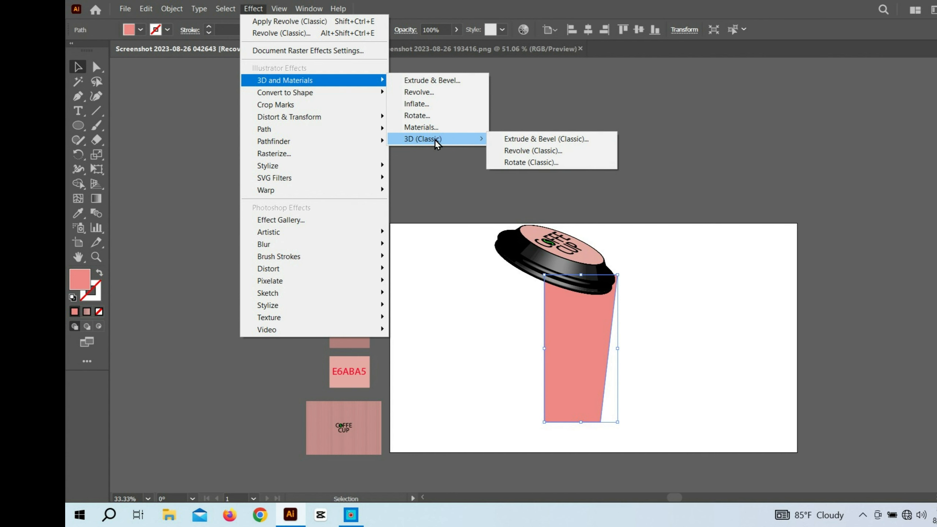
pyautogui.click(541, 150)
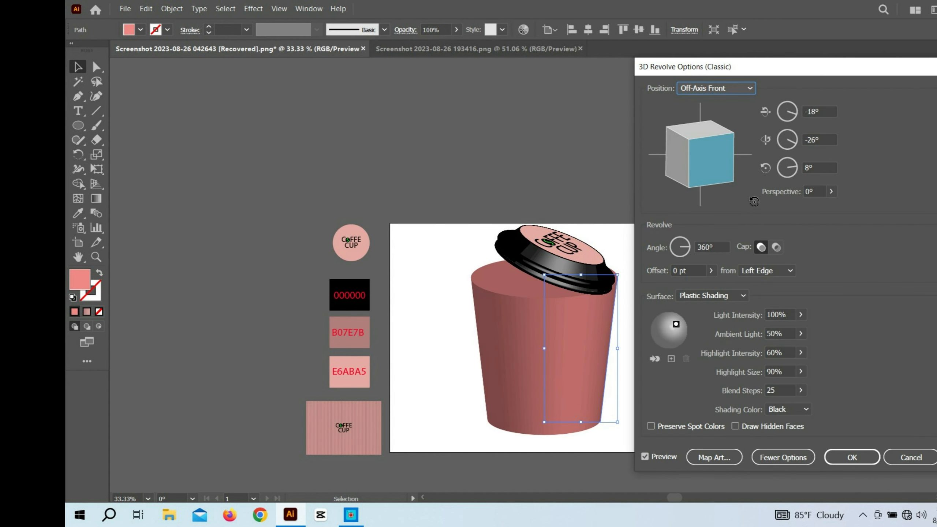
# Set the revolved body's rotation around the X axis to -15°
pyautogui.click(799, 116)
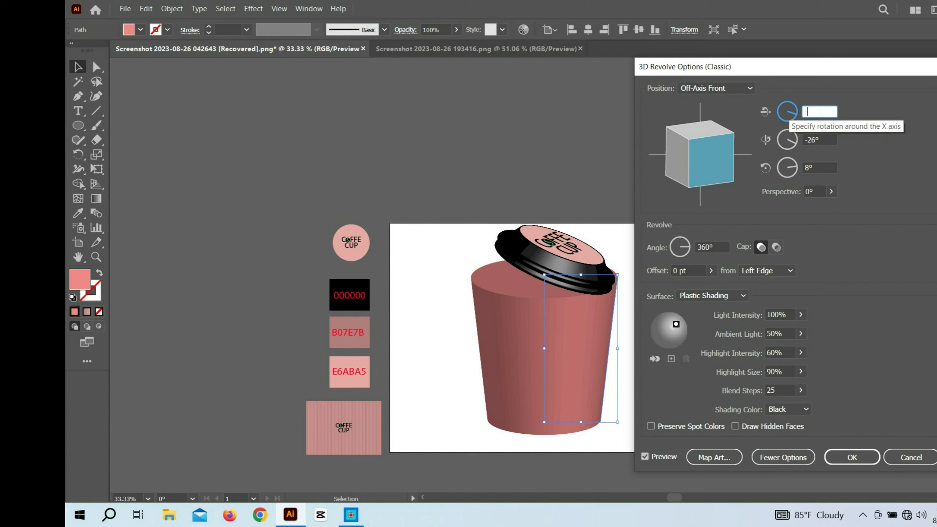
pyautogui.write('-15')
pyautogui.press('BackSpace')
pyautogui.write('8')
pyautogui.click(836, 139)
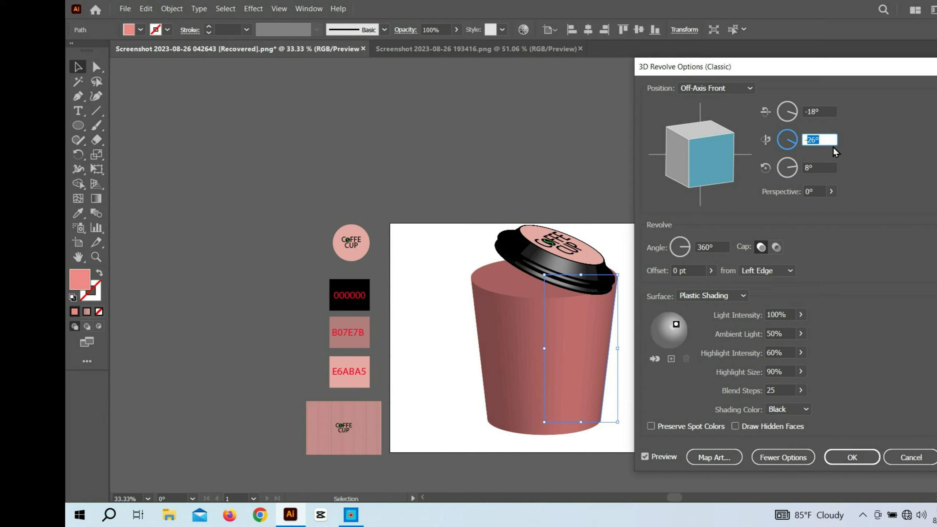
pyautogui.click(805, 113)
pyautogui.write('1')
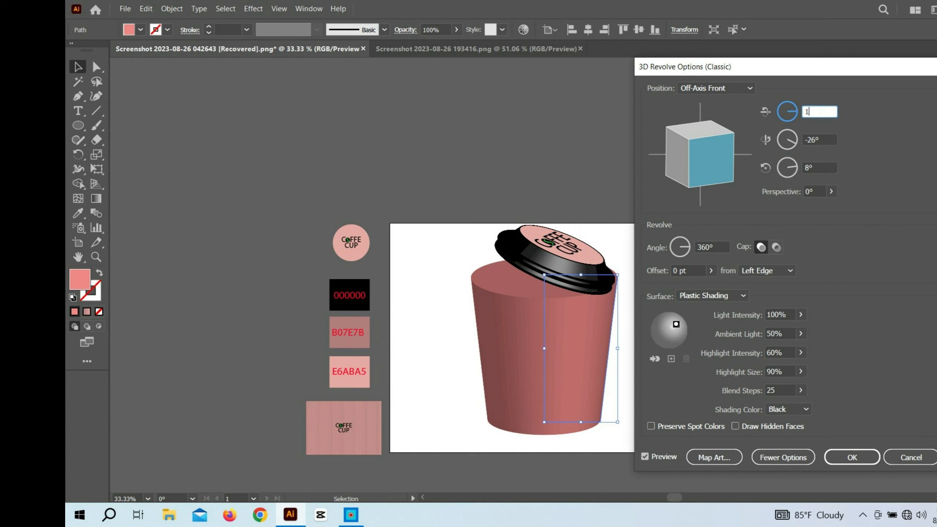
pyautogui.write('5')
pyautogui.click(827, 116)
pyautogui.write('-1')
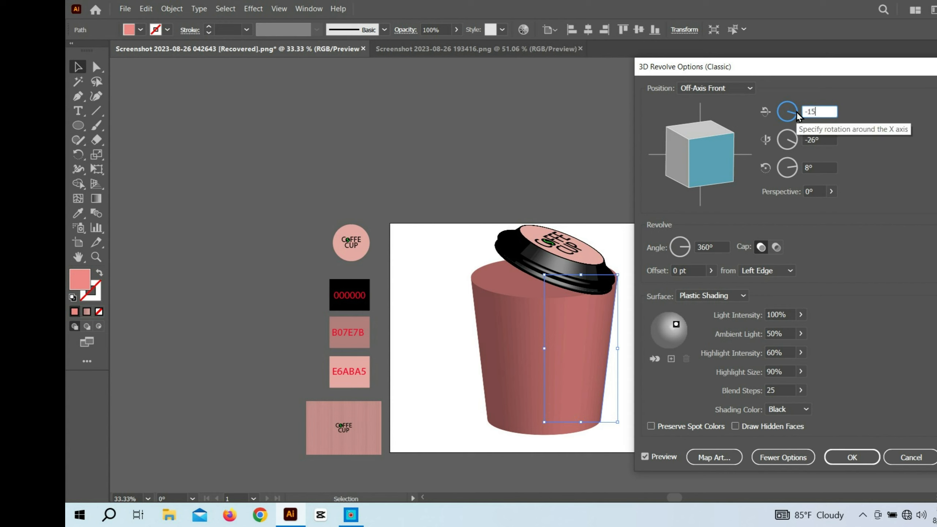
pyautogui.write('5')
# Set the body's rotation to -6° around the Y axis and -20° around the Z axis
pyautogui.click(805, 146)
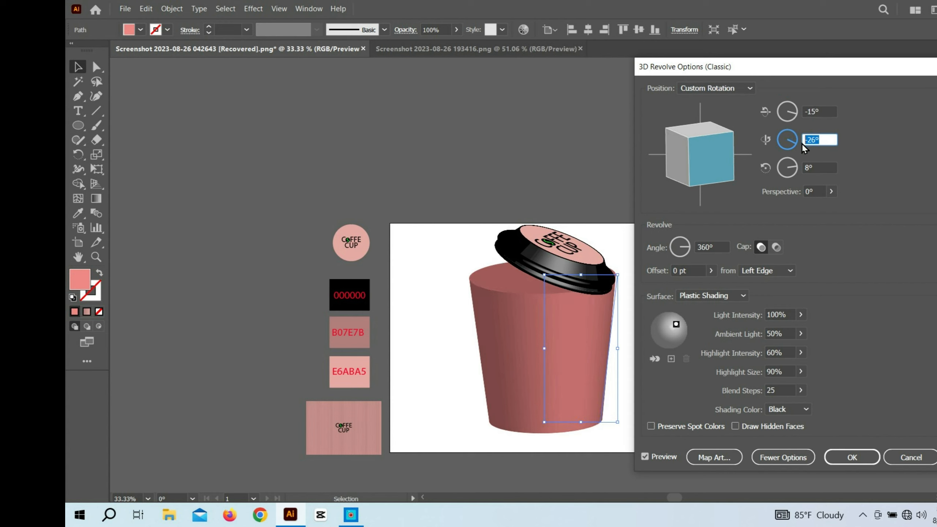
pyautogui.write('1')
pyautogui.click(826, 169)
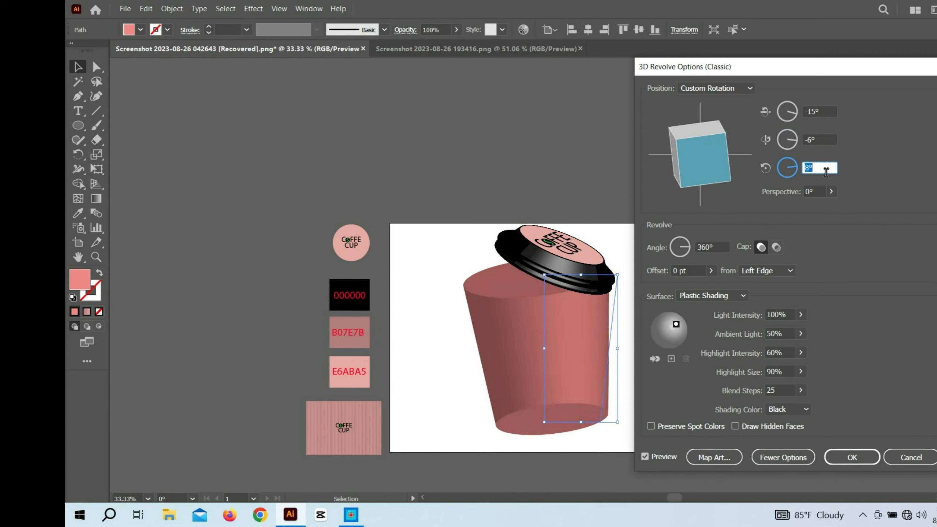
pyautogui.write('-20')
# Add a second light to the body's shading and place it at the upper left of the light sphere
pyautogui.click(670, 358)
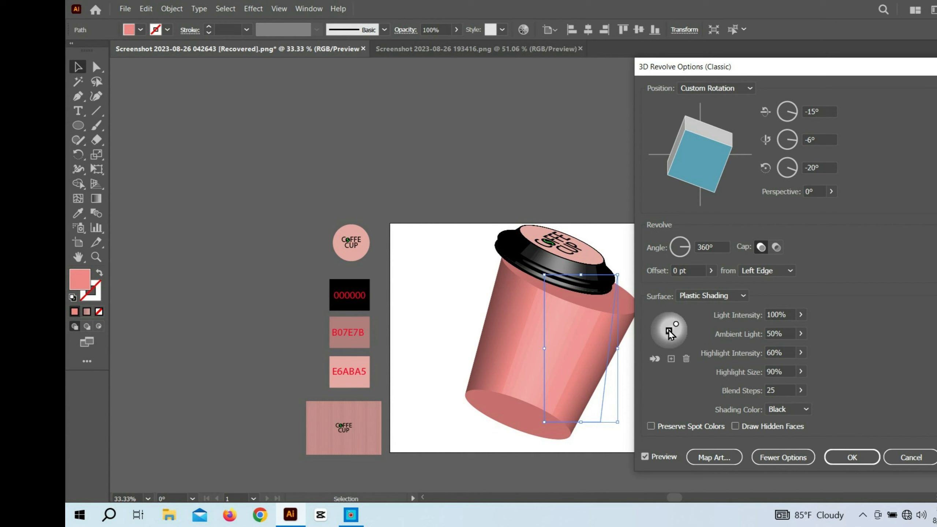
pyautogui.moveTo(667, 331); pyautogui.dragTo(663, 329)
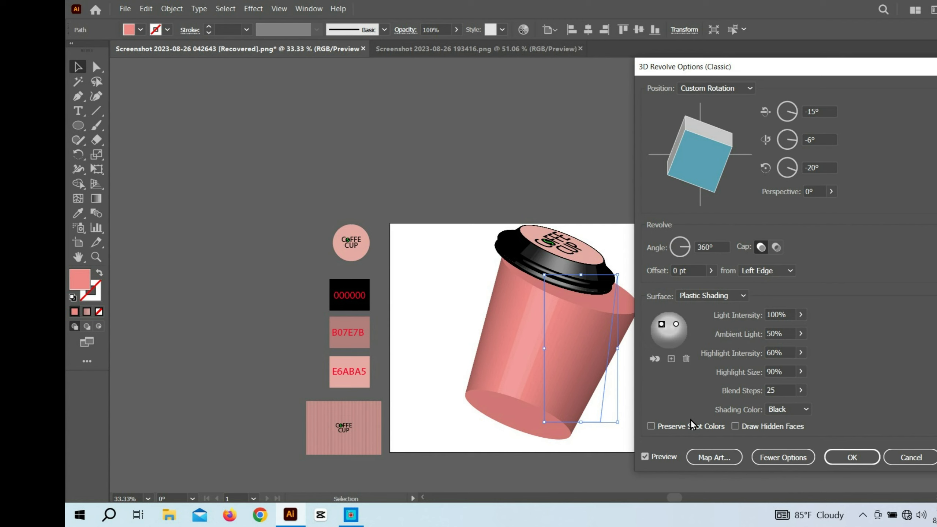
# Map the ribbed logo panel New Symbol onto the body's side wall, surface 3 of 3, over the light visible area
pyautogui.click(717, 461)
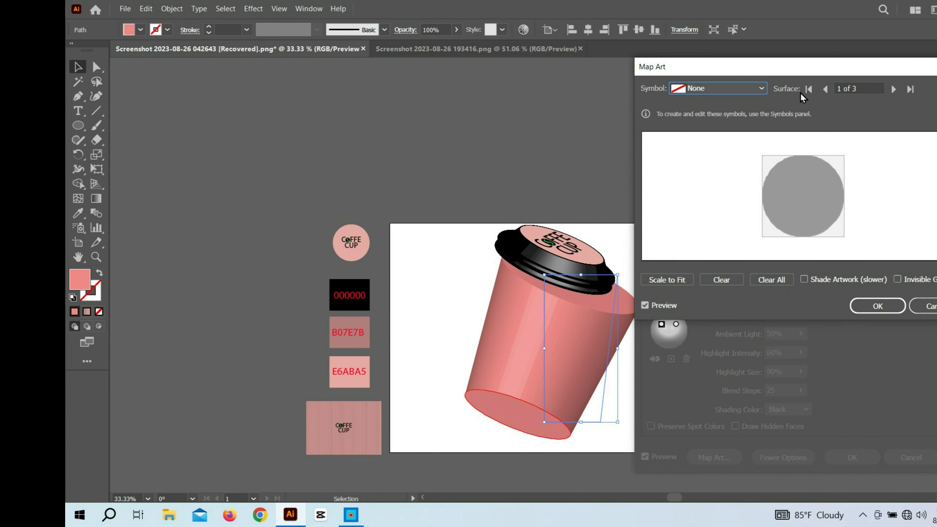
pyautogui.click(826, 89)
pyautogui.click(826, 88)
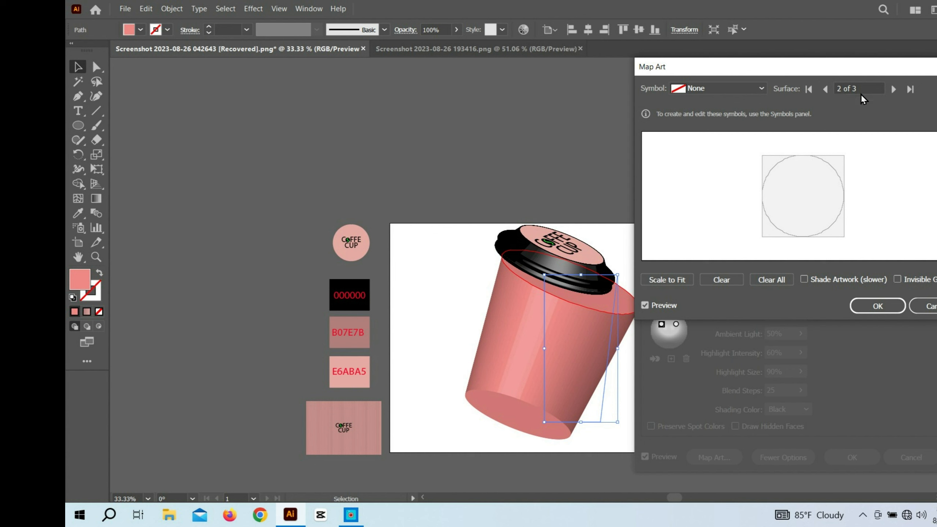
pyautogui.click(893, 90)
pyautogui.click(710, 89)
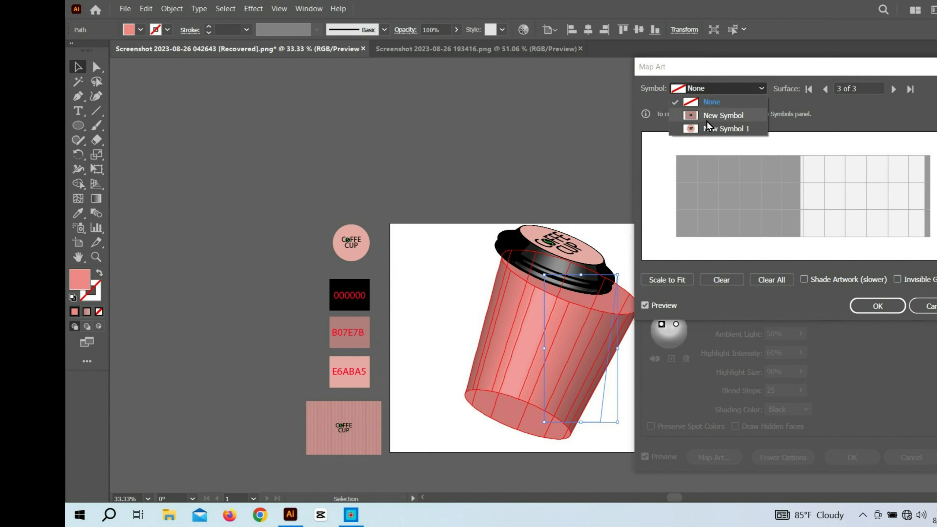
pyautogui.click(707, 118)
pyautogui.moveTo(806, 193); pyautogui.dragTo(861, 194)
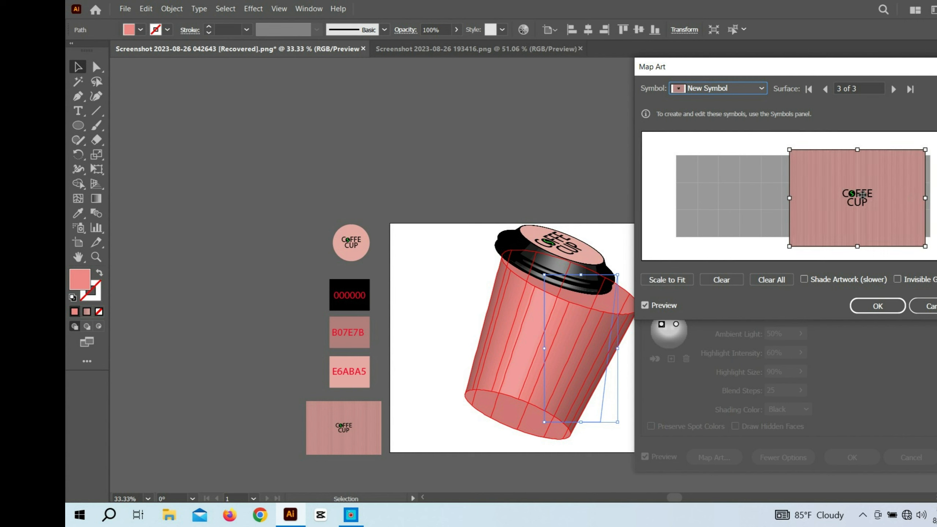
# Cycle through the cup body's three surfaces to check where the artwork is mapped
pyautogui.click(827, 91)
pyautogui.click(827, 91)
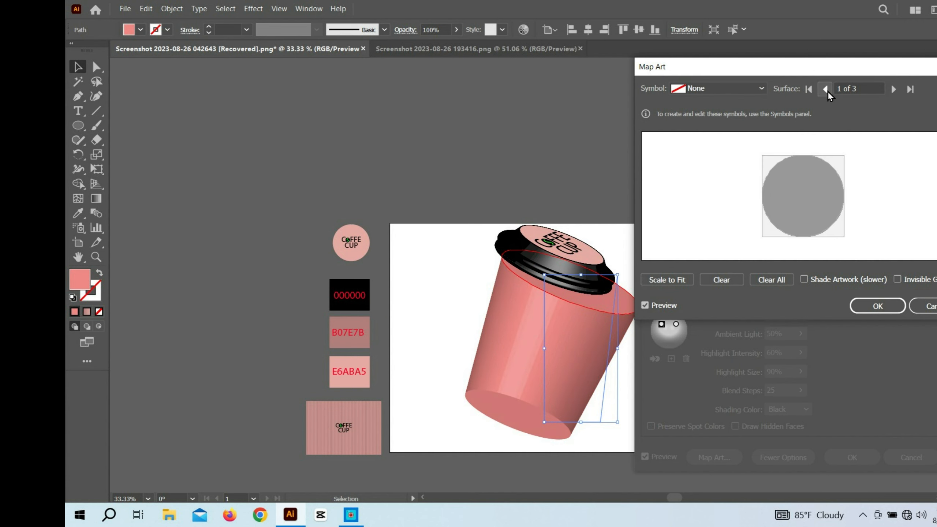
pyautogui.click(827, 91)
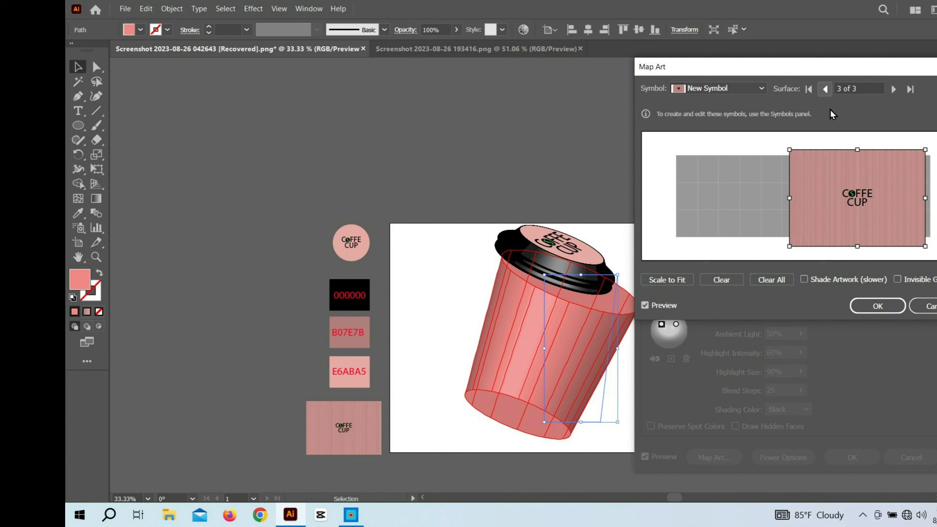
pyautogui.moveTo(835, 205)
pyautogui.mouseDown()
pyautogui.moveTo(842, 215)
pyautogui.moveTo(847, 206)
pyautogui.mouseUp()
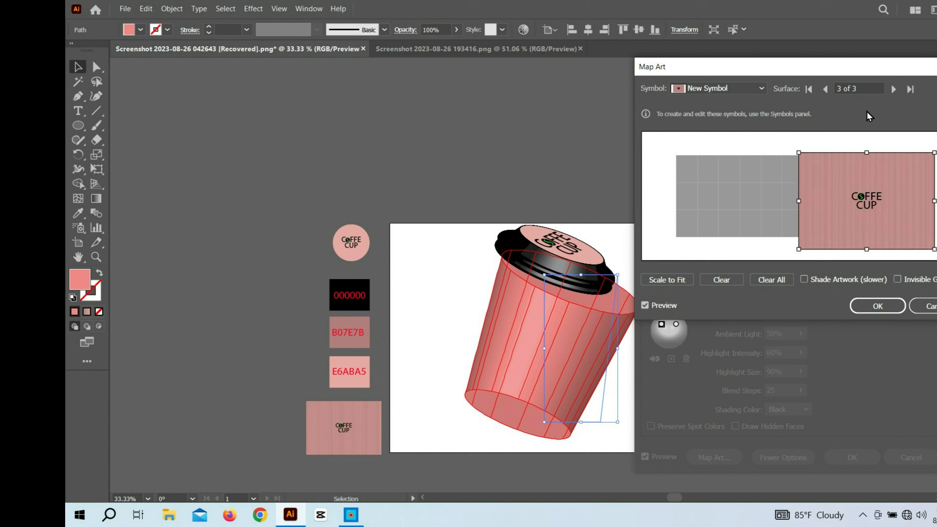
pyautogui.click(893, 89)
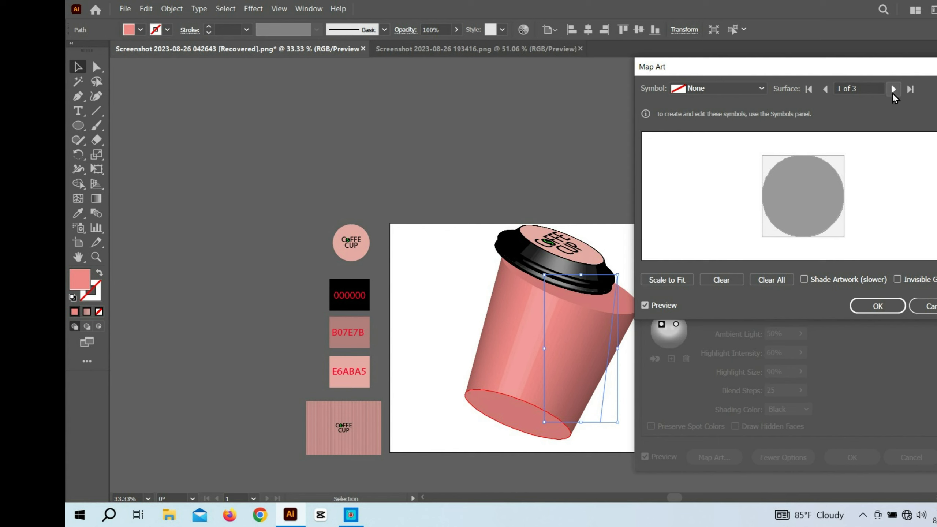
pyautogui.click(893, 94)
pyautogui.click(893, 94)
pyautogui.click(893, 94)
pyautogui.click(893, 93)
pyautogui.click(893, 94)
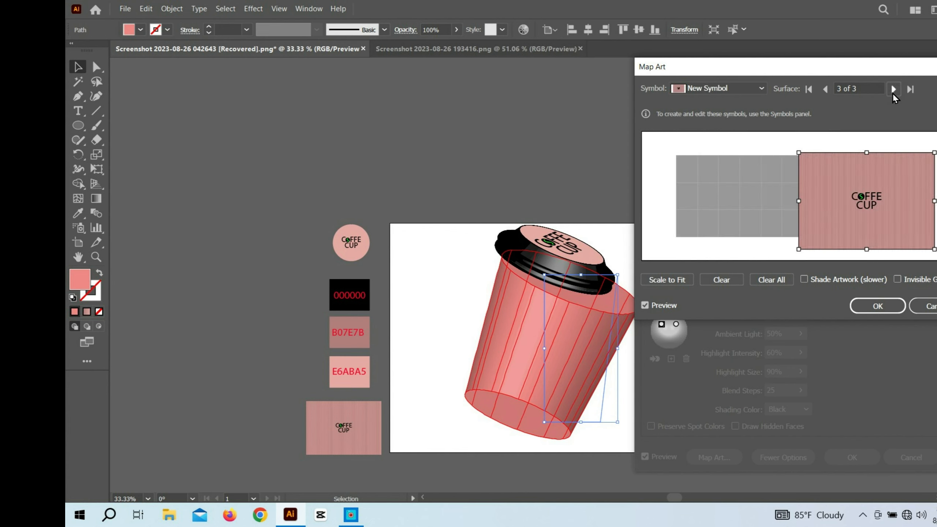
pyautogui.click(893, 94)
pyautogui.click(893, 94)
pyautogui.click(893, 94)
pyautogui.click(893, 94)
pyautogui.click(893, 94)
pyautogui.click(893, 94)
# Scale the ribbed panel to fit the side wall surface and narrow it to cover only the light visible half
pyautogui.moveTo(848, 228); pyautogui.dragTo(709, 264)
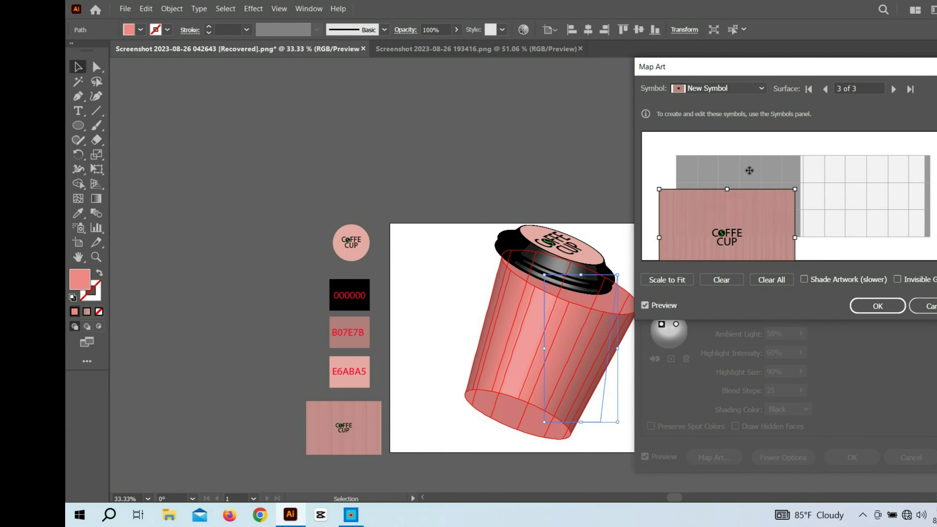
pyautogui.moveTo(746, 230); pyautogui.dragTo(887, 192)
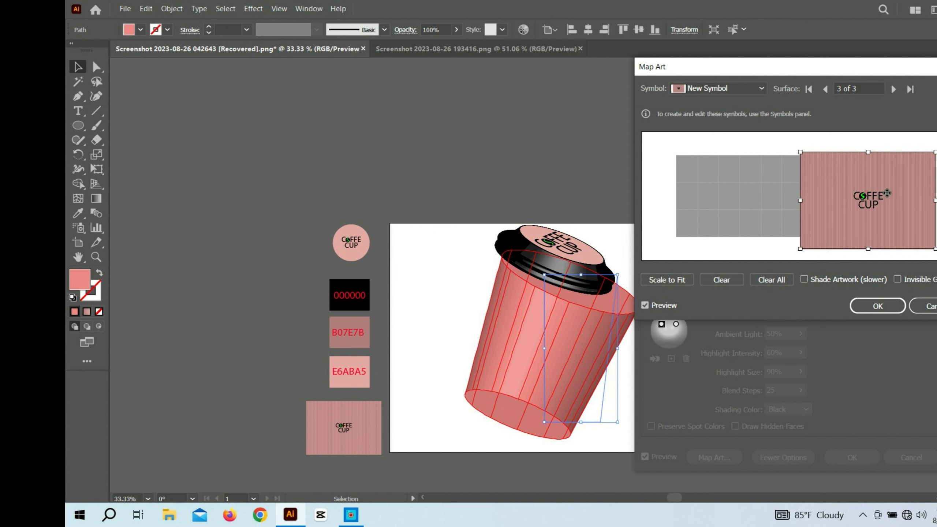
pyautogui.click(668, 279)
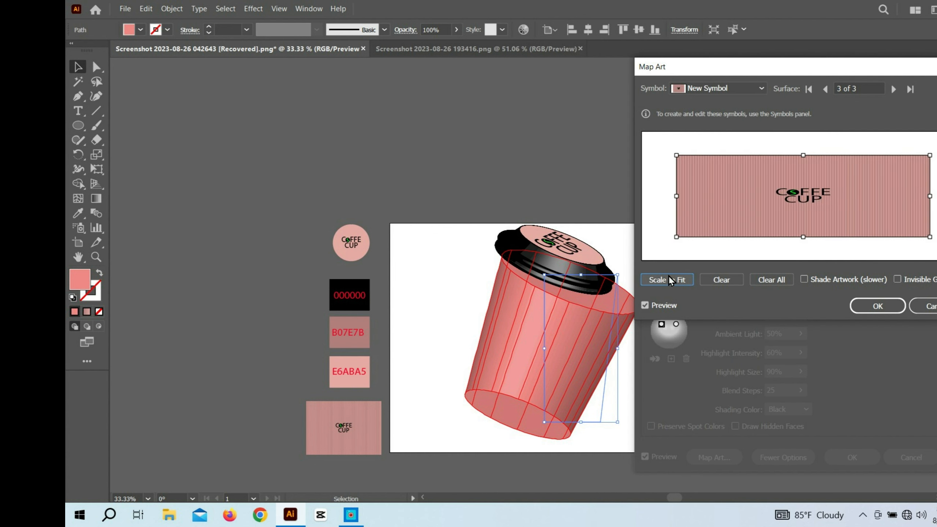
pyautogui.moveTo(807, 189)
pyautogui.mouseDown()
pyautogui.moveTo(756, 192)
pyautogui.moveTo(818, 194)
pyautogui.moveTo(806, 194)
pyautogui.mouseUp()
pyautogui.moveTo(677, 201); pyautogui.dragTo(806, 203)
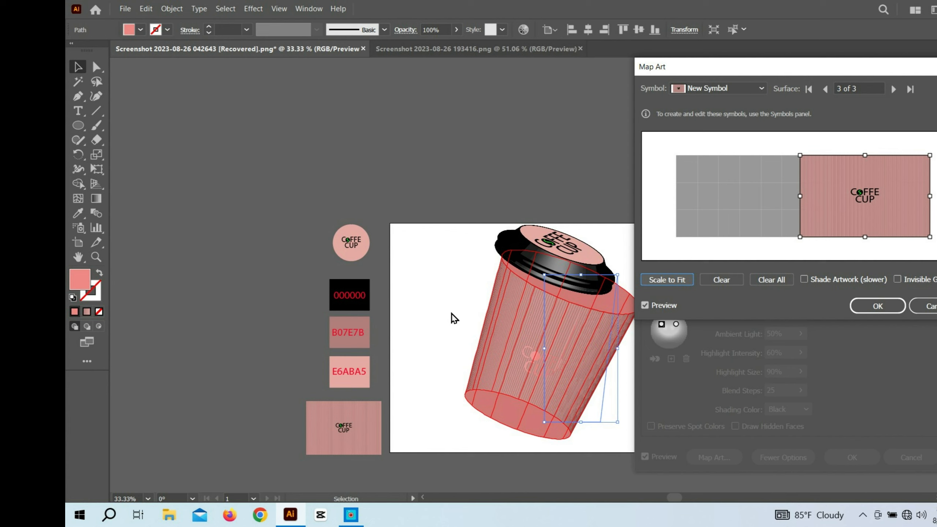
# Enable artwork shading for the mapped panel and apply the mapping and revolve settings
pyautogui.click(805, 279)
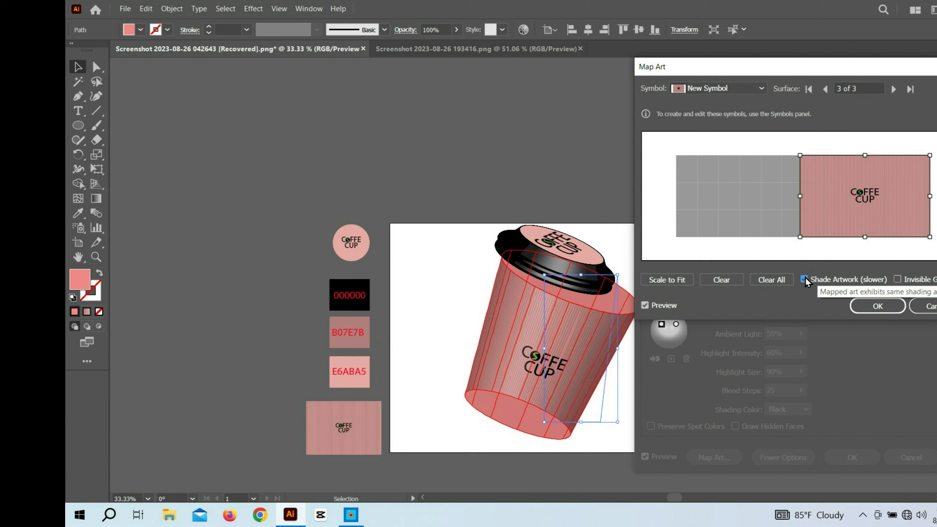
pyautogui.click(806, 280)
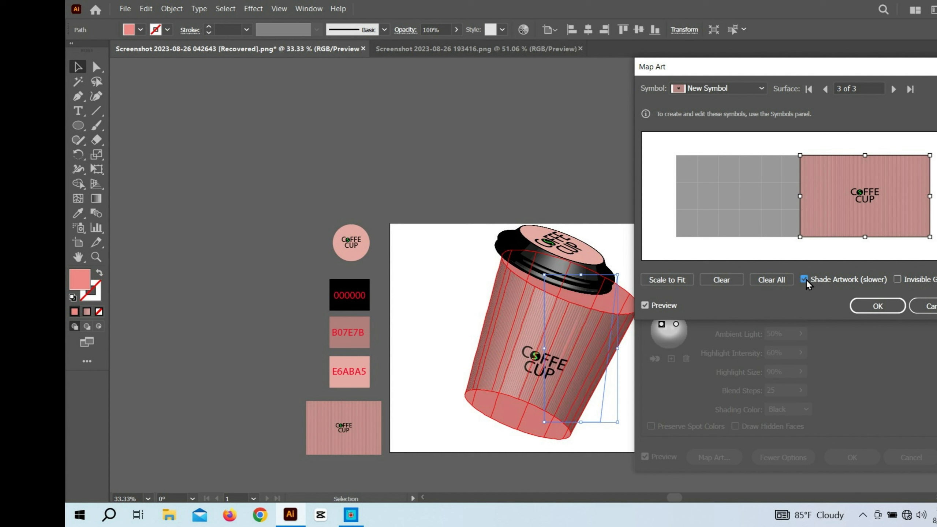
pyautogui.click(806, 280)
pyautogui.click(877, 306)
pyautogui.click(844, 464)
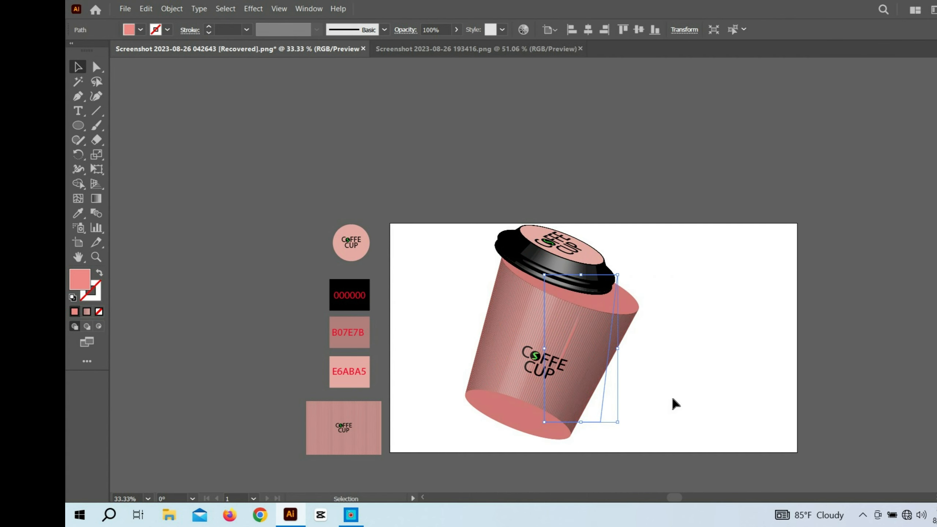
# Move the revolved cup body up and left toward the lid and scale it down proportionally
pyautogui.click(669, 376)
pyautogui.moveTo(576, 382); pyautogui.dragTo(559, 366)
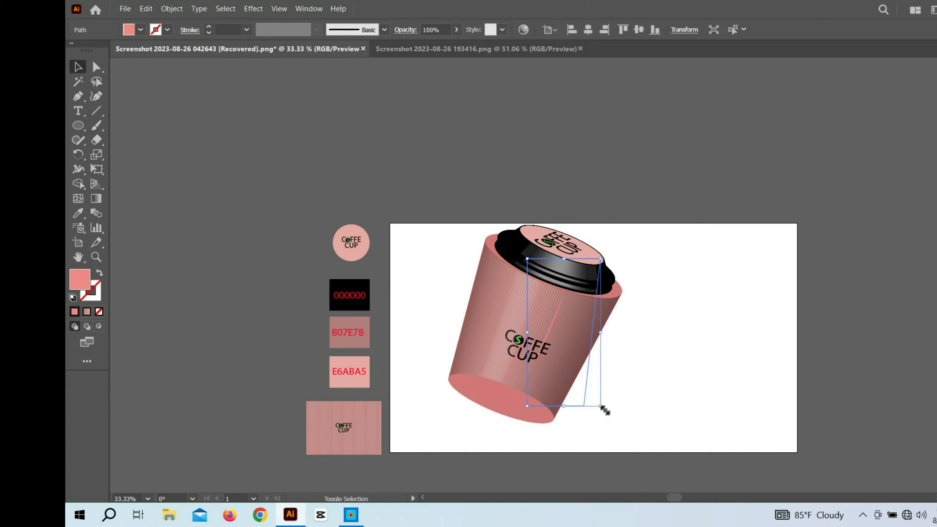
pyautogui.moveTo(600, 406); pyautogui.dragTo(592, 393)
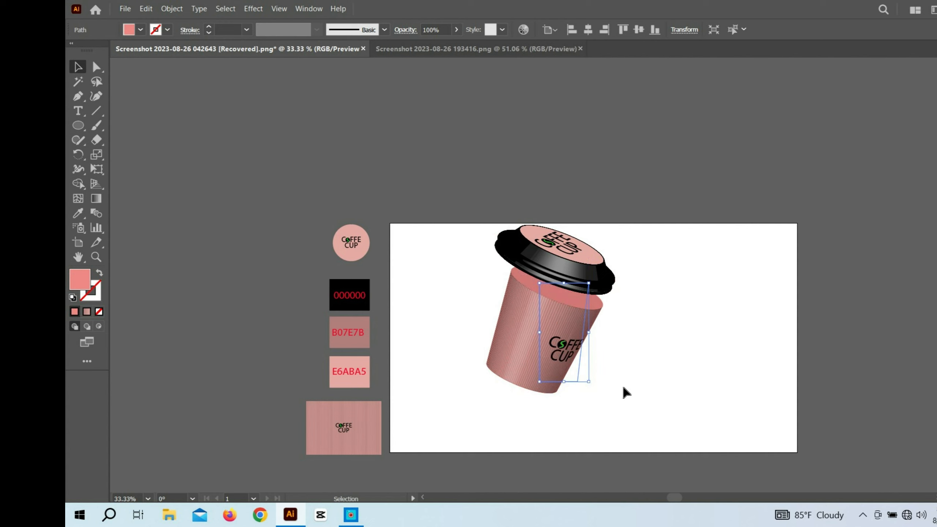
pyautogui.click(622, 381)
# Move the cup body up under the lid, enlarge it slightly to match the lid's width, and deselect it
pyautogui.moveTo(539, 355); pyautogui.dragTo(532, 335)
pyautogui.moveTo(586, 367); pyautogui.dragTo(603, 375)
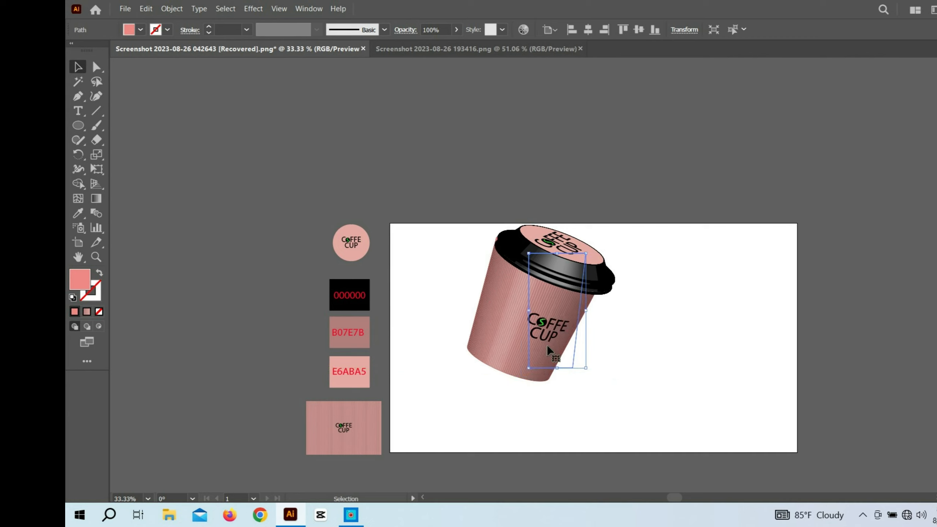
pyautogui.moveTo(535, 337); pyautogui.dragTo(538, 337)
pyautogui.click(636, 321)
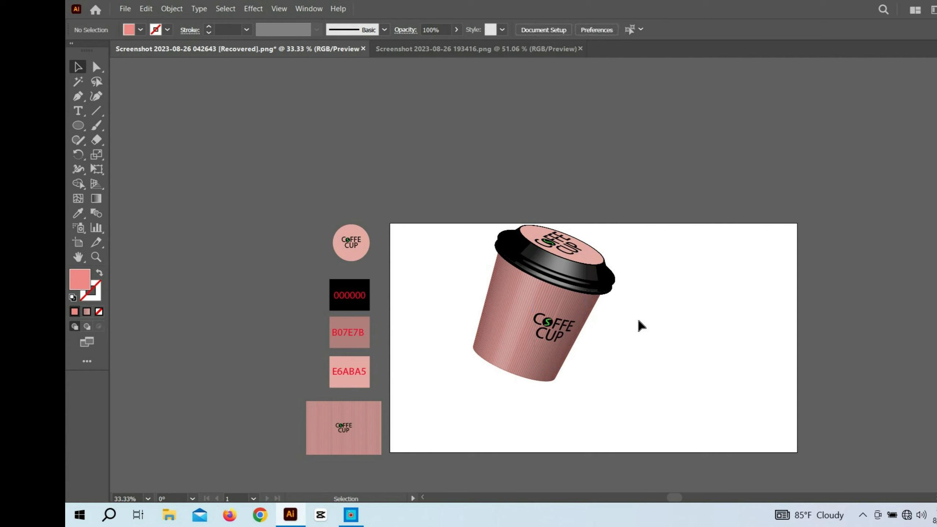
pyautogui.click(554, 337)
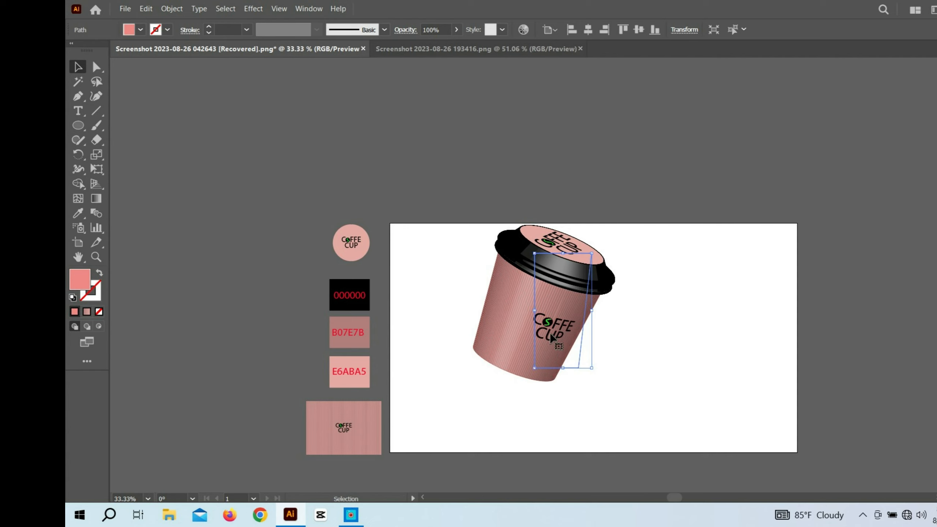
pyautogui.moveTo(597, 373); pyautogui.dragTo(593, 361)
pyautogui.click(606, 358)
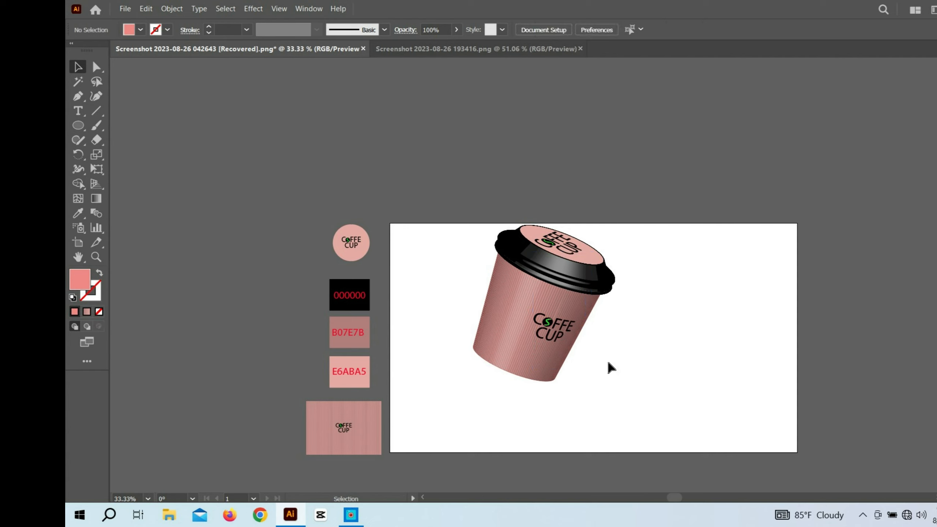
# Move the white base section below the cup and revolve it with rotation angles of -15°, -6° and -20°
pyautogui.moveTo(532, 424); pyautogui.dragTo(593, 394)
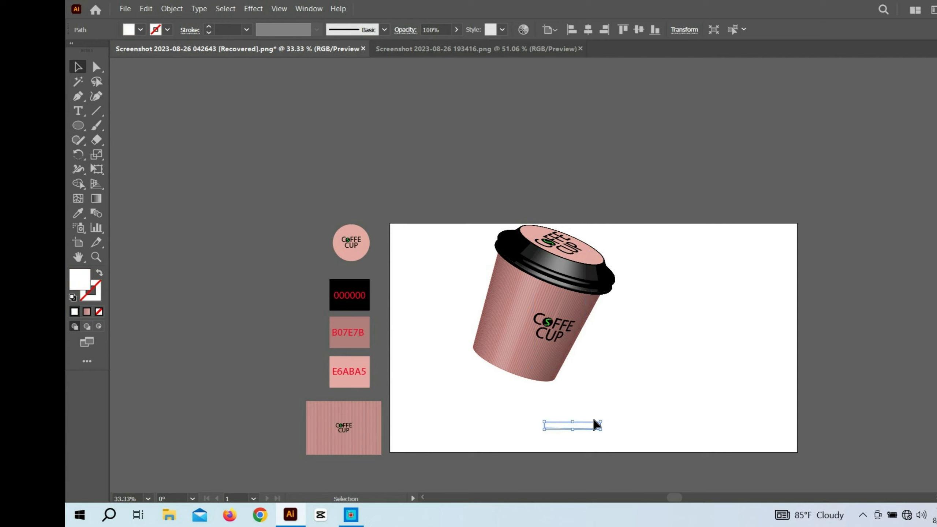
pyautogui.click(250, 8)
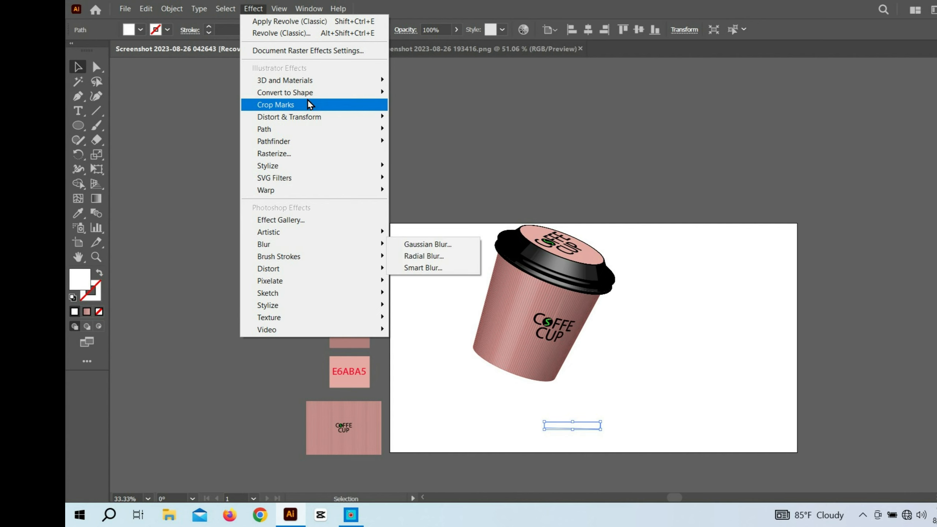
pyautogui.moveTo(311, 82)
pyautogui.moveTo(437, 139)
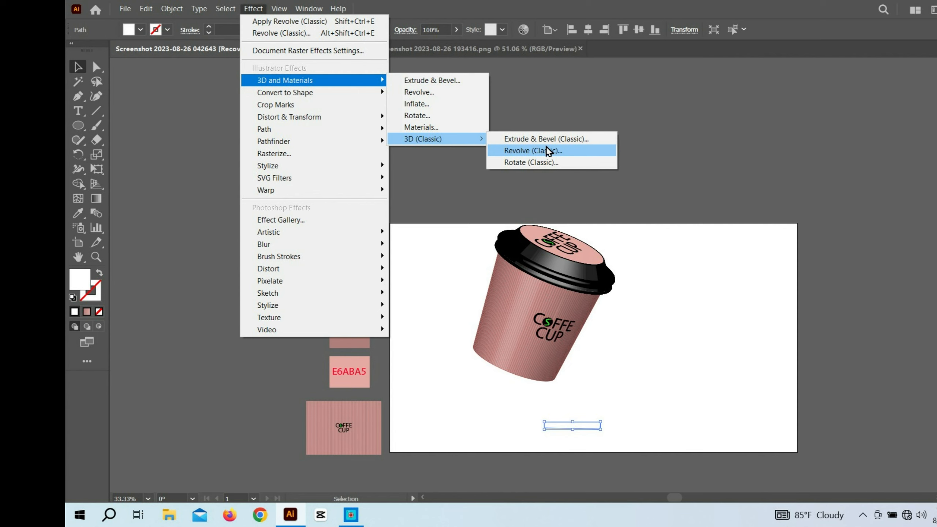
pyautogui.click(545, 150)
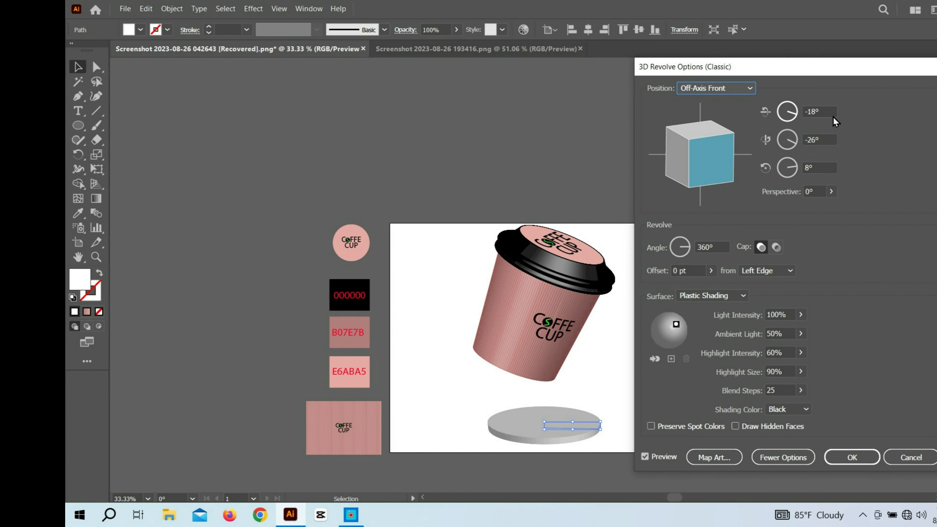
pyautogui.moveTo(829, 118); pyautogui.dragTo(811, 125)
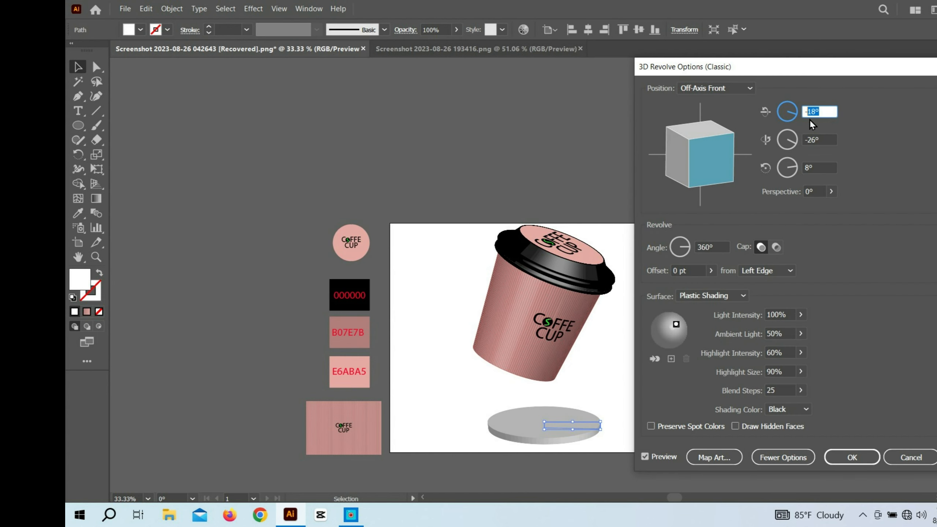
pyautogui.write('15')
pyautogui.moveTo(832, 151); pyautogui.dragTo(811, 155)
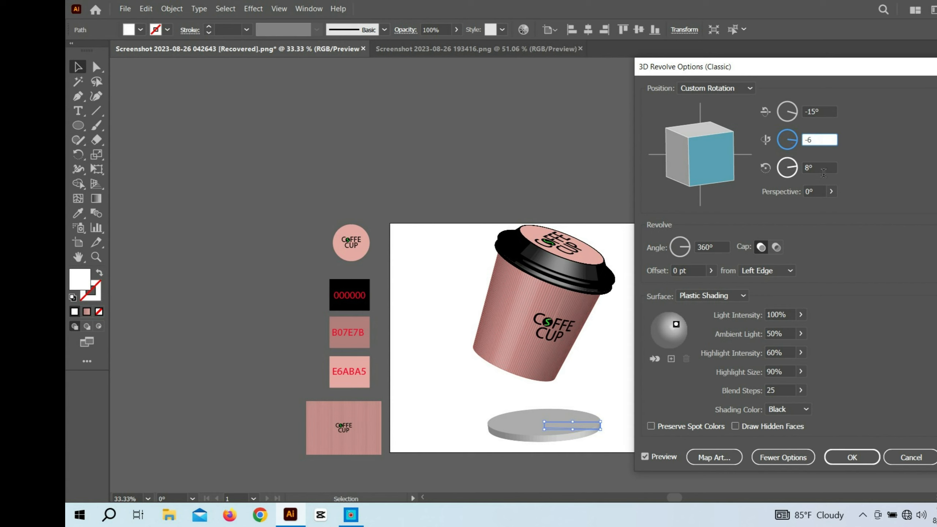
pyautogui.moveTo(821, 173); pyautogui.dragTo(800, 178)
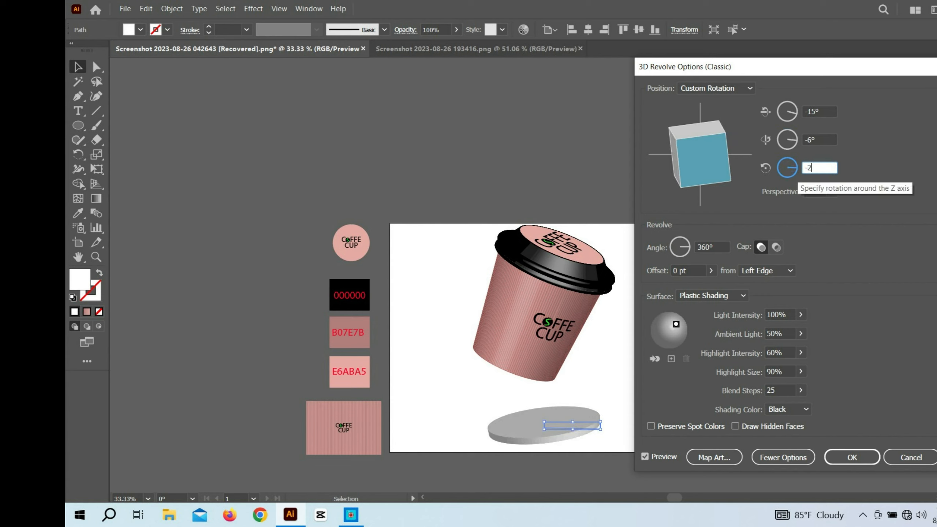
pyautogui.write('-20')
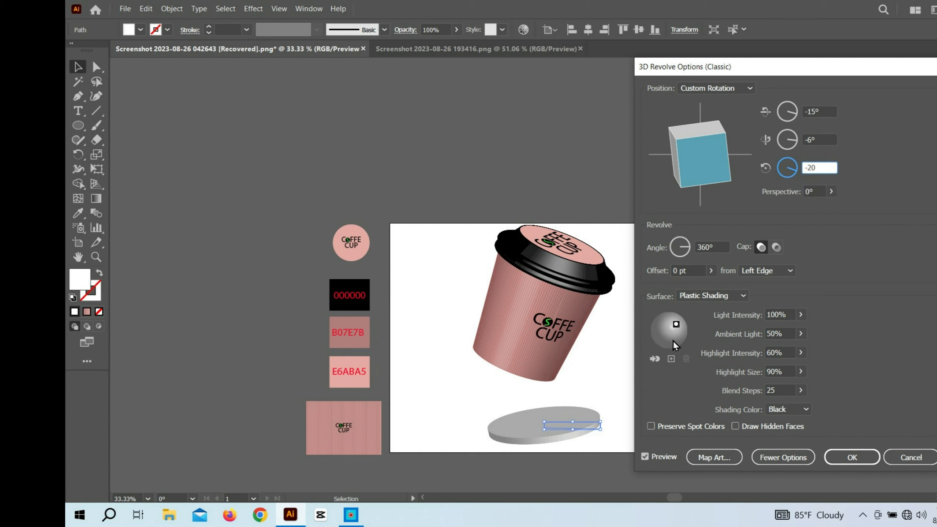
# Add a second light on the left side of the base's shading sphere and apply the revolve
pyautogui.click(671, 358)
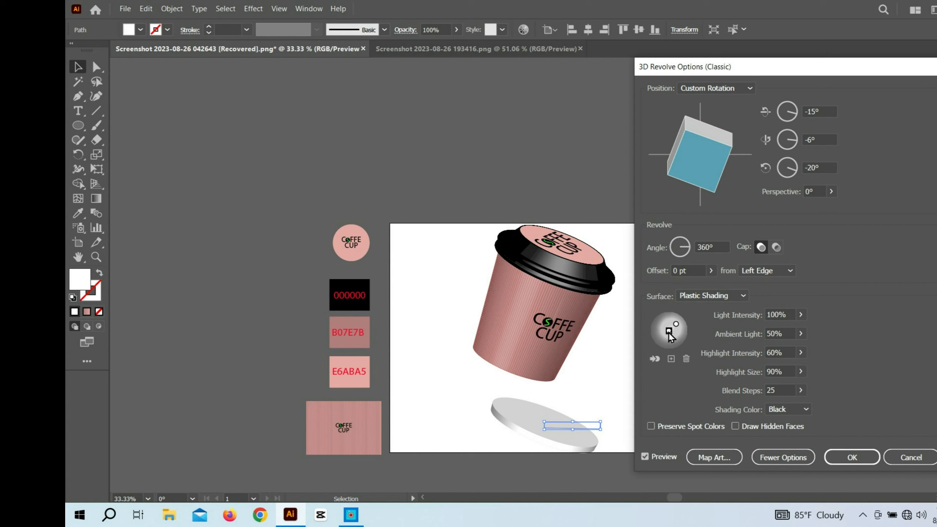
pyautogui.moveTo(662, 330); pyautogui.dragTo(660, 328)
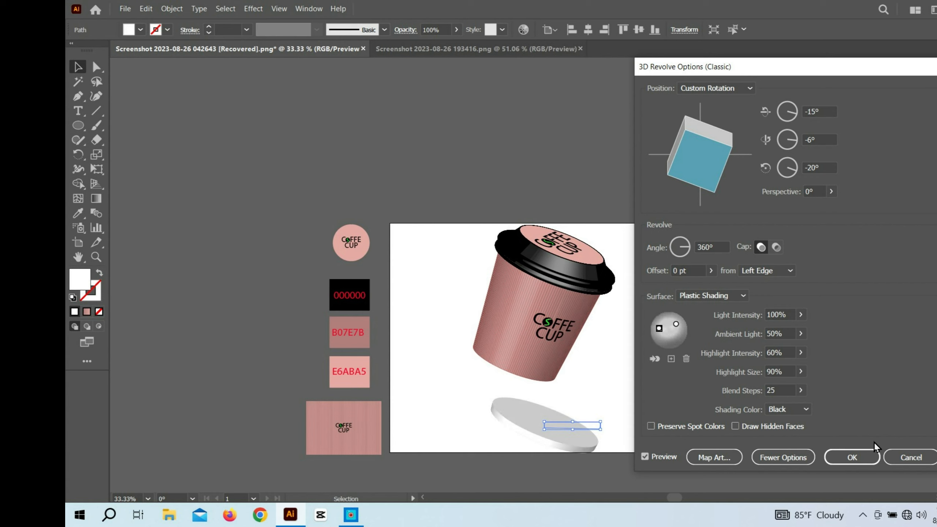
pyautogui.click(863, 457)
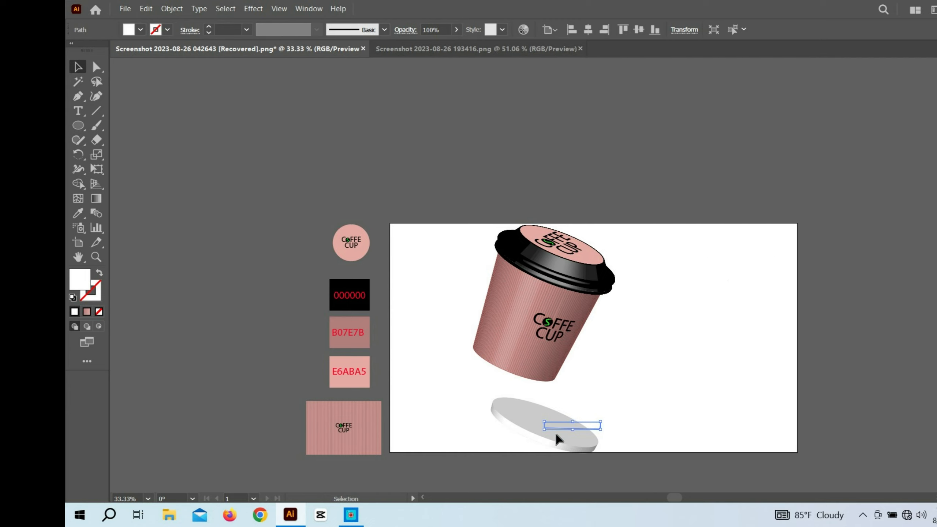
# Move the revolved base up under the cup body, and place the whole cup above the artboard
pyautogui.moveTo(557, 439); pyautogui.dragTo(560, 374)
pyautogui.moveTo(507, 414); pyautogui.dragTo(587, 224)
pyautogui.moveTo(567, 297); pyautogui.dragTo(588, 126)
pyautogui.click(497, 382)
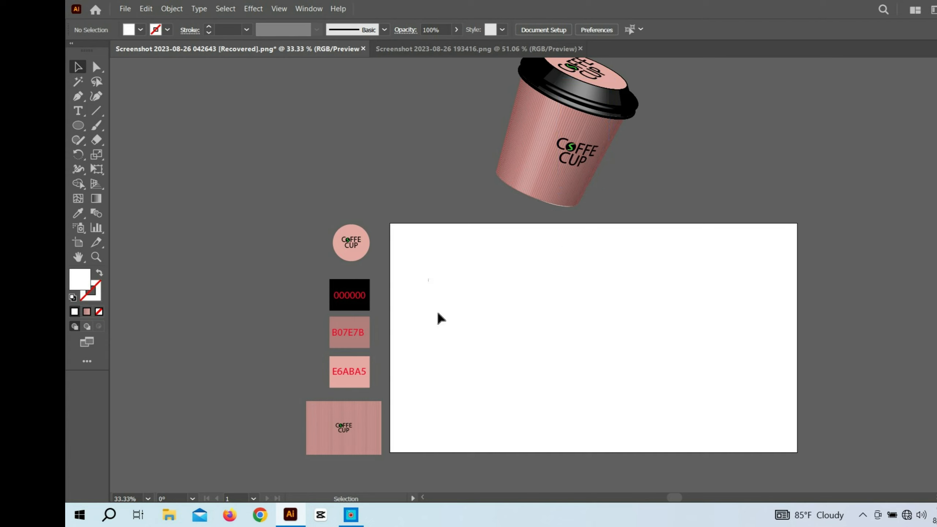
# Shift the cup body slightly up and right, then enlarge the white base proportionally to match the body's bottom width
pyautogui.moveTo(428, 278); pyautogui.dragTo(556, 332)
pyautogui.click(553, 206)
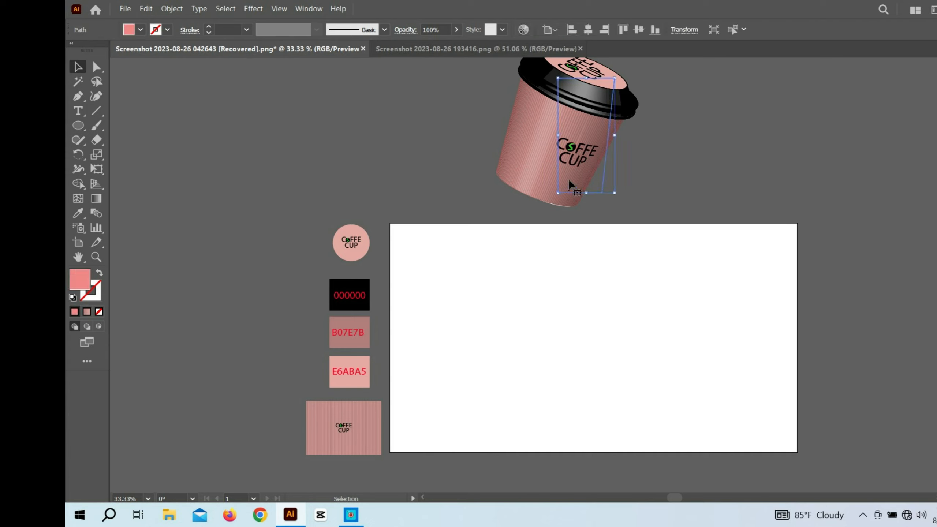
pyautogui.moveTo(568, 181)
pyautogui.mouseDown()
pyautogui.moveTo(605, 176)
pyautogui.moveTo(582, 162)
pyautogui.moveTo(558, 168)
pyautogui.mouseUp()
pyautogui.click(549, 202)
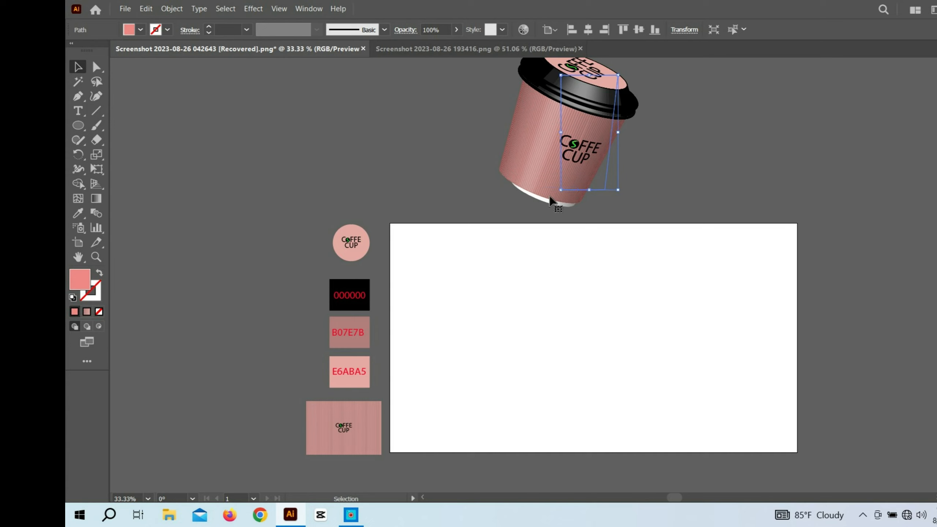
pyautogui.click(551, 192)
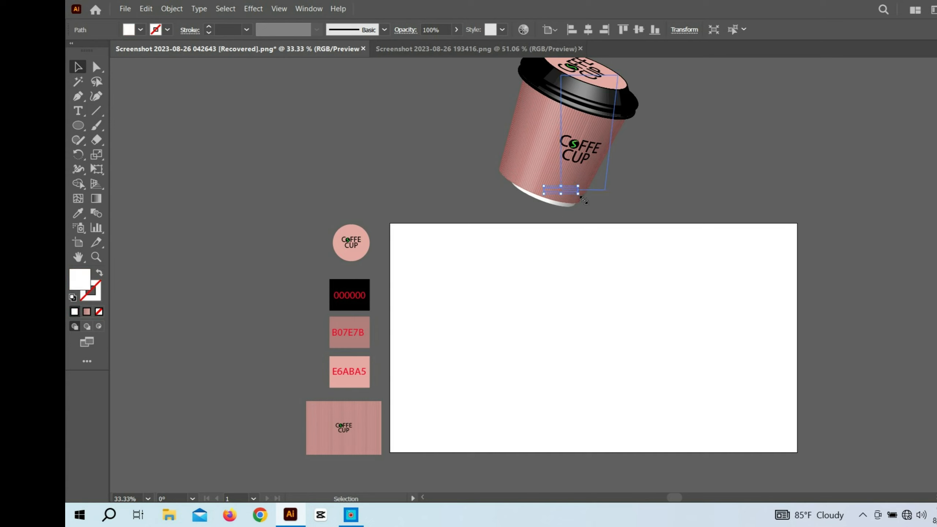
pyautogui.hotkey('shift', 'alt')
pyautogui.moveTo(587, 201); pyautogui.dragTo(587, 206)
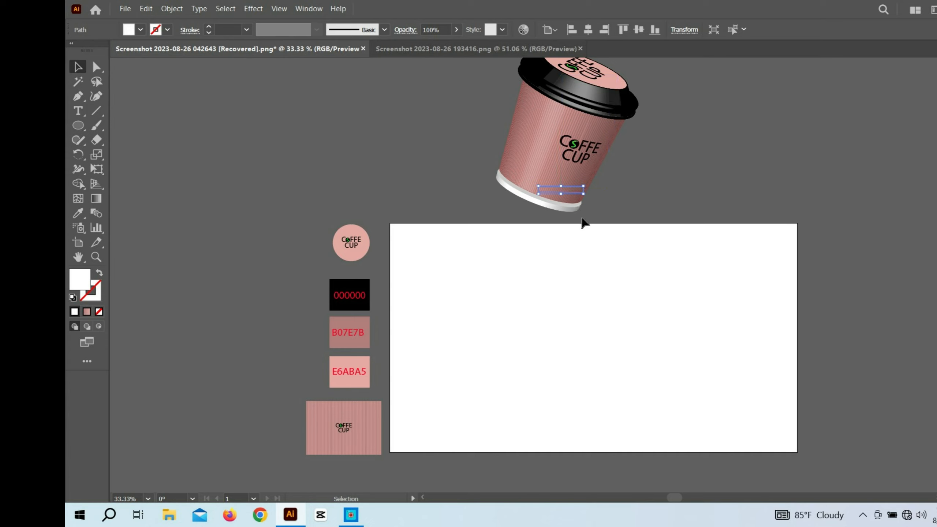
# Nudge the white base up and slightly right against the bottom edge of the cup body
pyautogui.press('Up')
pyautogui.press('Up')
pyautogui.press('Up')
pyautogui.press('Up')
pyautogui.press('Up')
pyautogui.press('Up')
pyautogui.press('Up')
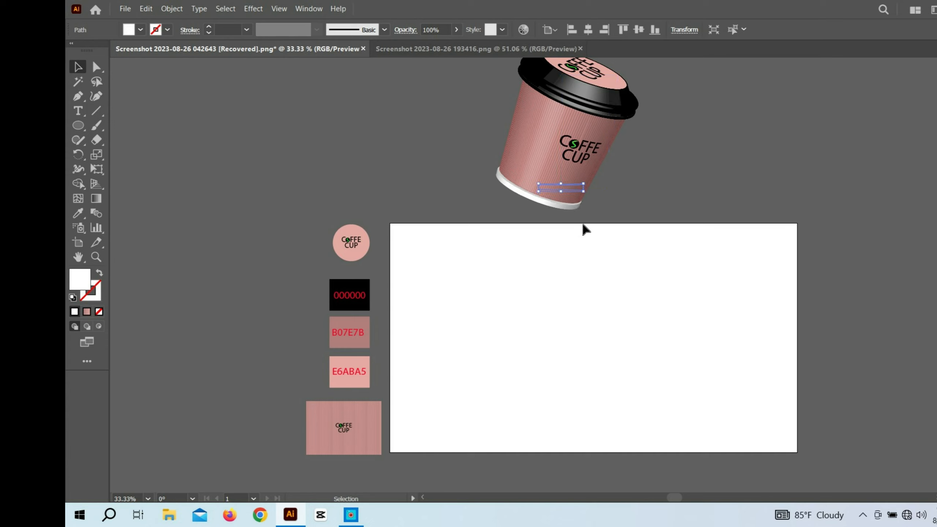
pyautogui.press('Up')
pyautogui.press('p')
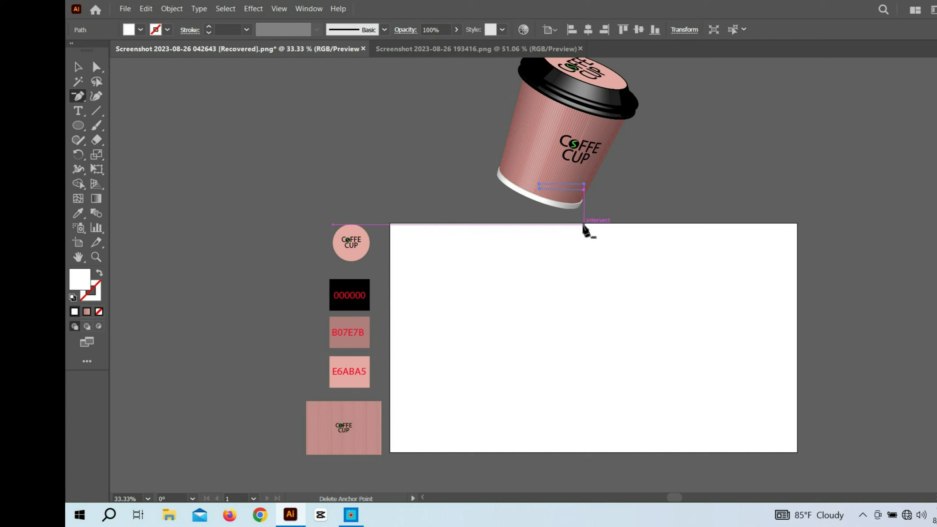
pyautogui.press('v')
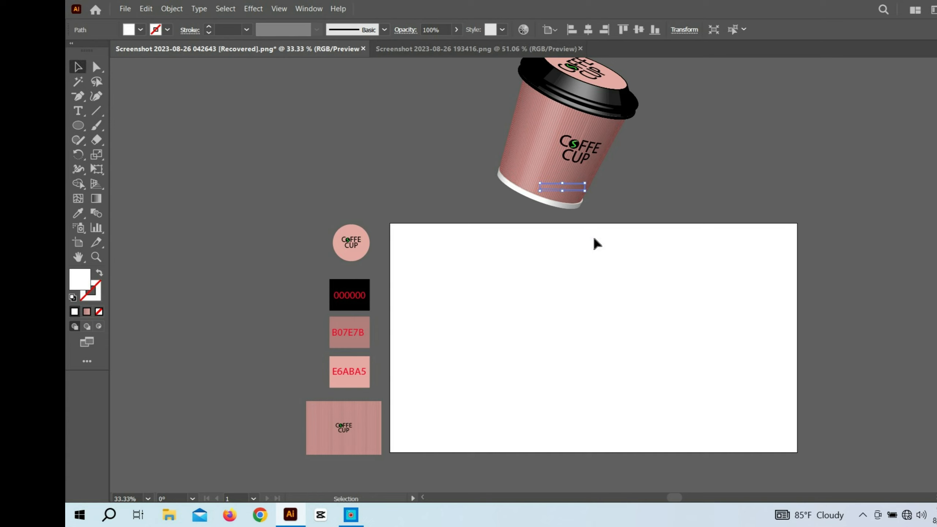
pyautogui.press('Right')
pyautogui.press('Right')
pyautogui.press('Right')
# Shrink the white base slightly and nudge it left and up until it sits flush with the cup body's bottom edge
pyautogui.scroll(4, 581, 224)
pyautogui.scroll(5, 525, 364)
pyautogui.scroll(1, 558, 377)
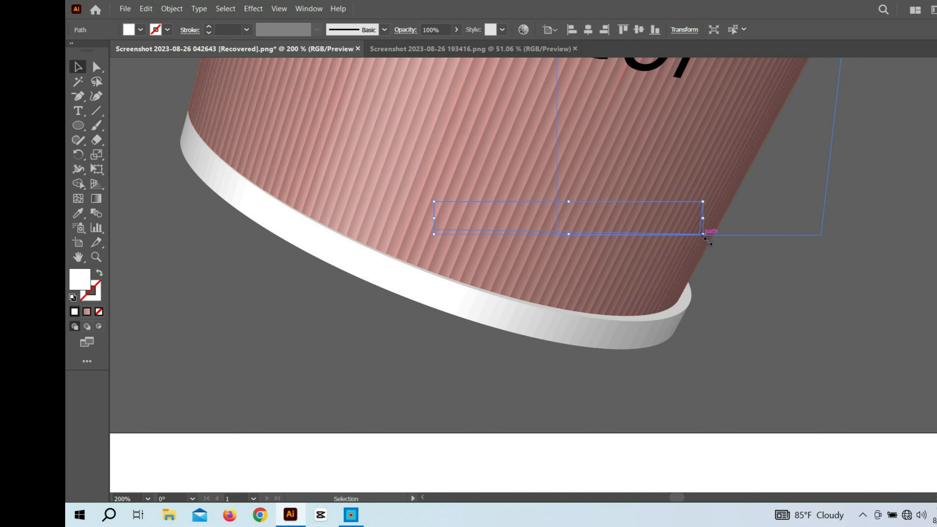
pyautogui.moveTo(708, 242); pyautogui.dragTo(701, 238)
pyautogui.press('Left')
pyautogui.press('Left')
pyautogui.press('Left')
pyautogui.press('Left')
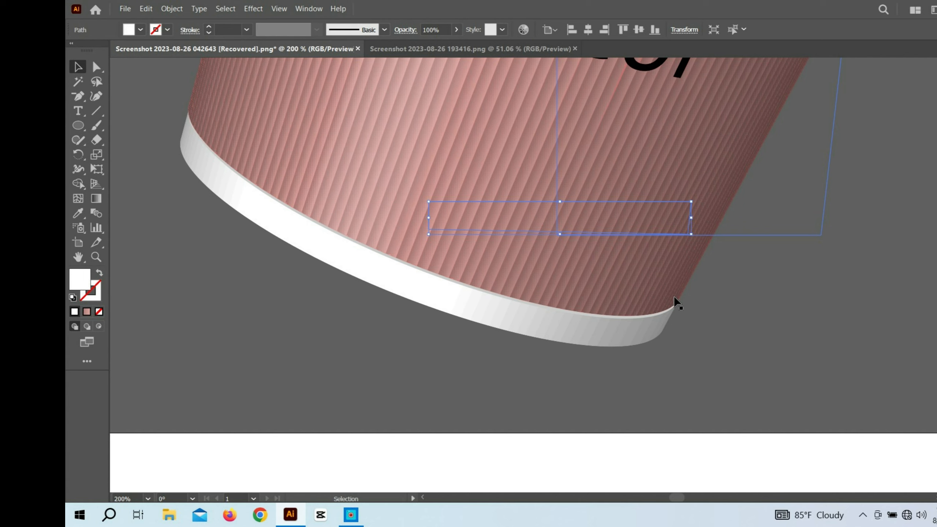
pyautogui.press('Right')
pyautogui.press('Up')
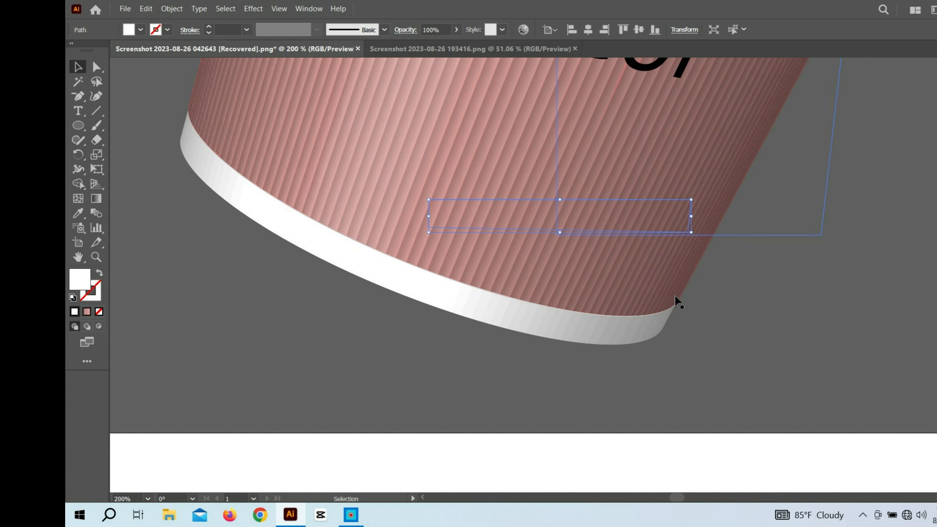
pyautogui.press('Up')
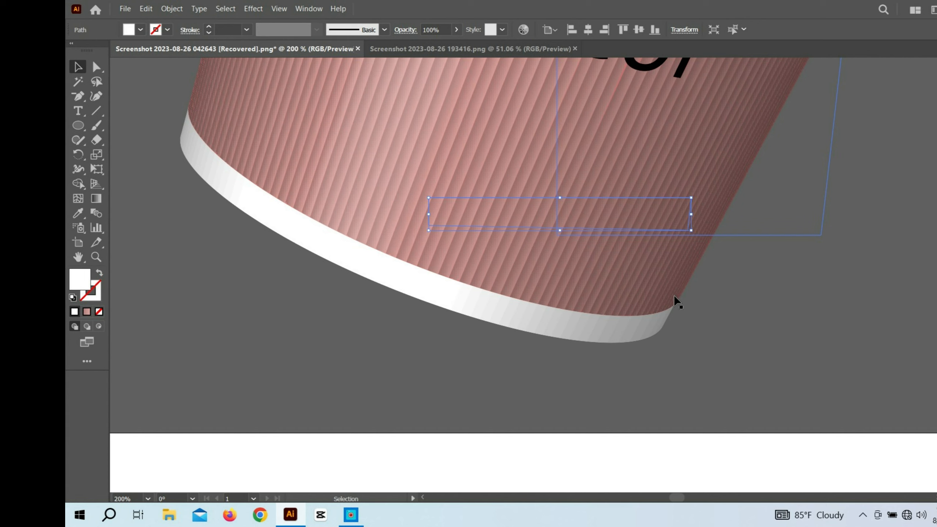
# Group the white base with the ribbed cup body and deselect the group
pyautogui.keyDown('shift'); pyautogui.click(715, 178); pyautogui.keyUp('shift')
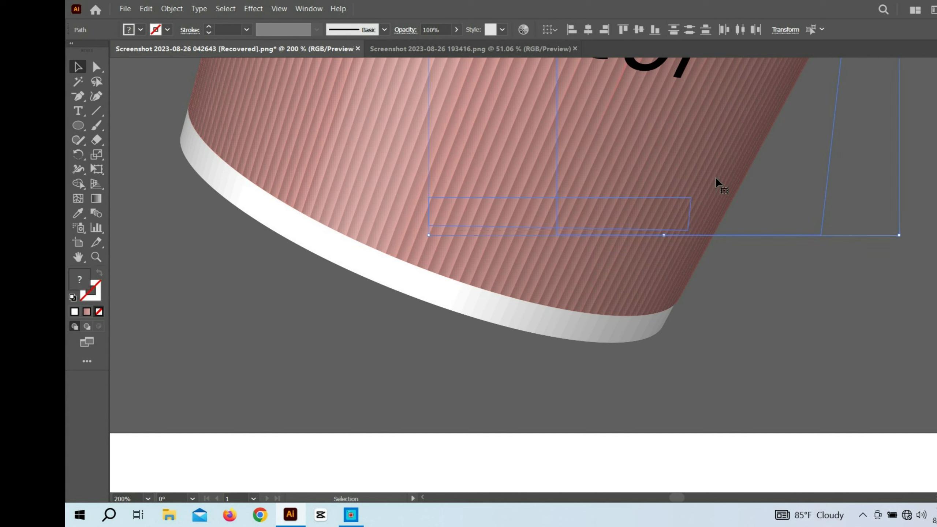
pyautogui.hotkey('ctrl', 'g')
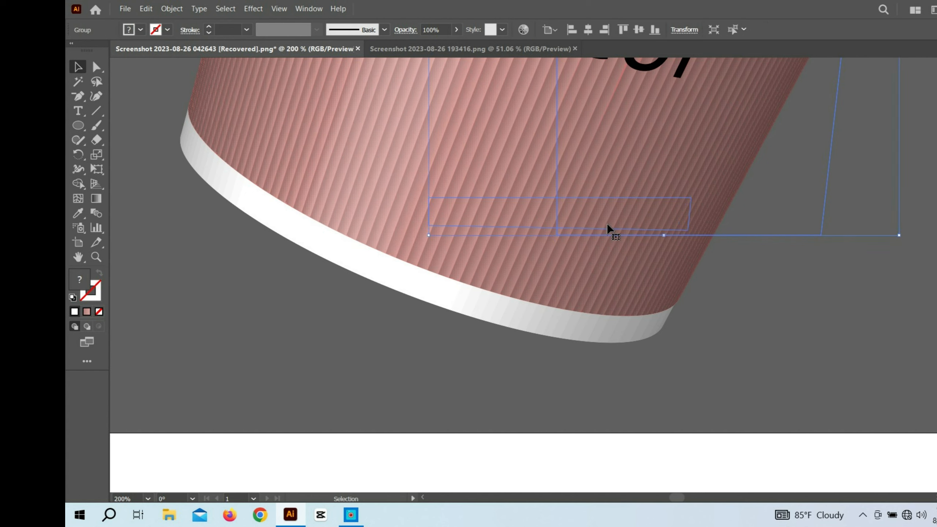
pyautogui.scroll(-5, 596, 209)
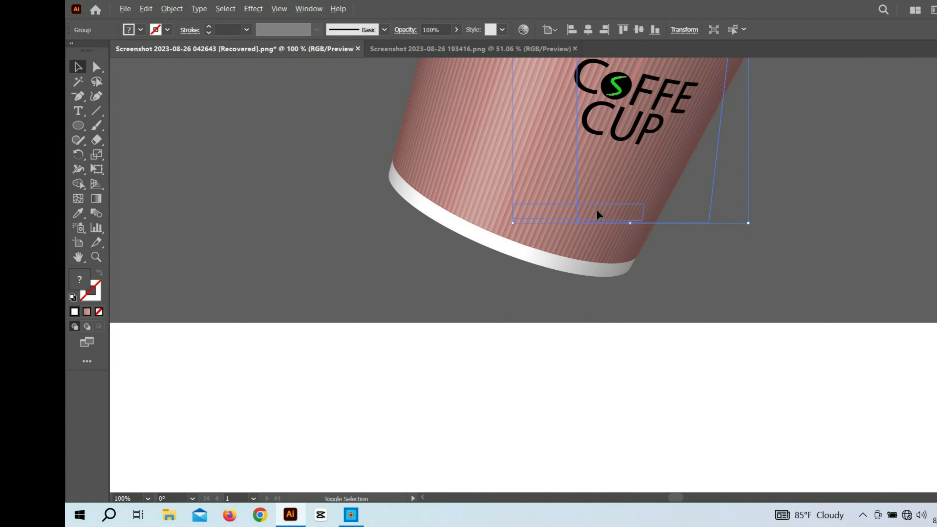
pyautogui.moveTo(590, 184)
pyautogui.mouseDown()
pyautogui.moveTo(565, 217)
pyautogui.moveTo(587, 192)
pyautogui.mouseUp()
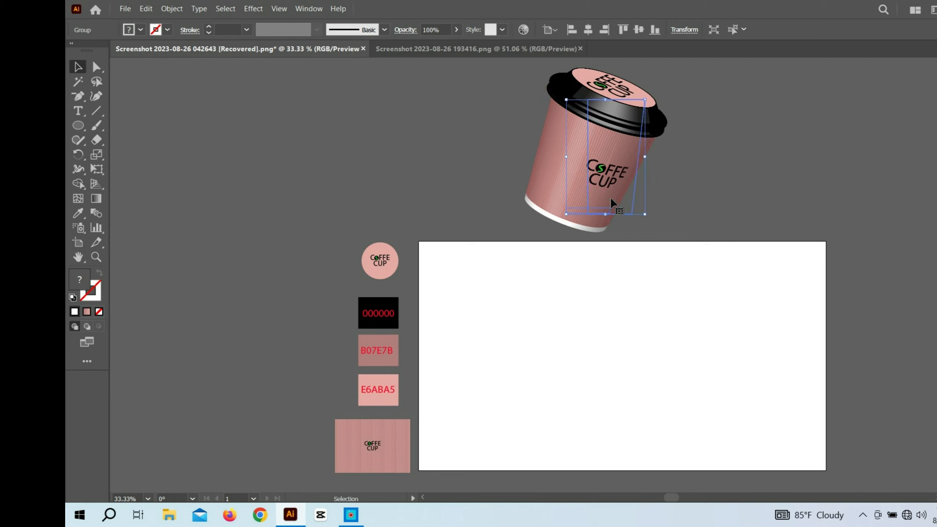
pyautogui.click(719, 198)
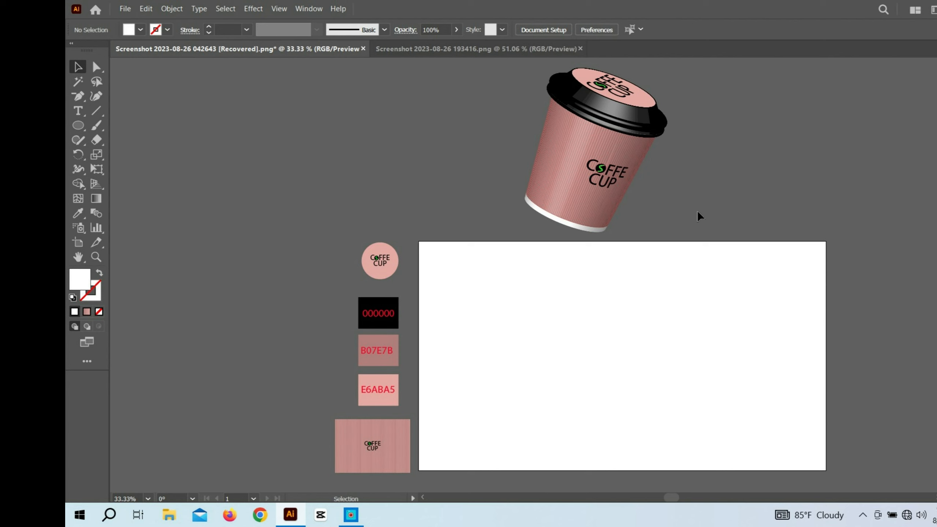
# Expand the appearance of the black 3D lid and deselect it
pyautogui.scroll(1, 697, 212)
pyautogui.click(676, 115)
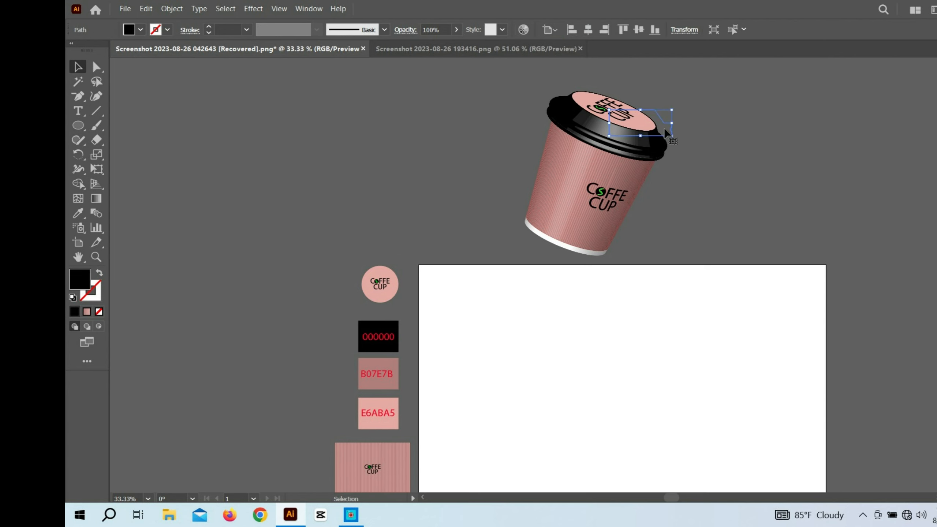
pyautogui.click(172, 9)
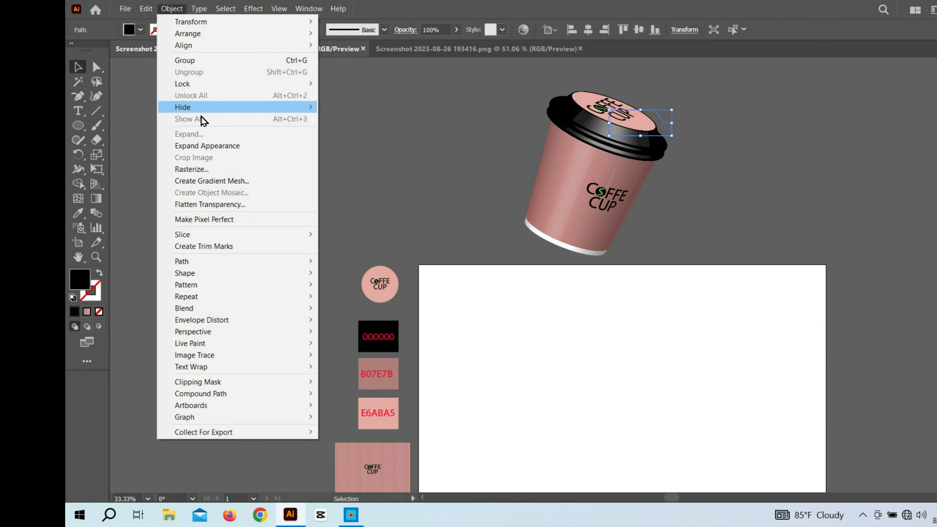
pyautogui.click(202, 147)
pyautogui.click(711, 172)
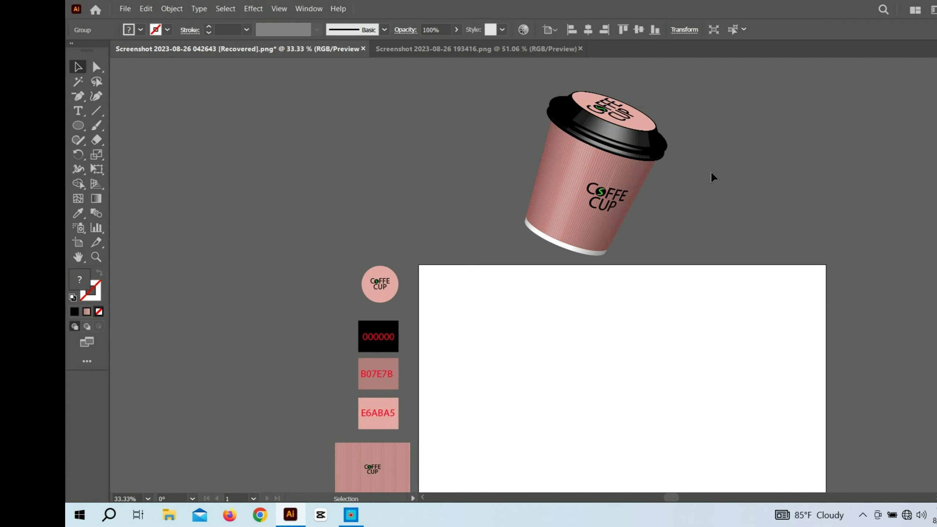
# Rotate the expanded lid counterclockwise until it is roughly level, and move it slightly up and left on the cup
pyautogui.click(628, 120)
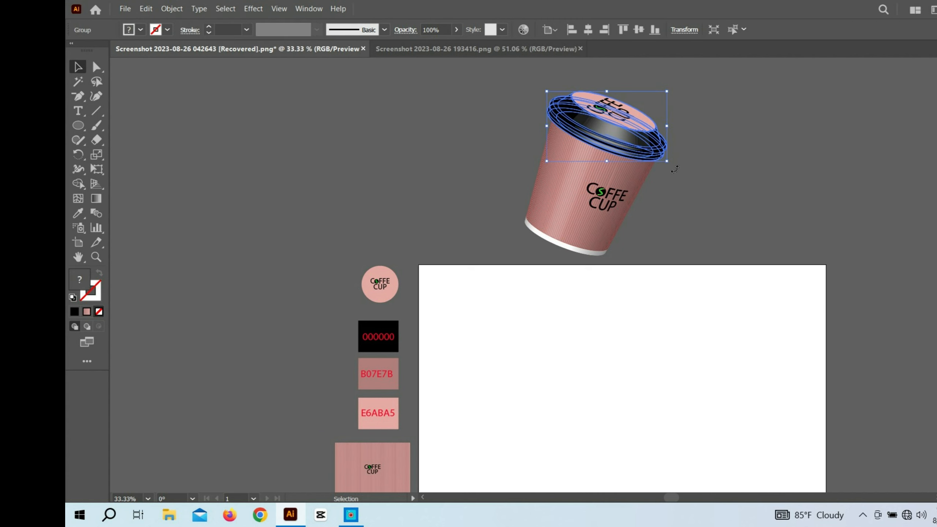
pyautogui.moveTo(675, 169); pyautogui.dragTo(677, 139)
pyautogui.moveTo(612, 133); pyautogui.dragTo(598, 119)
pyautogui.click(691, 176)
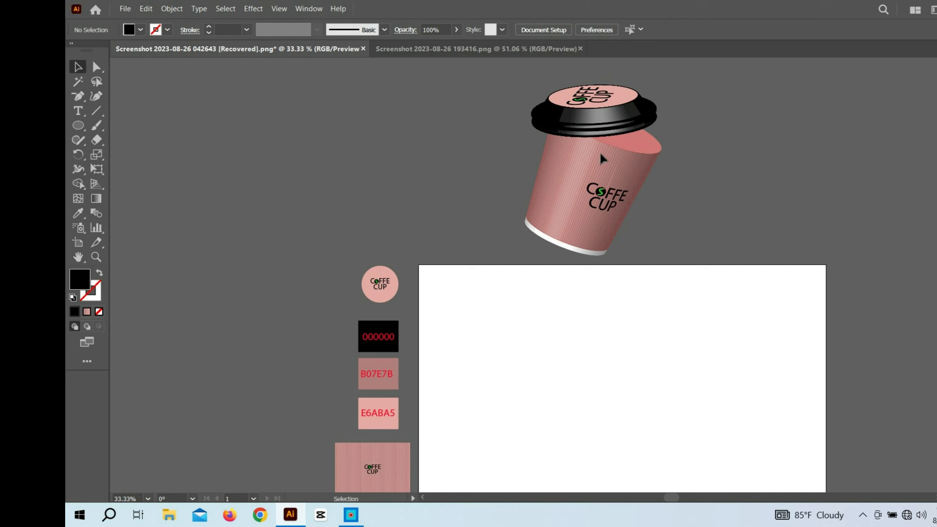
# Expand the appearance of the grouped cup body and base
pyautogui.click(613, 172)
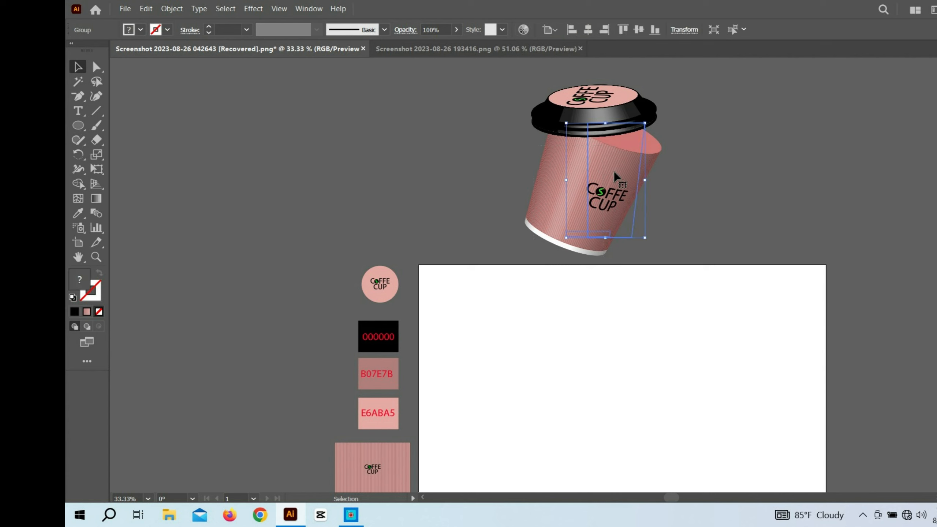
pyautogui.click(171, 8)
pyautogui.click(204, 145)
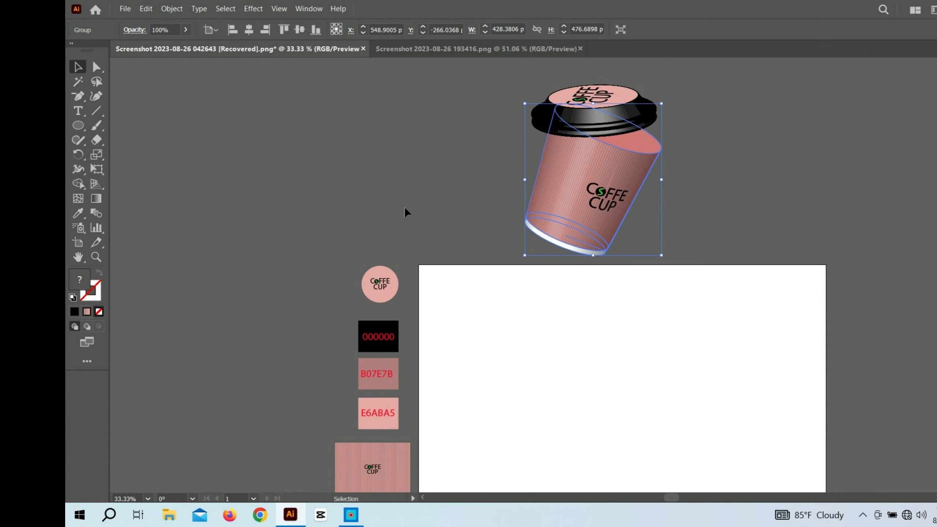
# Move the cup body with its base and the lid down onto the upper middle of the white artboard
pyautogui.click(741, 213)
pyautogui.moveTo(600, 217); pyautogui.dragTo(610, 390)
pyautogui.moveTo(588, 137); pyautogui.dragTo(605, 301)
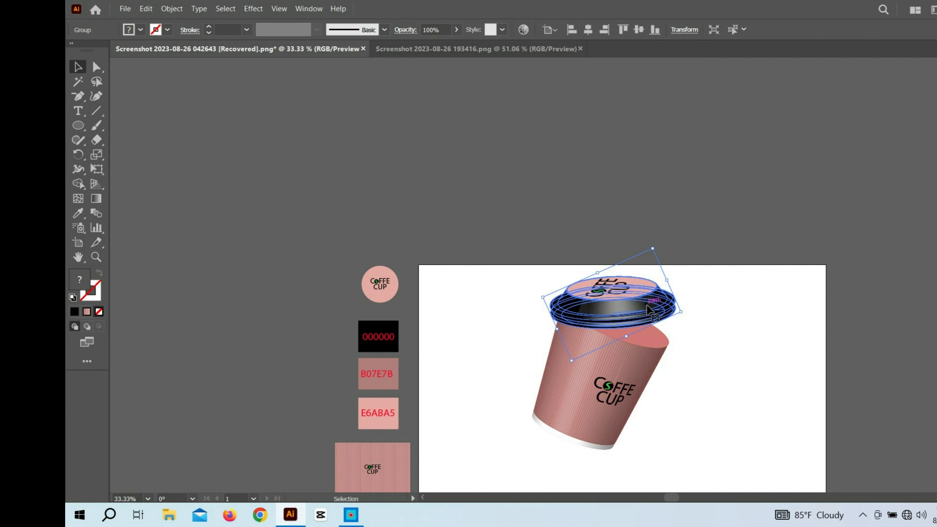
# Rotate the lid slightly clockwise on the cup and deselect it
pyautogui.click(701, 330)
pyautogui.click(672, 309)
pyautogui.moveTo(691, 320); pyautogui.dragTo(694, 331)
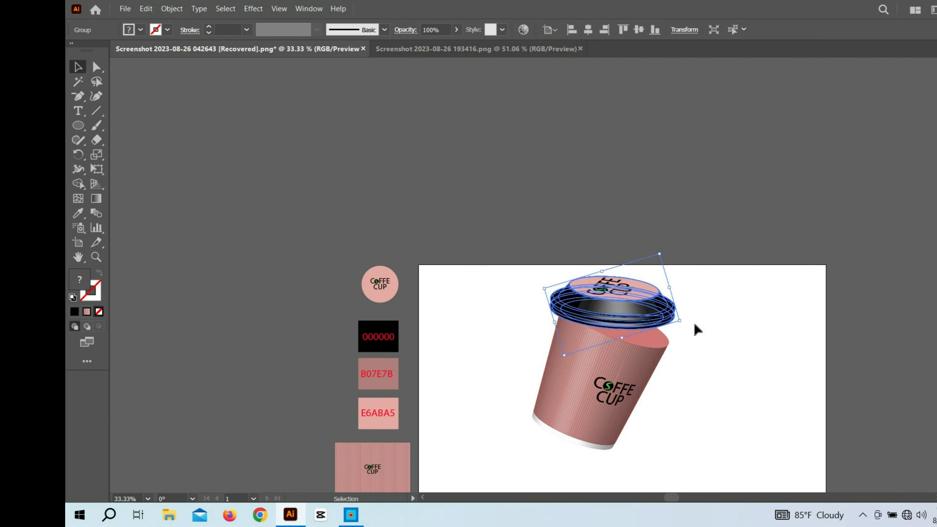
pyautogui.click(694, 325)
# Draw a black rectangle with no stroke that covers the whole artboard
pyautogui.scroll(-3, 517, 351)
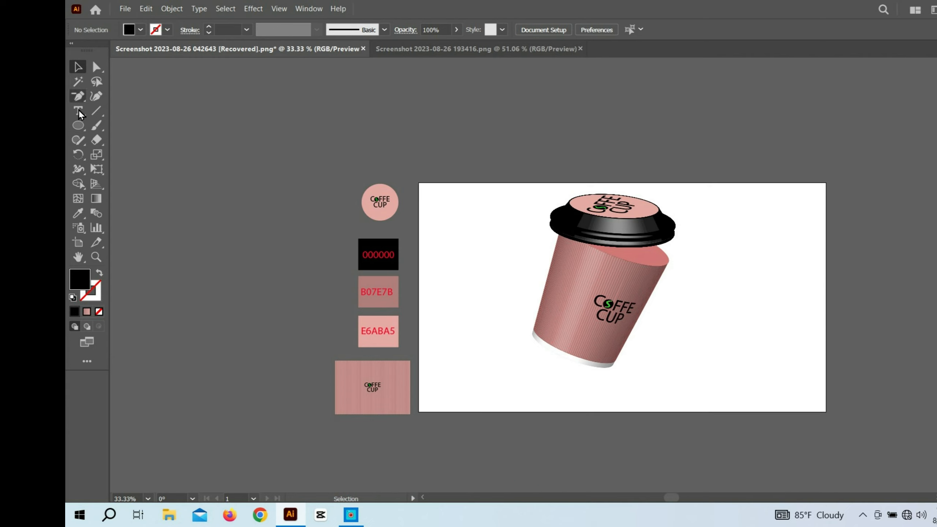
pyautogui.click(78, 126)
pyautogui.click(132, 126)
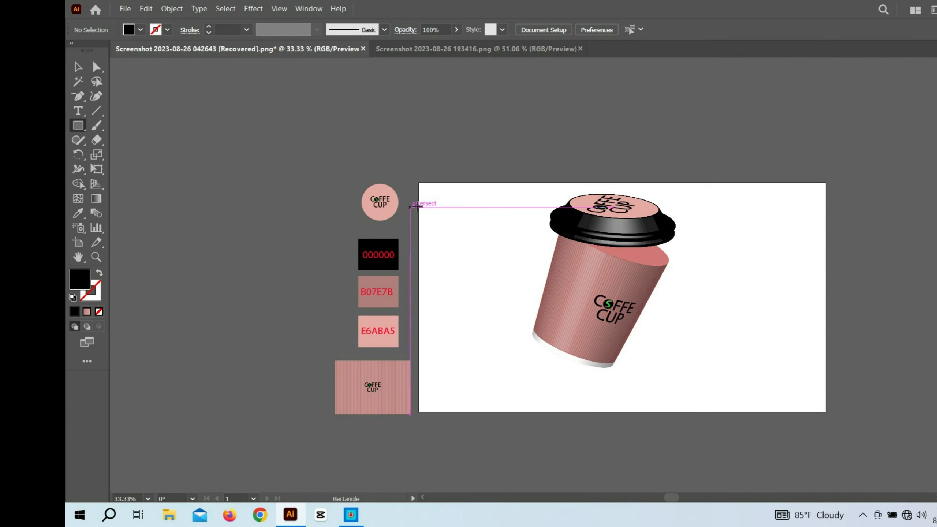
pyautogui.moveTo(424, 188); pyautogui.dragTo(826, 412)
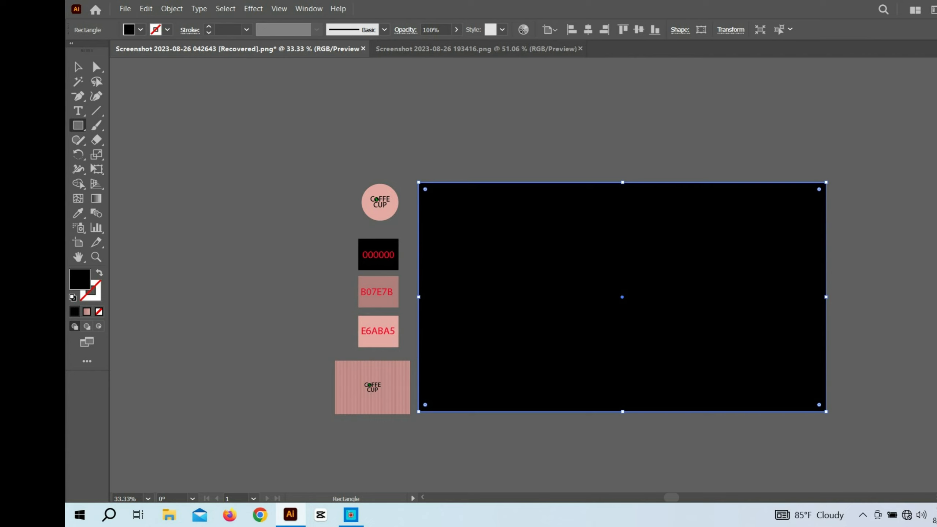
# Change the background rectangle's fill to light green 99FF49
pyautogui.hotkey('shift', 'F3')
pyautogui.press('F6')
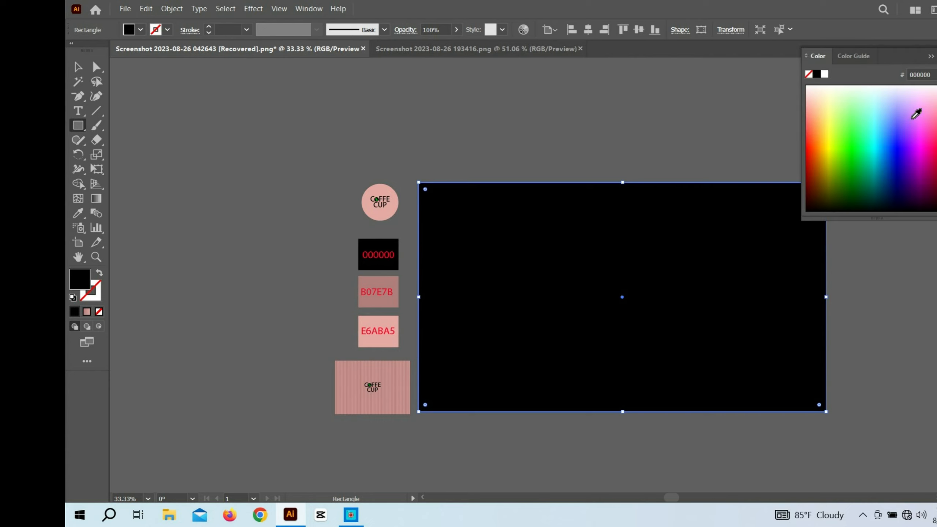
pyautogui.click(912, 118)
pyautogui.click(877, 131)
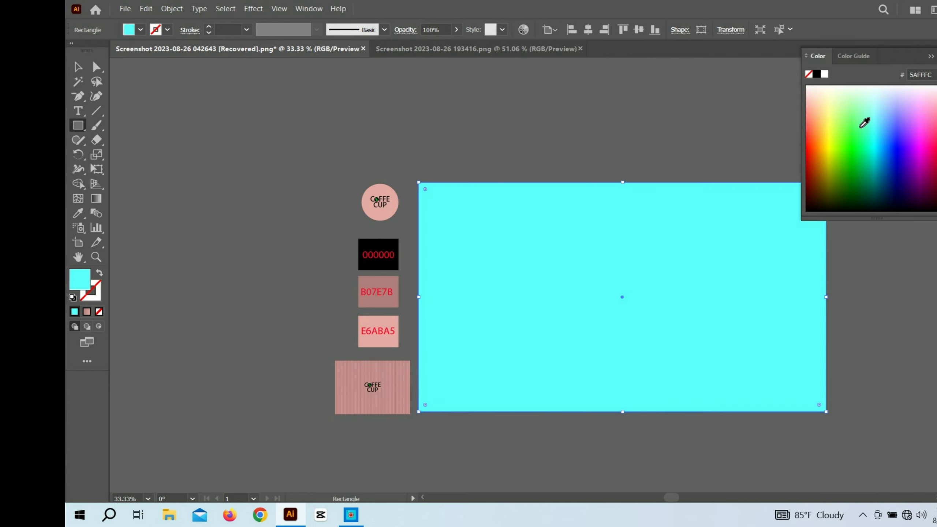
pyautogui.moveTo(859, 122)
pyautogui.mouseDown()
pyautogui.moveTo(829, 129)
pyautogui.moveTo(828, 155)
pyautogui.moveTo(862, 164)
pyautogui.moveTo(875, 122)
pyautogui.moveTo(867, 137)
pyautogui.moveTo(854, 114)
pyautogui.moveTo(850, 137)
pyautogui.mouseUp()
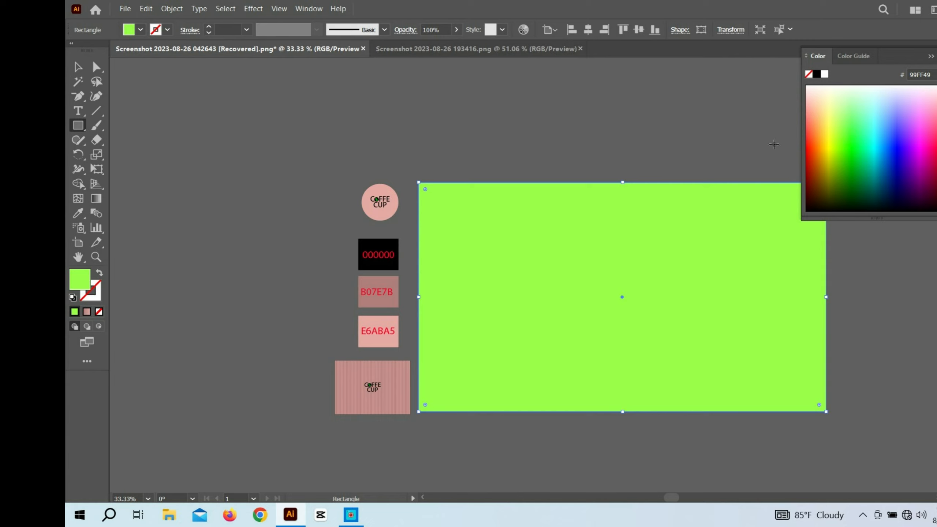
pyautogui.click(759, 127)
pyautogui.click(560, 277)
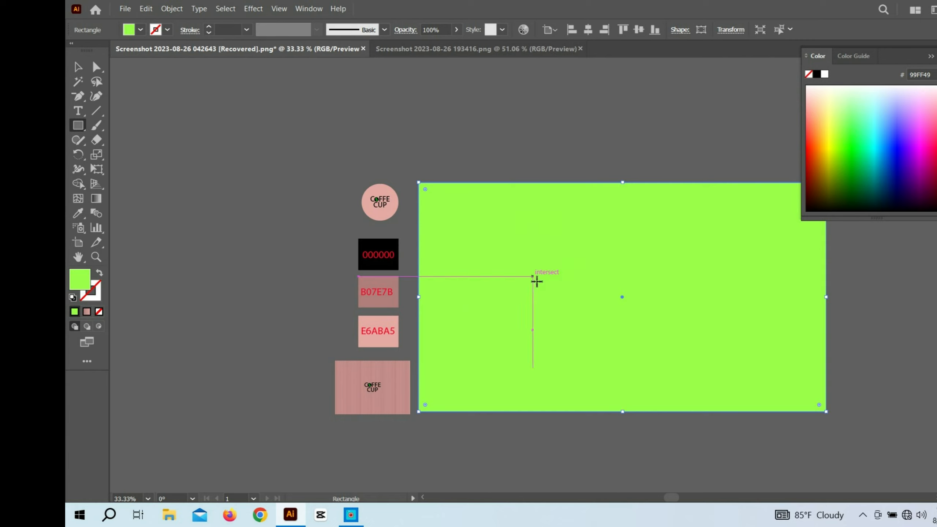
# Send the green background rectangle behind the cup, close the color settings and deselect everything
pyautogui.click(78, 67)
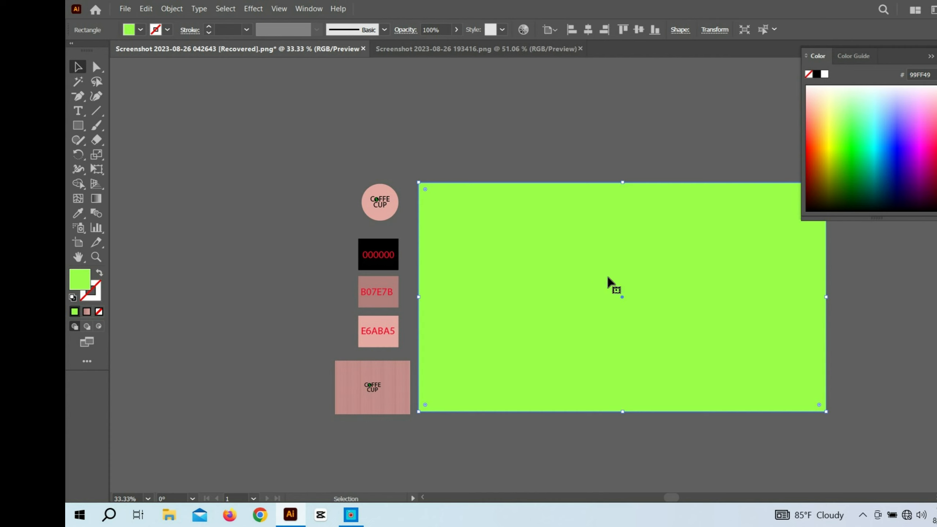
pyautogui.hotkey('ctrl', 'shift', '[')
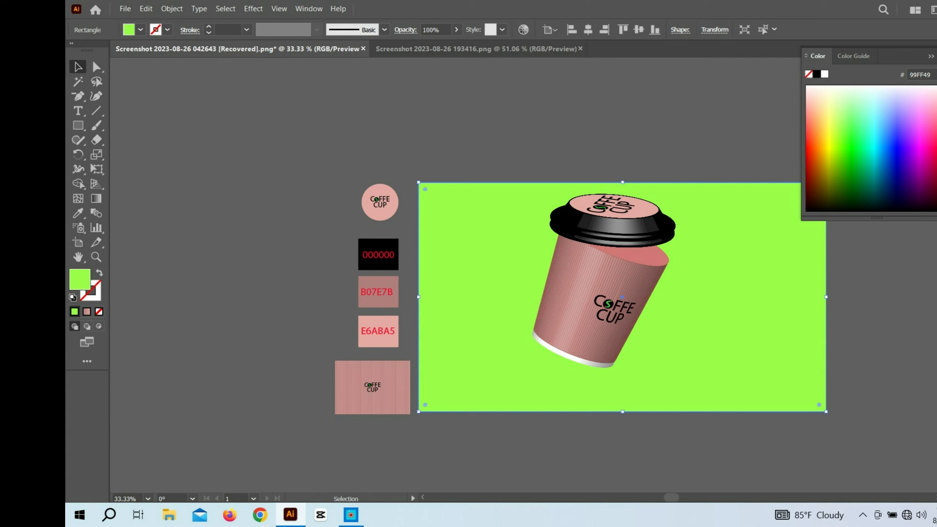
pyautogui.click(931, 58)
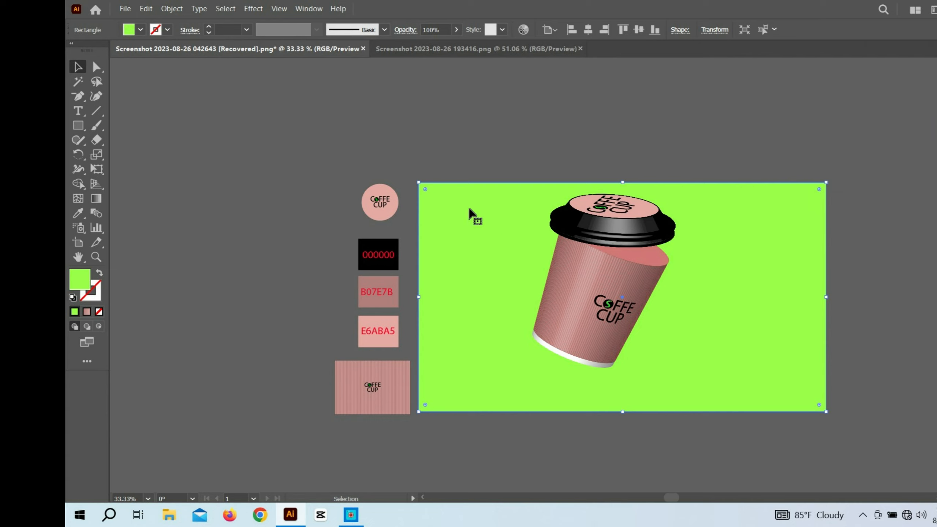
pyautogui.press('a')
pyautogui.hotkey('ctrl', 'shift', 'a')
pyautogui.press('v')
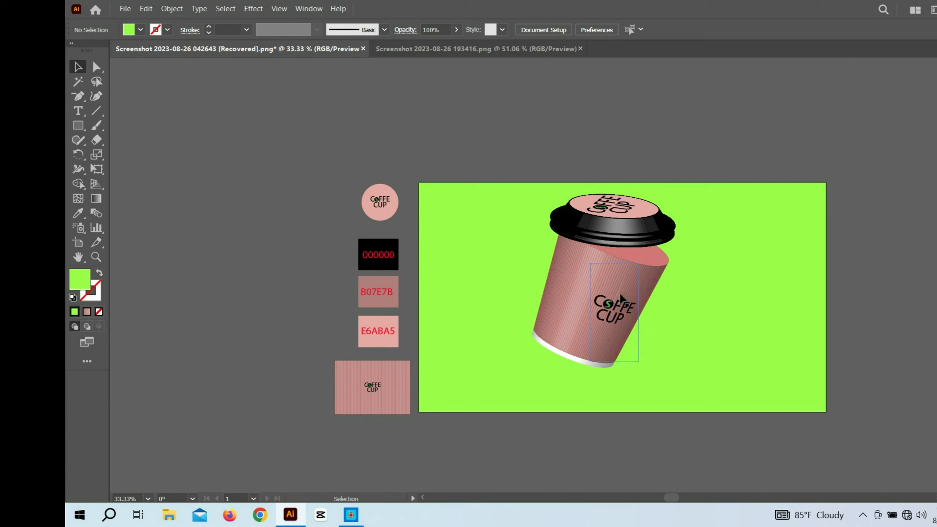
pyautogui.moveTo(602, 300); pyautogui.dragTo(599, 315)
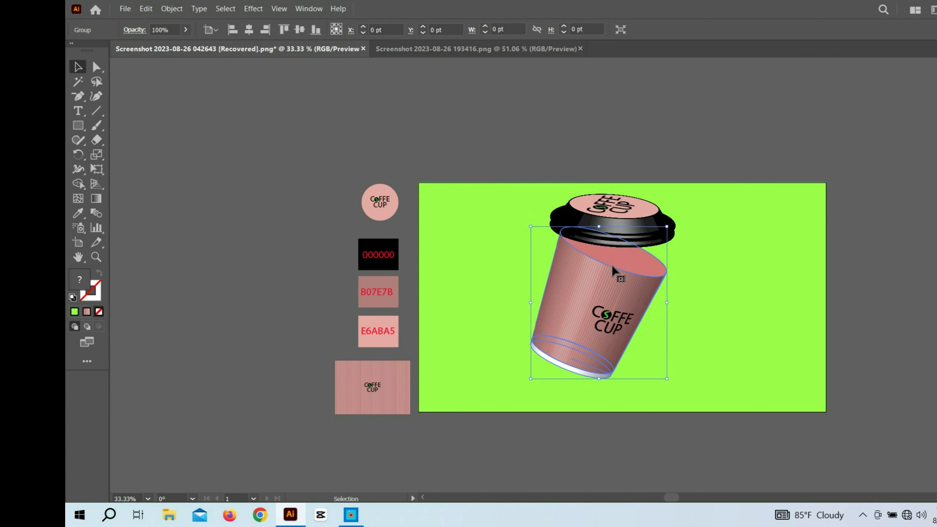
pyautogui.hotkey('ctrl', 'z')
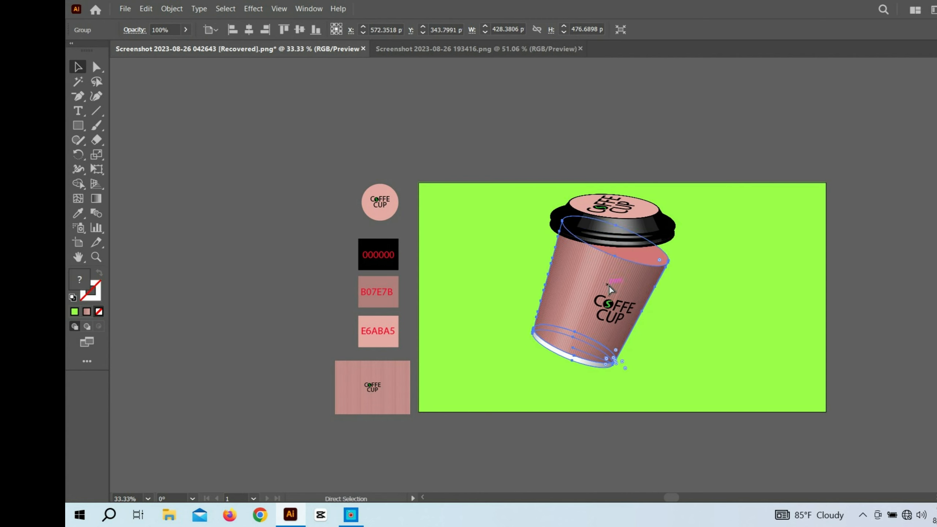
pyautogui.click(683, 305)
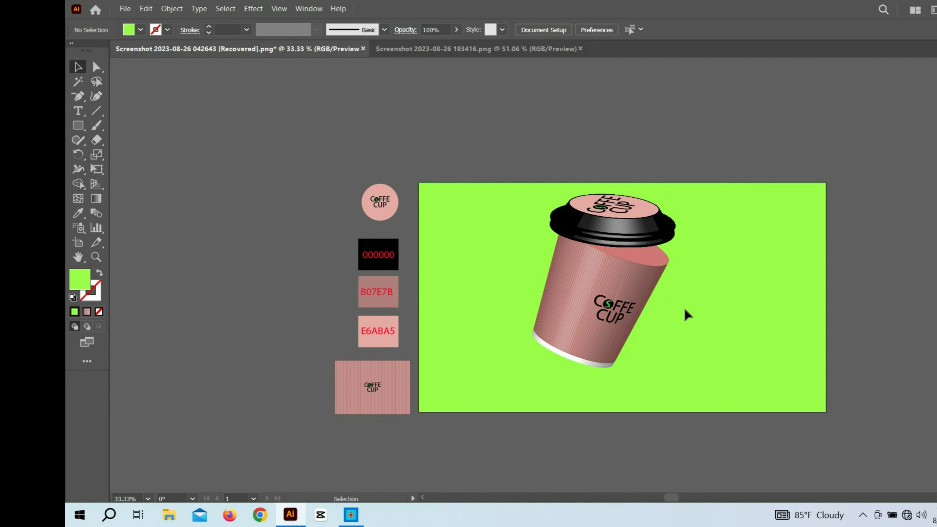
# Stretch the cup body and base downward to about 546 pt tall, keeping its width, and deselect it
pyautogui.click(624, 234)
pyautogui.click(634, 360)
pyautogui.click(593, 354)
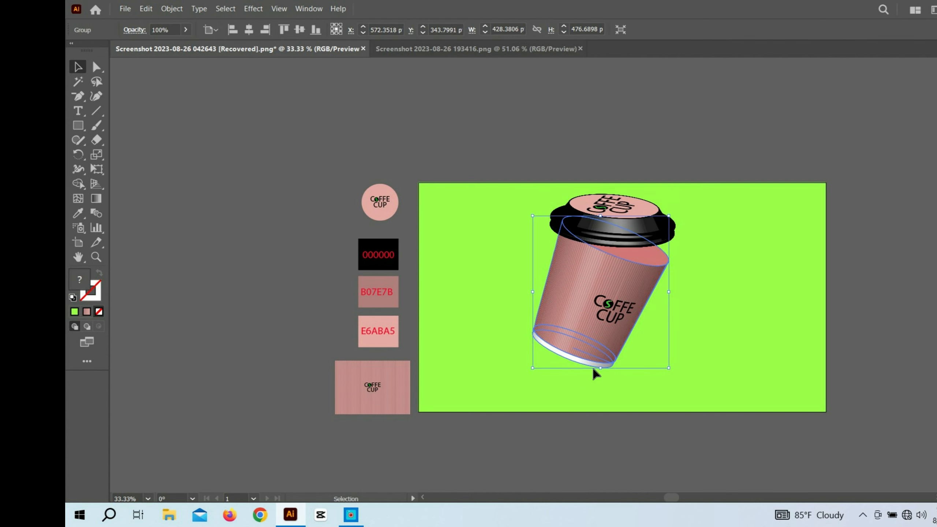
pyautogui.moveTo(600, 367); pyautogui.dragTo(597, 391)
pyautogui.click(732, 347)
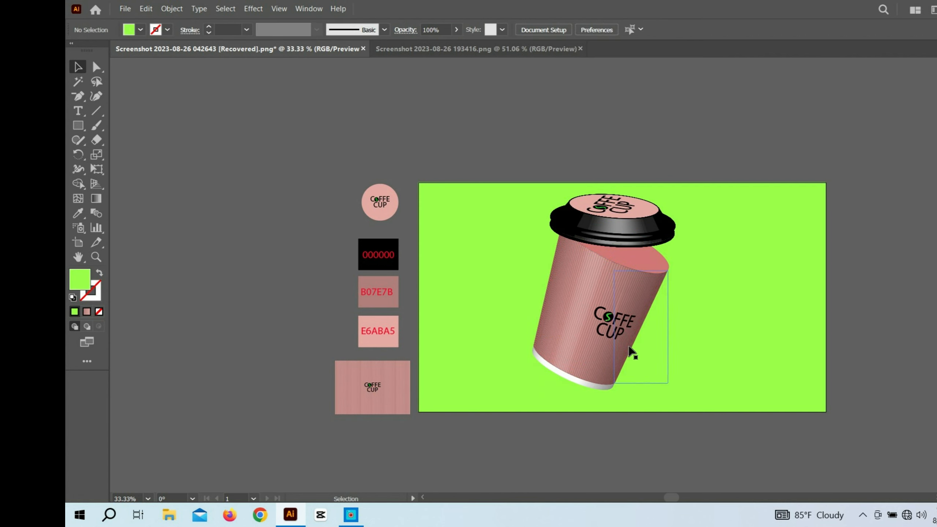
# Move the lid slightly down on the stretched cup body
pyautogui.click(617, 342)
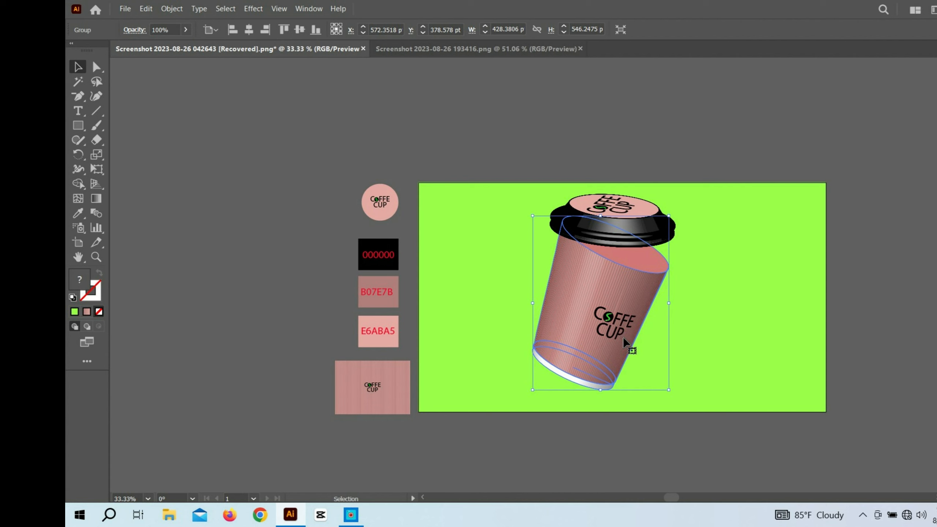
pyautogui.click(715, 284)
pyautogui.moveTo(658, 233); pyautogui.dragTo(658, 236)
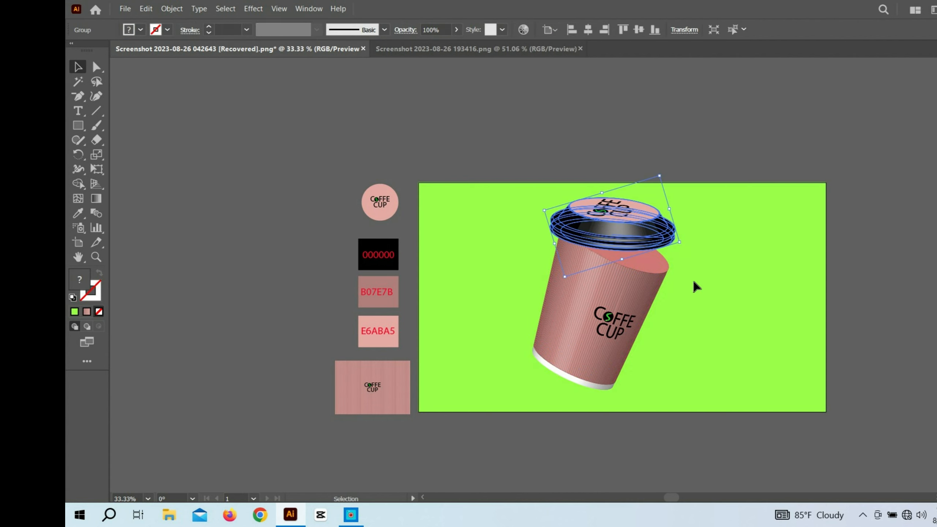